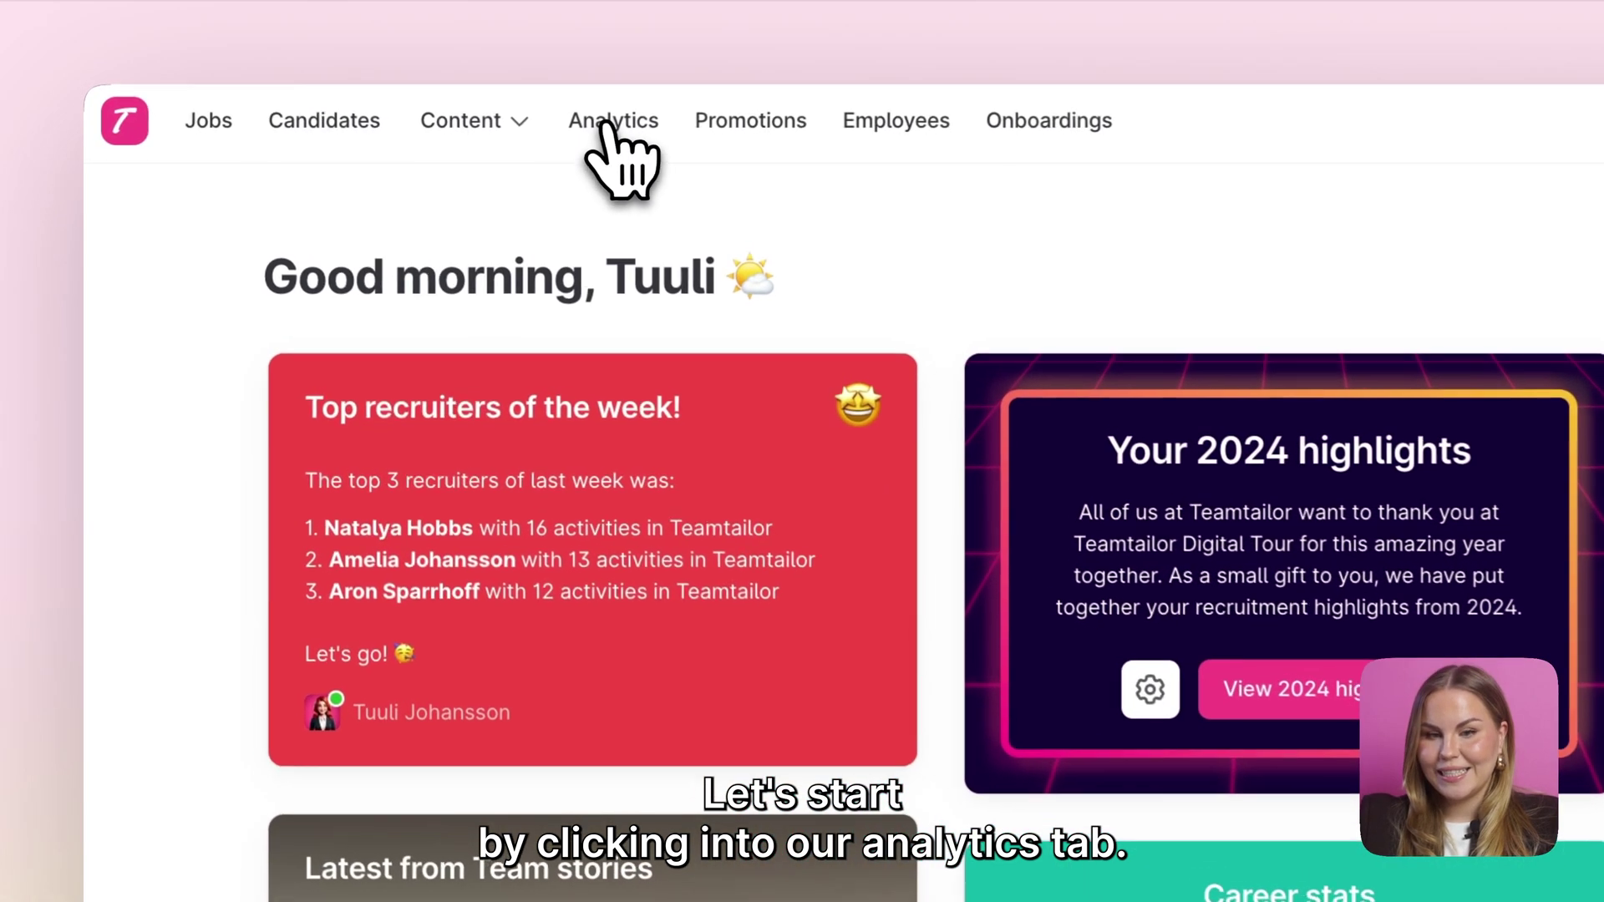
# Open the analytics overview and look through its Career site, Recruitment and Team report categories
pyautogui.click(550, 125)
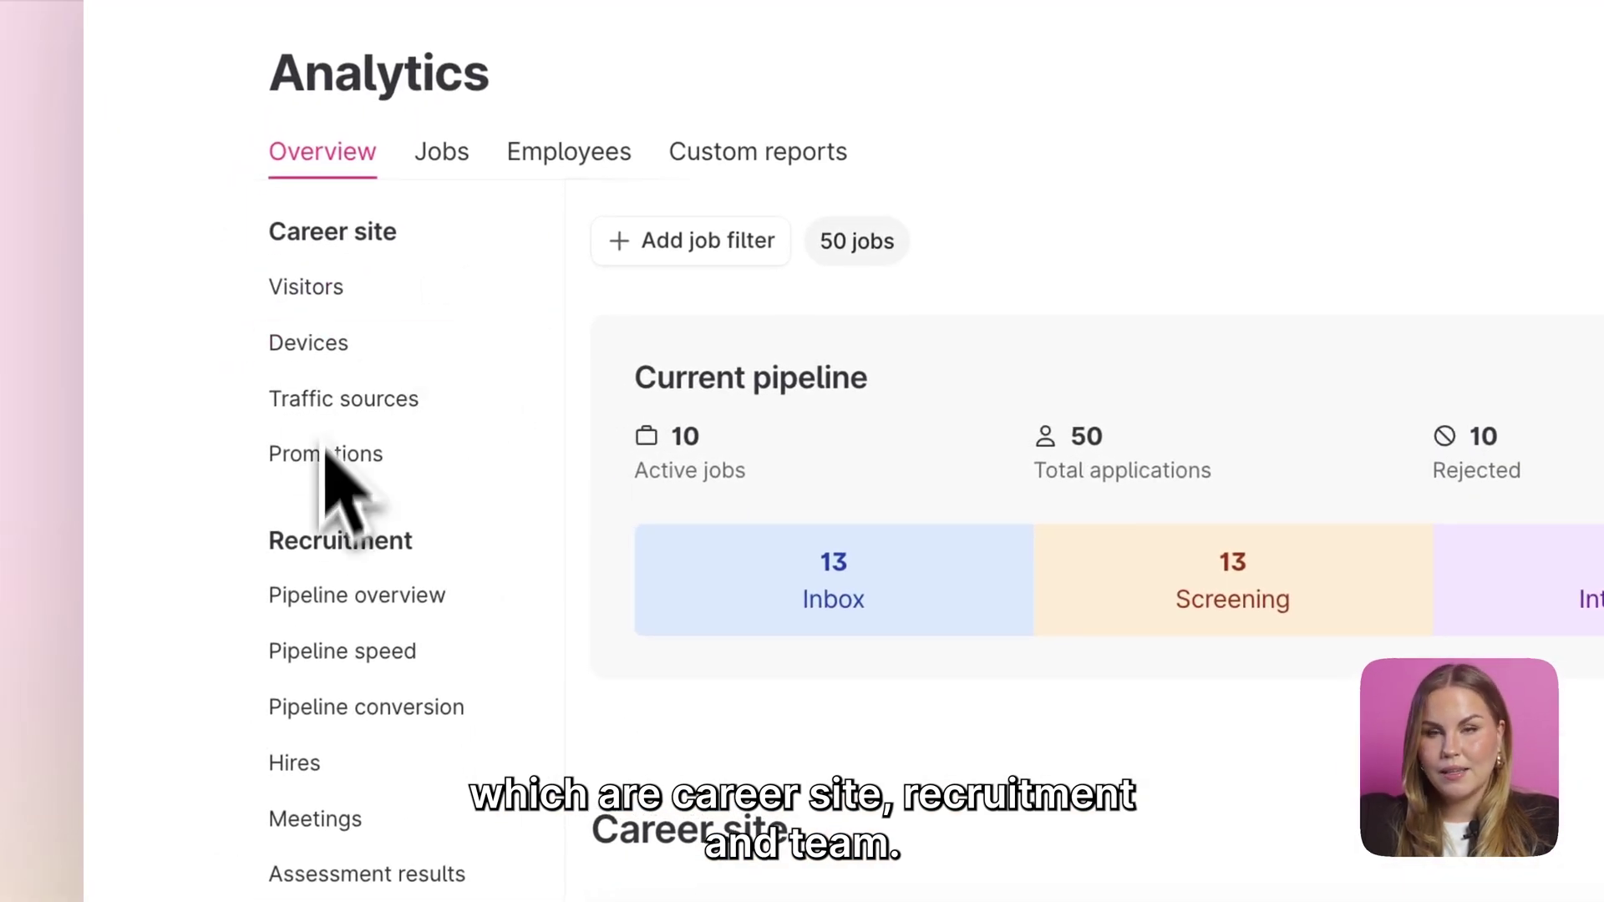
pyautogui.scroll(-4, 215, 574)
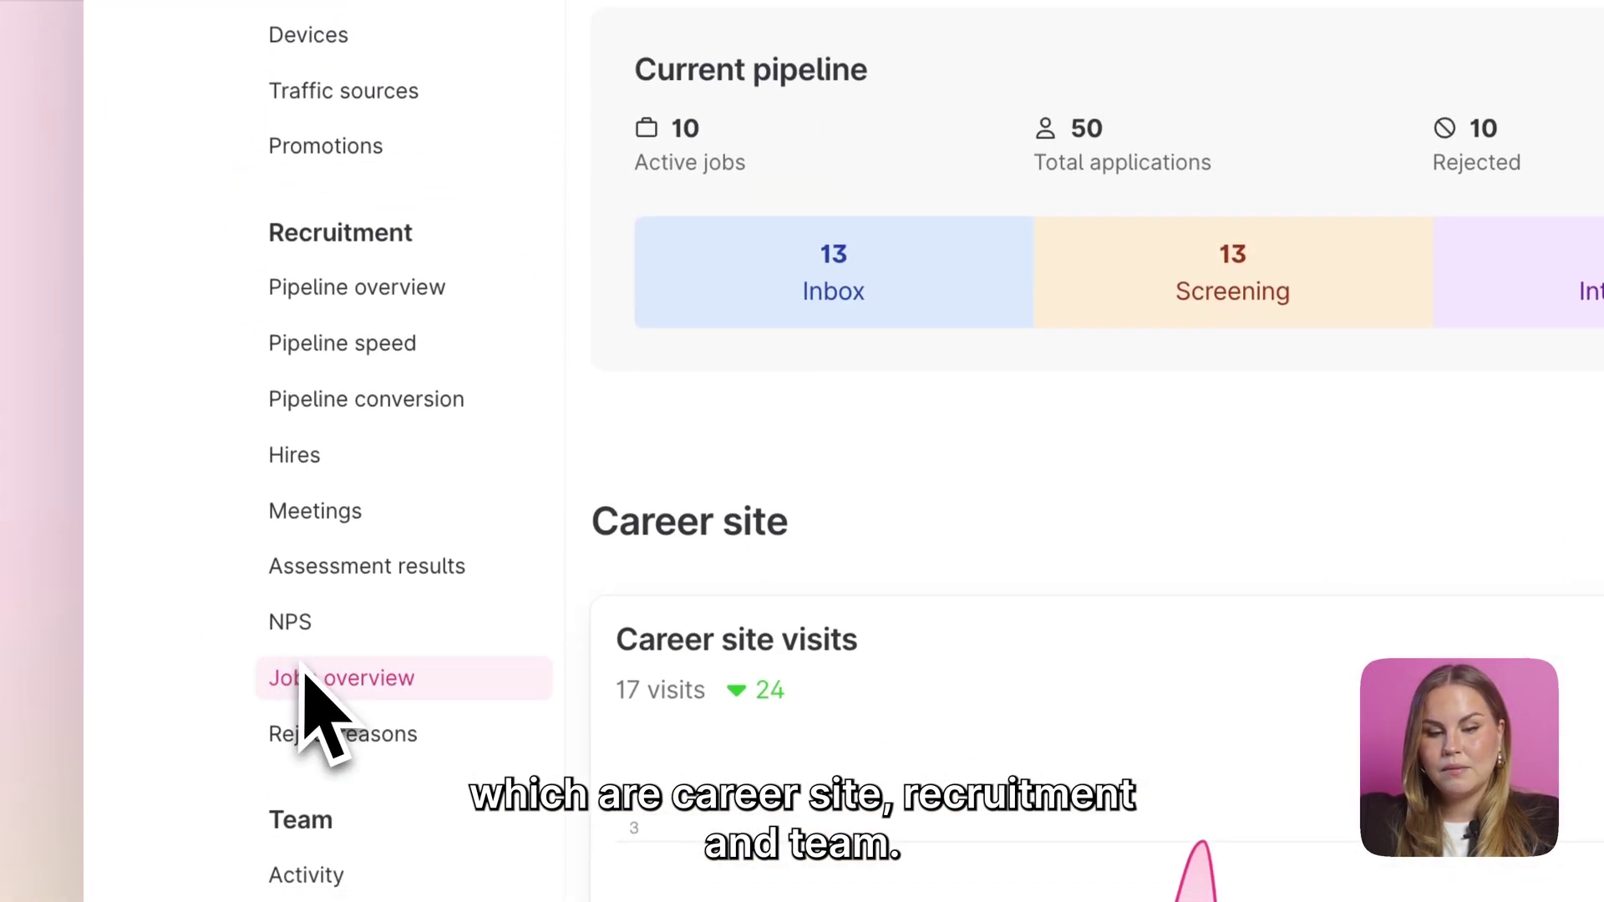
pyautogui.scroll(-3, 305, 675)
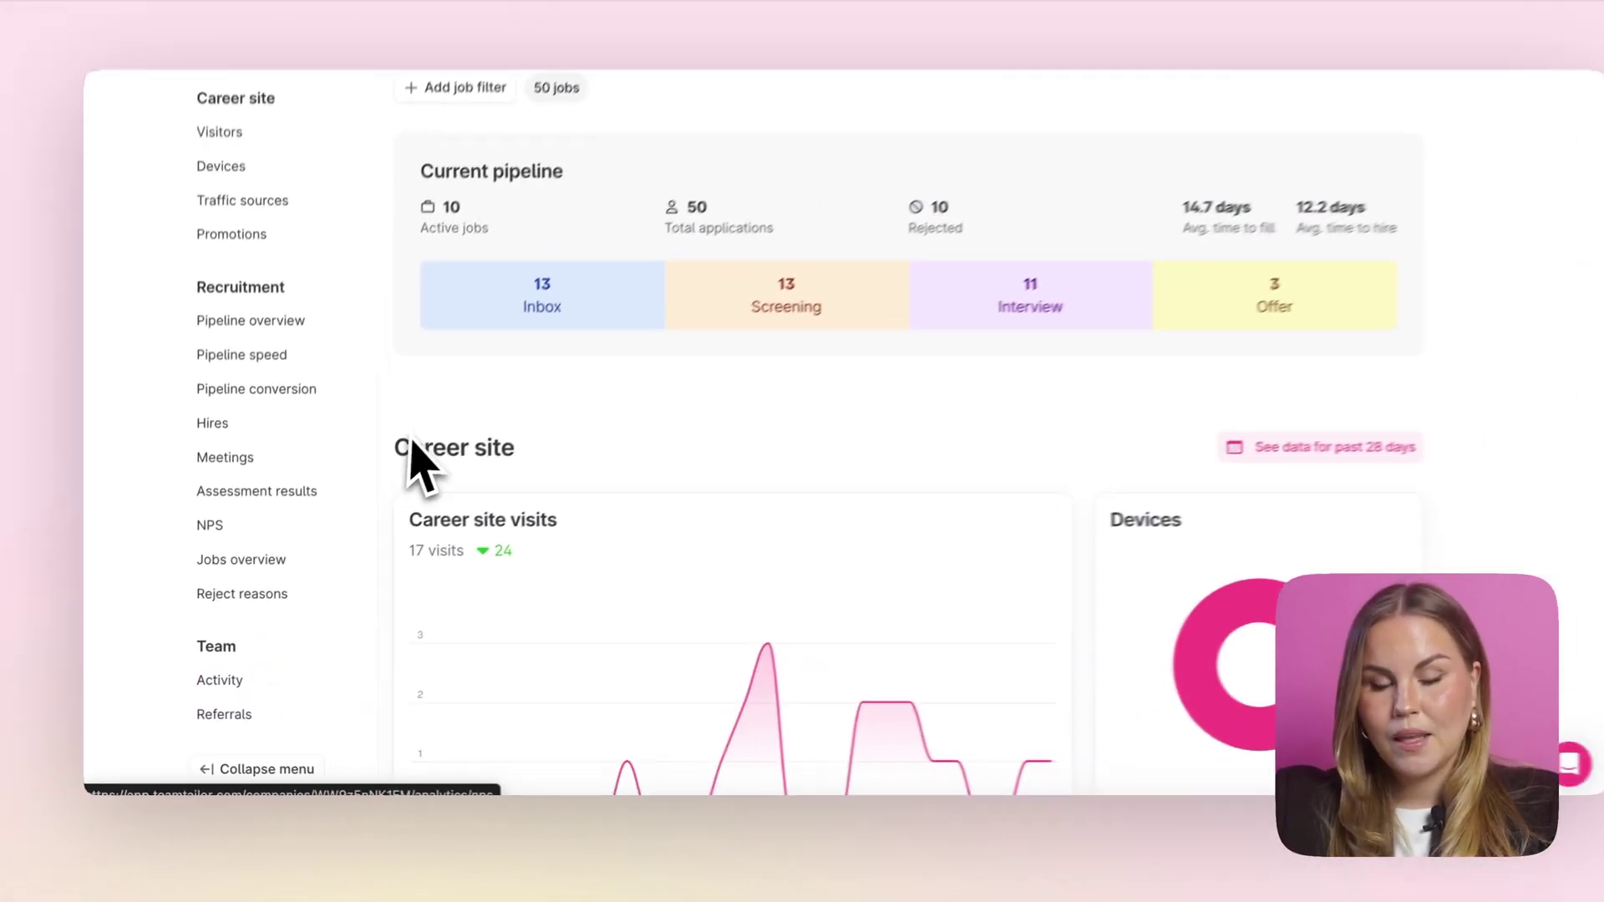
pyautogui.scroll(2, 418, 448)
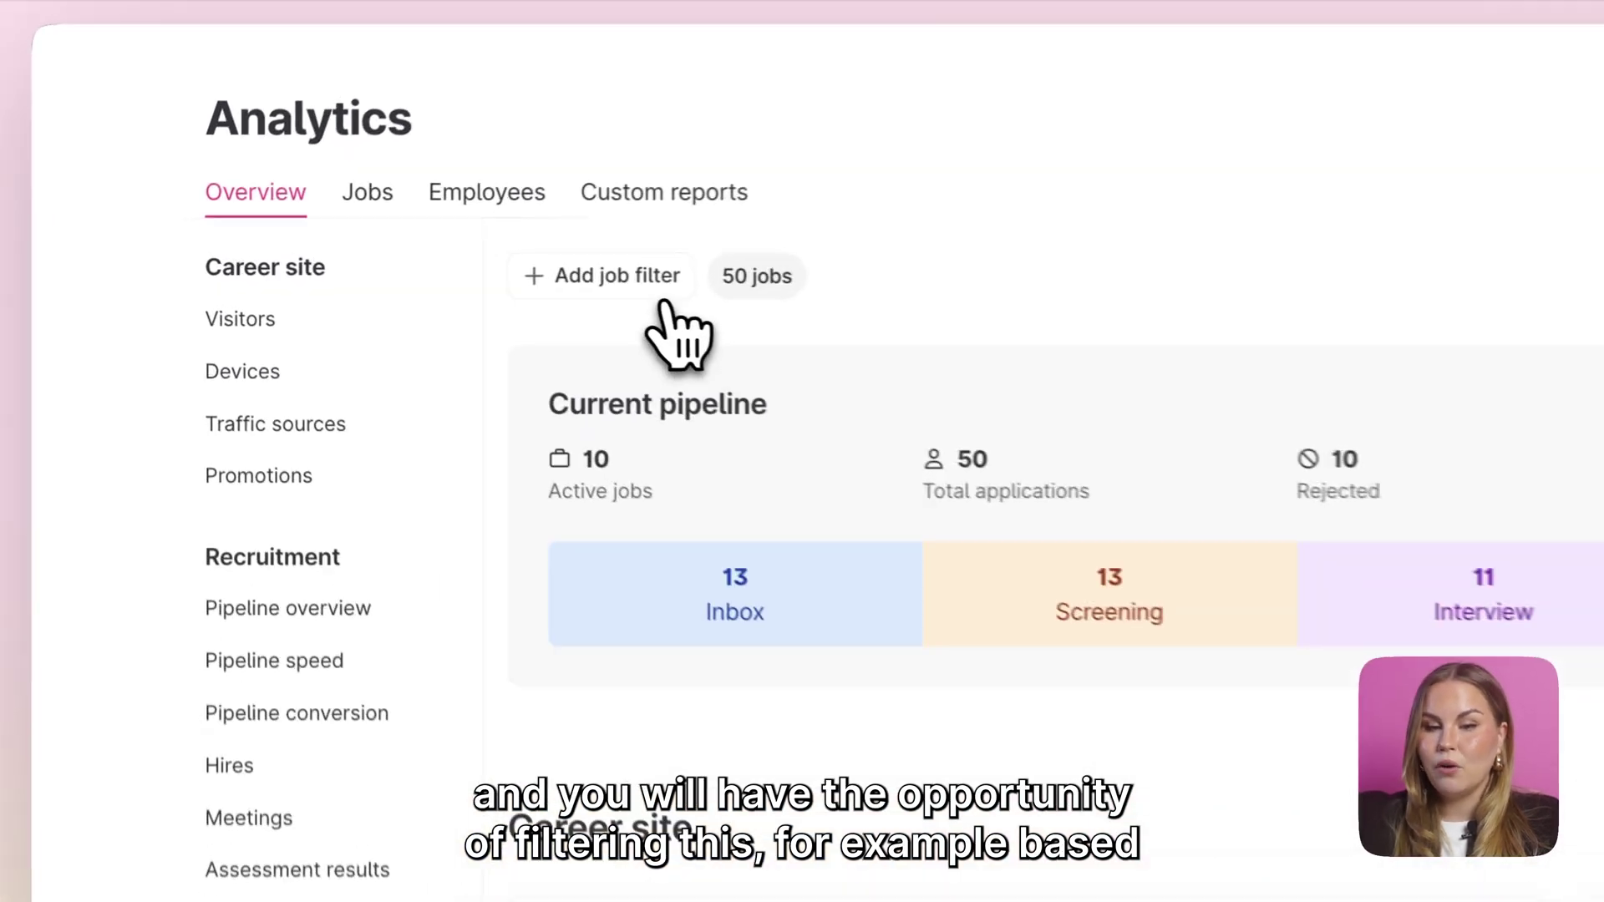
# Show the available job filters for the analytics overview, and close the list without choosing one
pyautogui.click(455, 265)
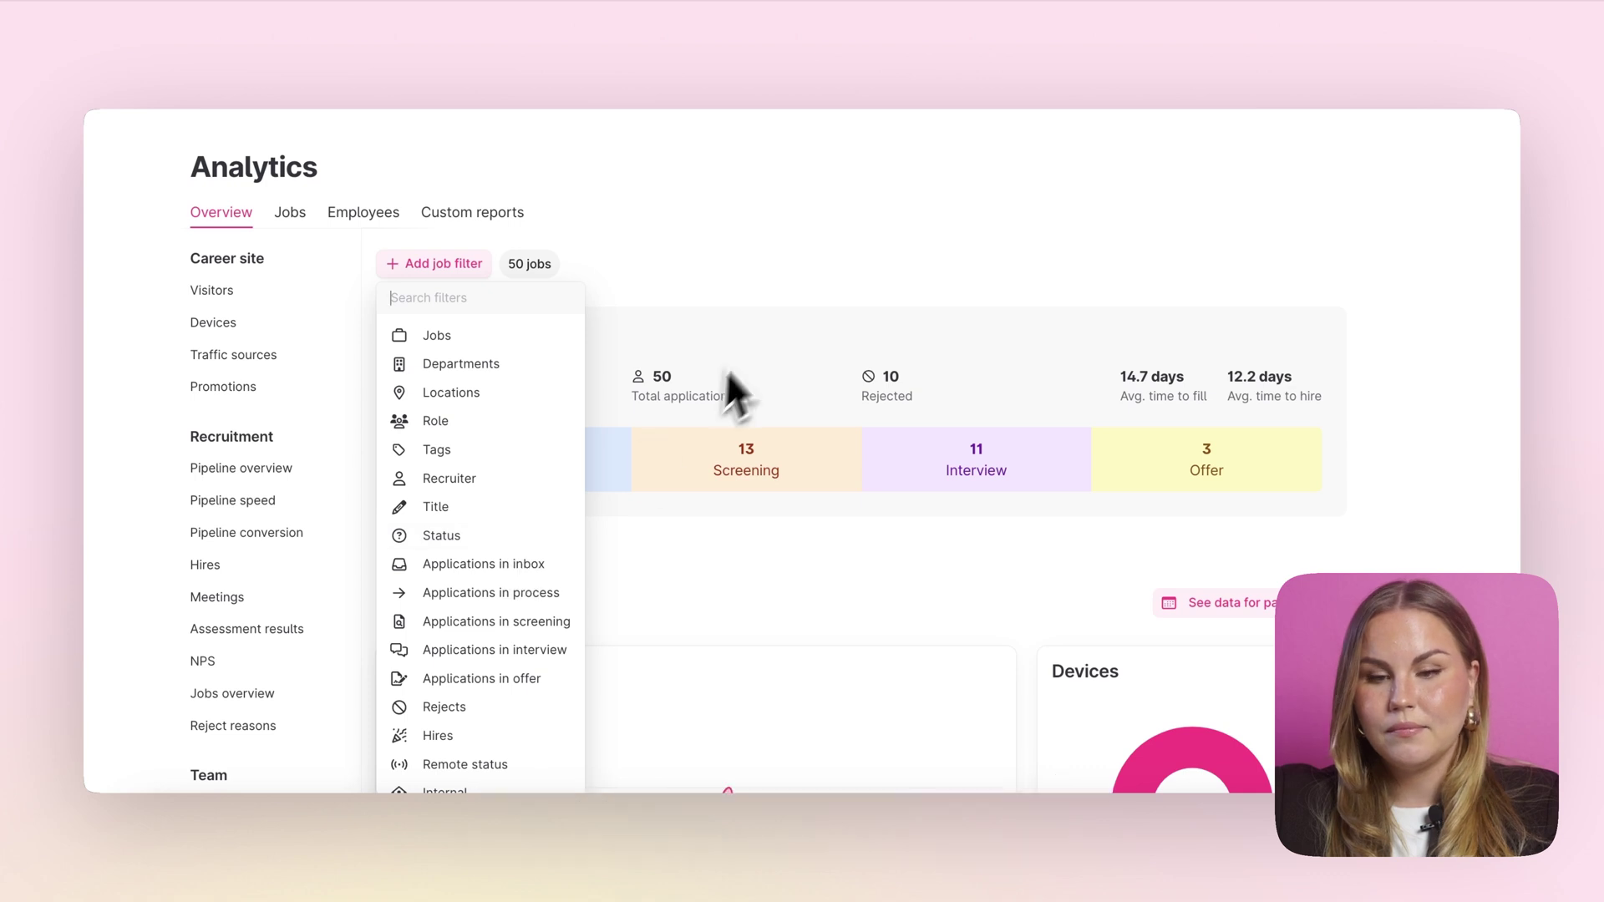
pyautogui.click(760, 332)
# Set the Career site data period to Last year
pyautogui.scroll(-2, 985, 580)
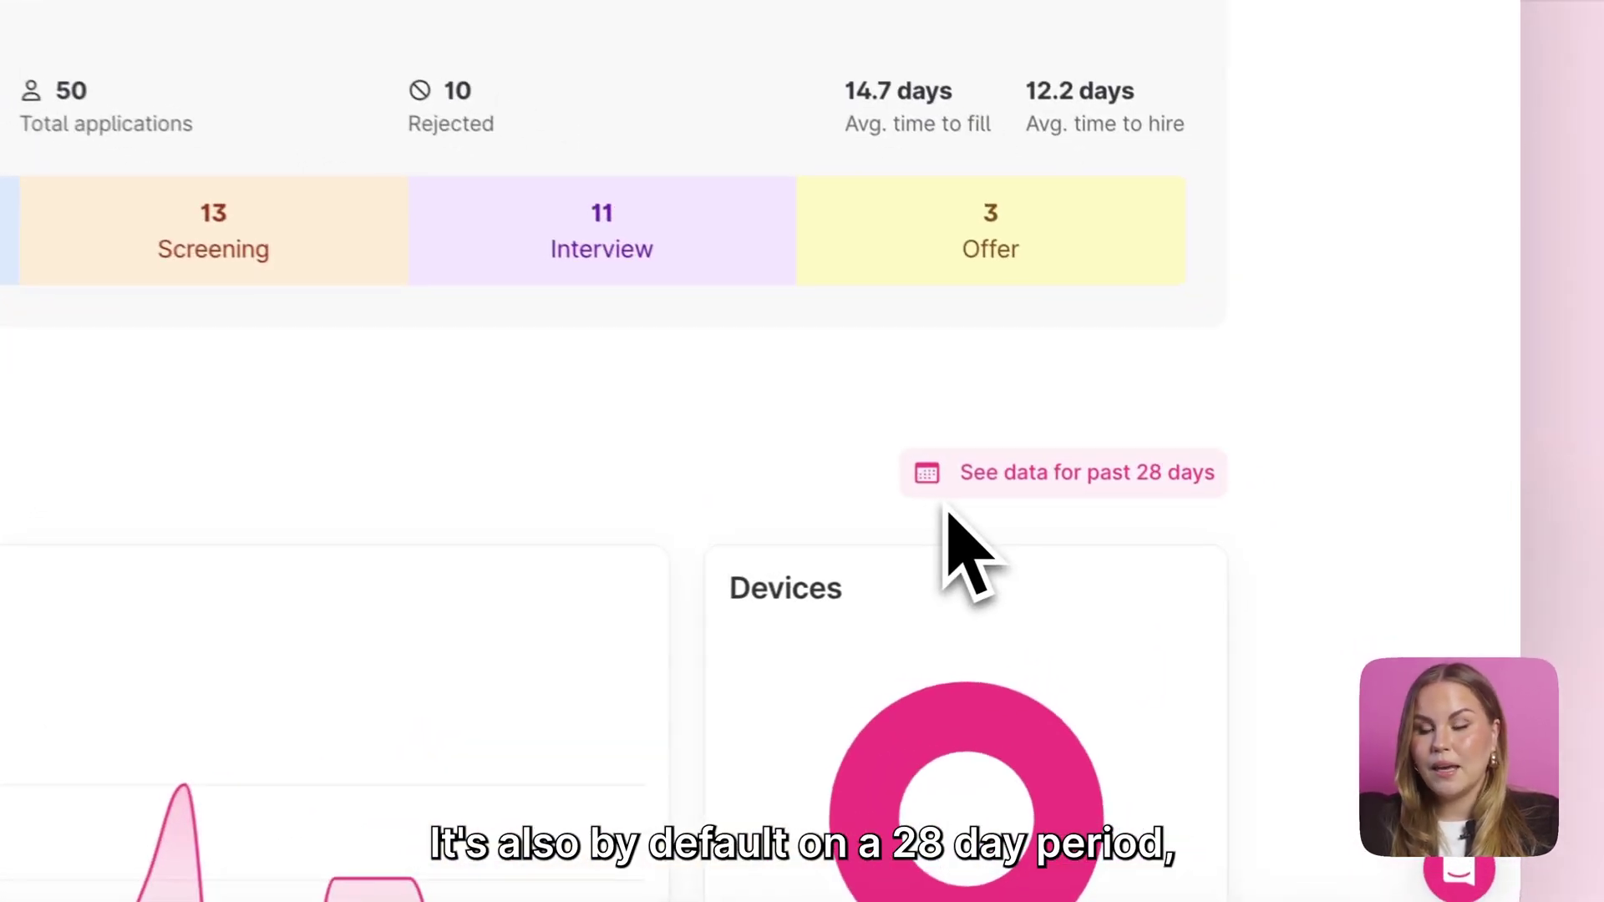
pyautogui.click(968, 494)
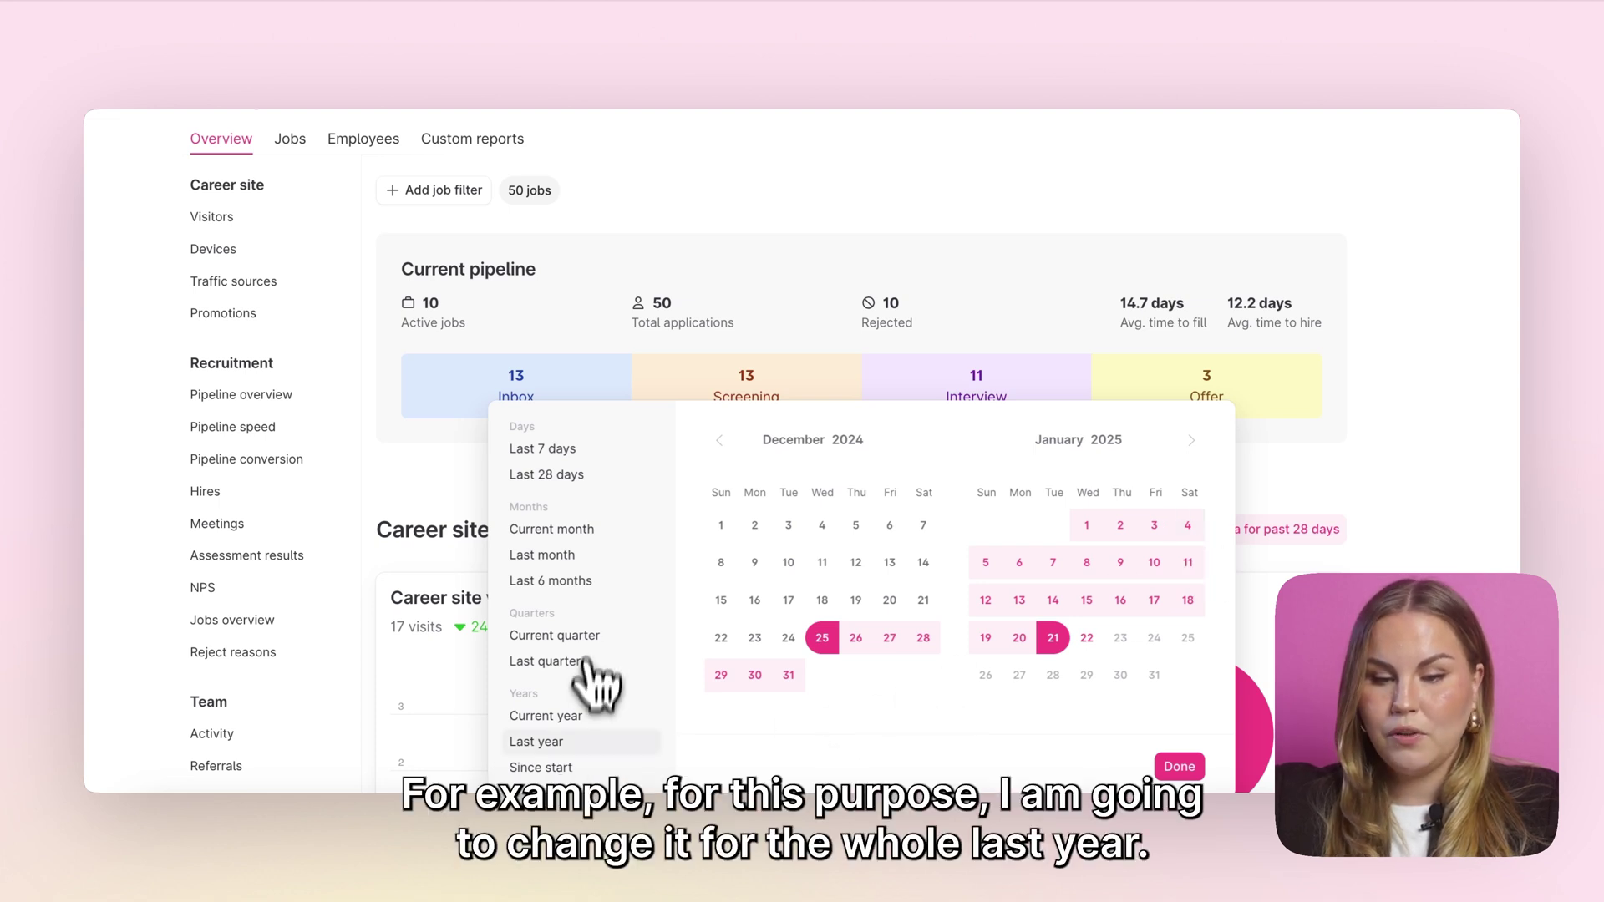
pyautogui.click(565, 742)
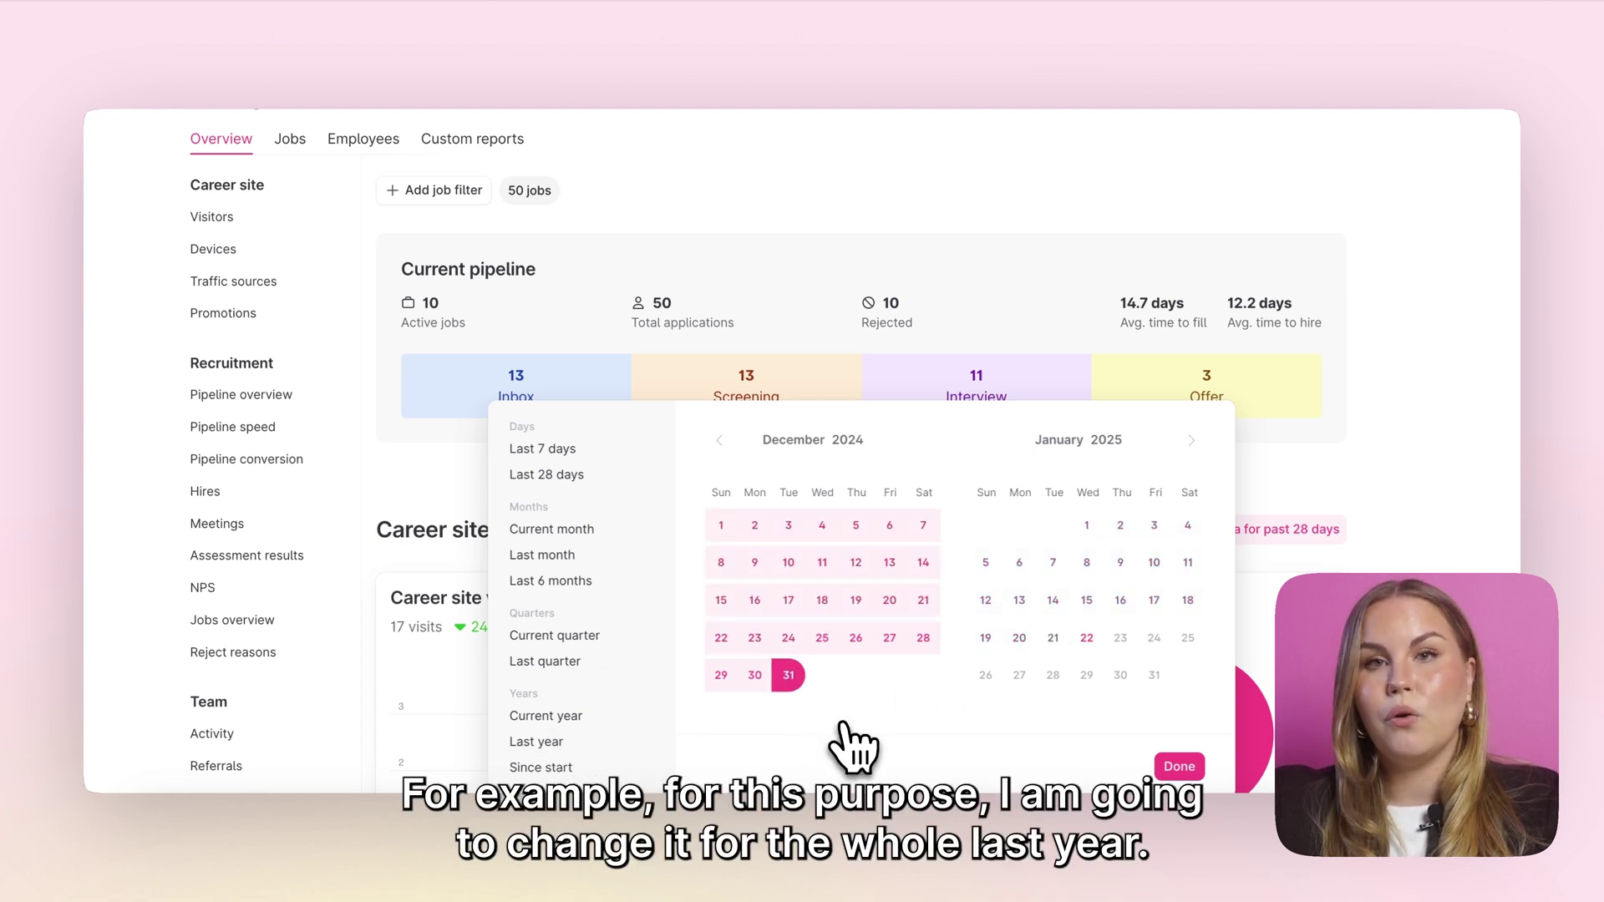
pyautogui.click(1178, 766)
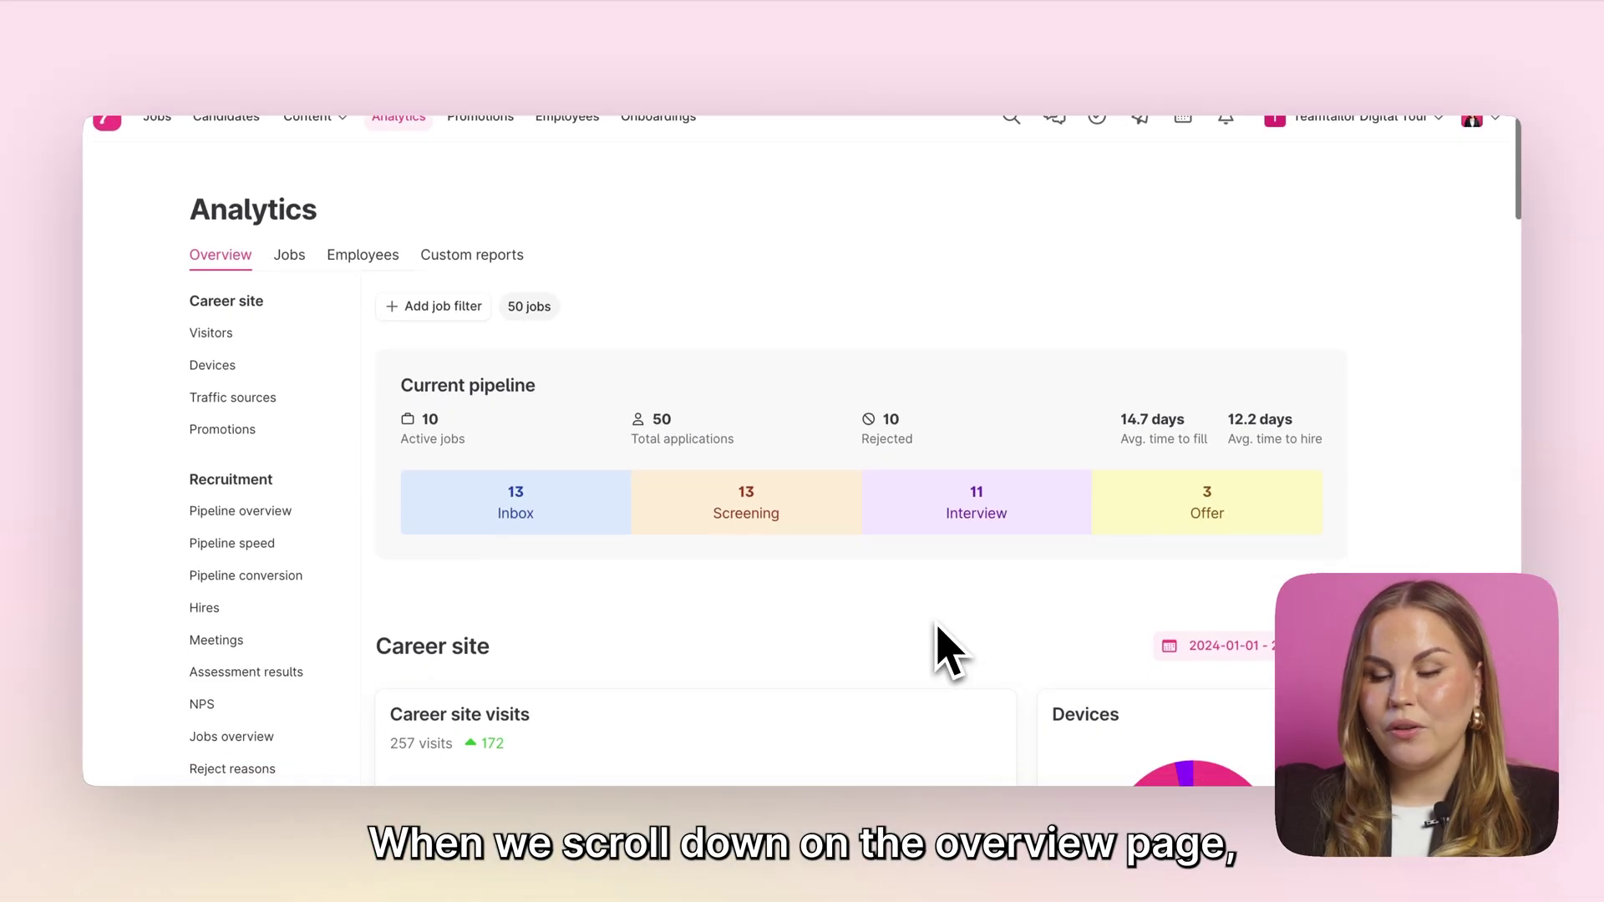
# Look through the Career site and Recruitment charts on the analytics overview page
pyautogui.scroll(-3, 939, 645)
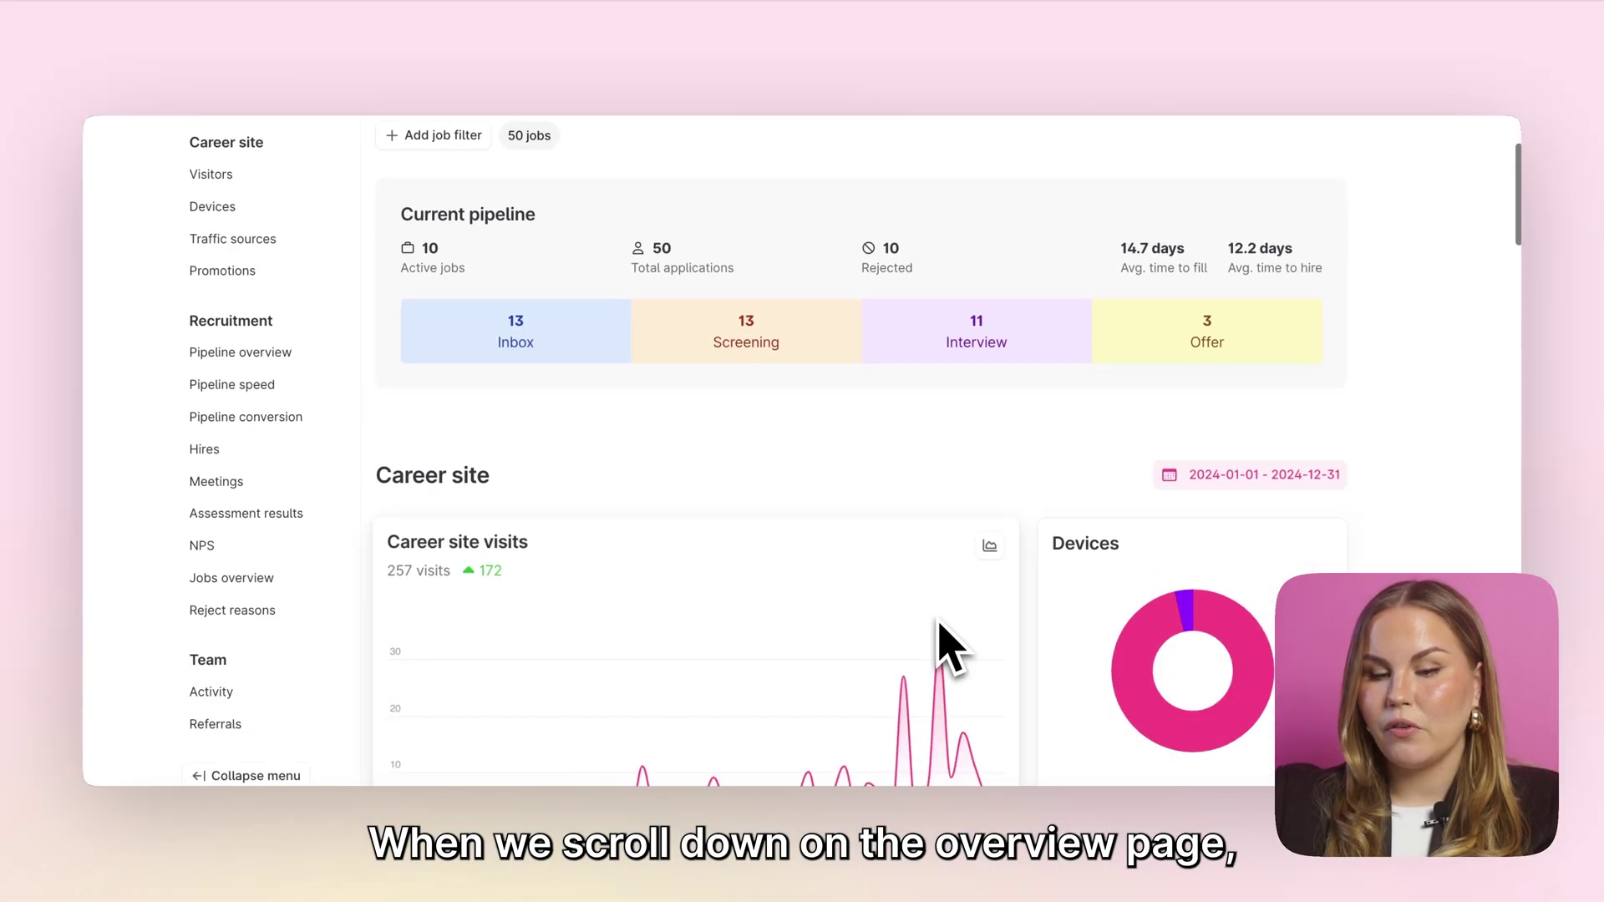
pyautogui.scroll(-5, 1021, 661)
pyautogui.scroll(-5, 1027, 668)
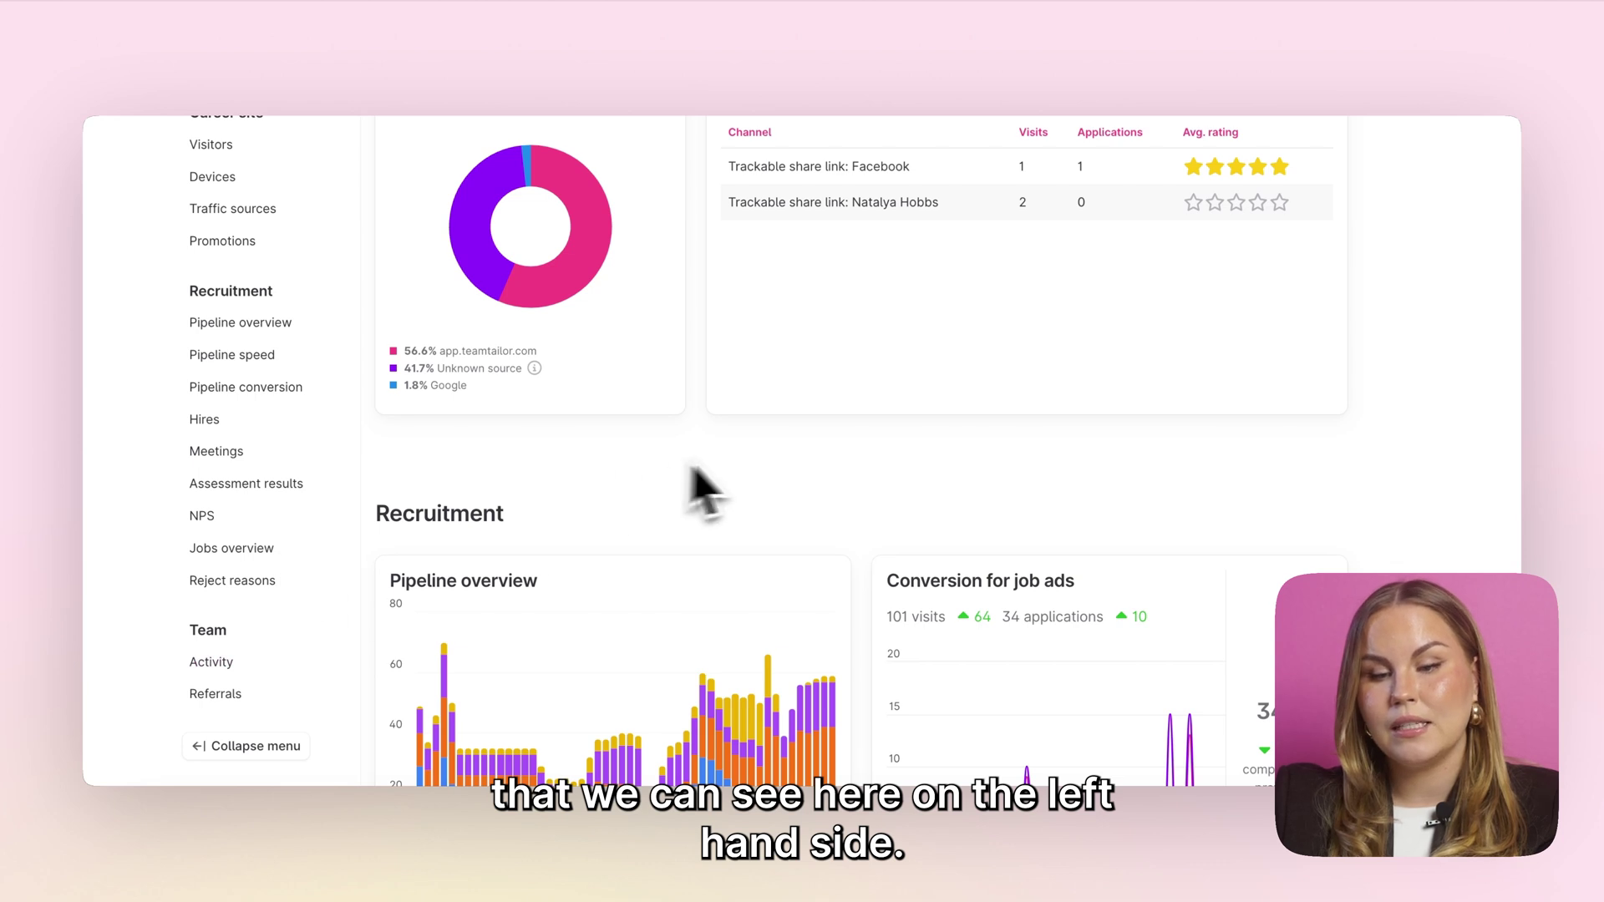
pyautogui.scroll(-3, 835, 480)
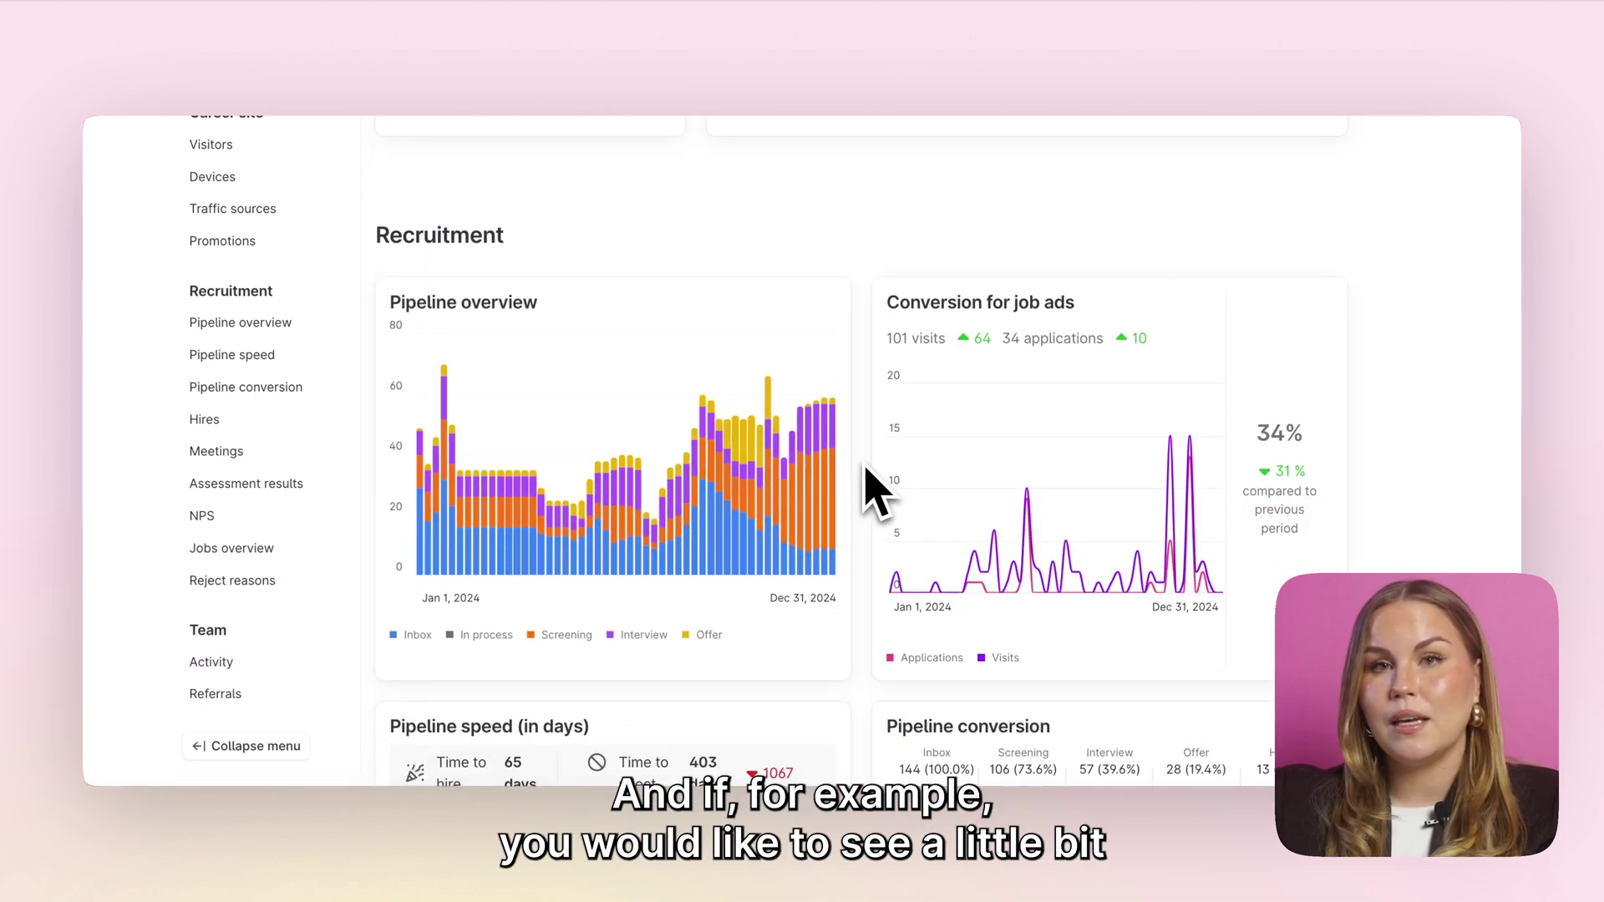
pyautogui.scroll(-1, 869, 492)
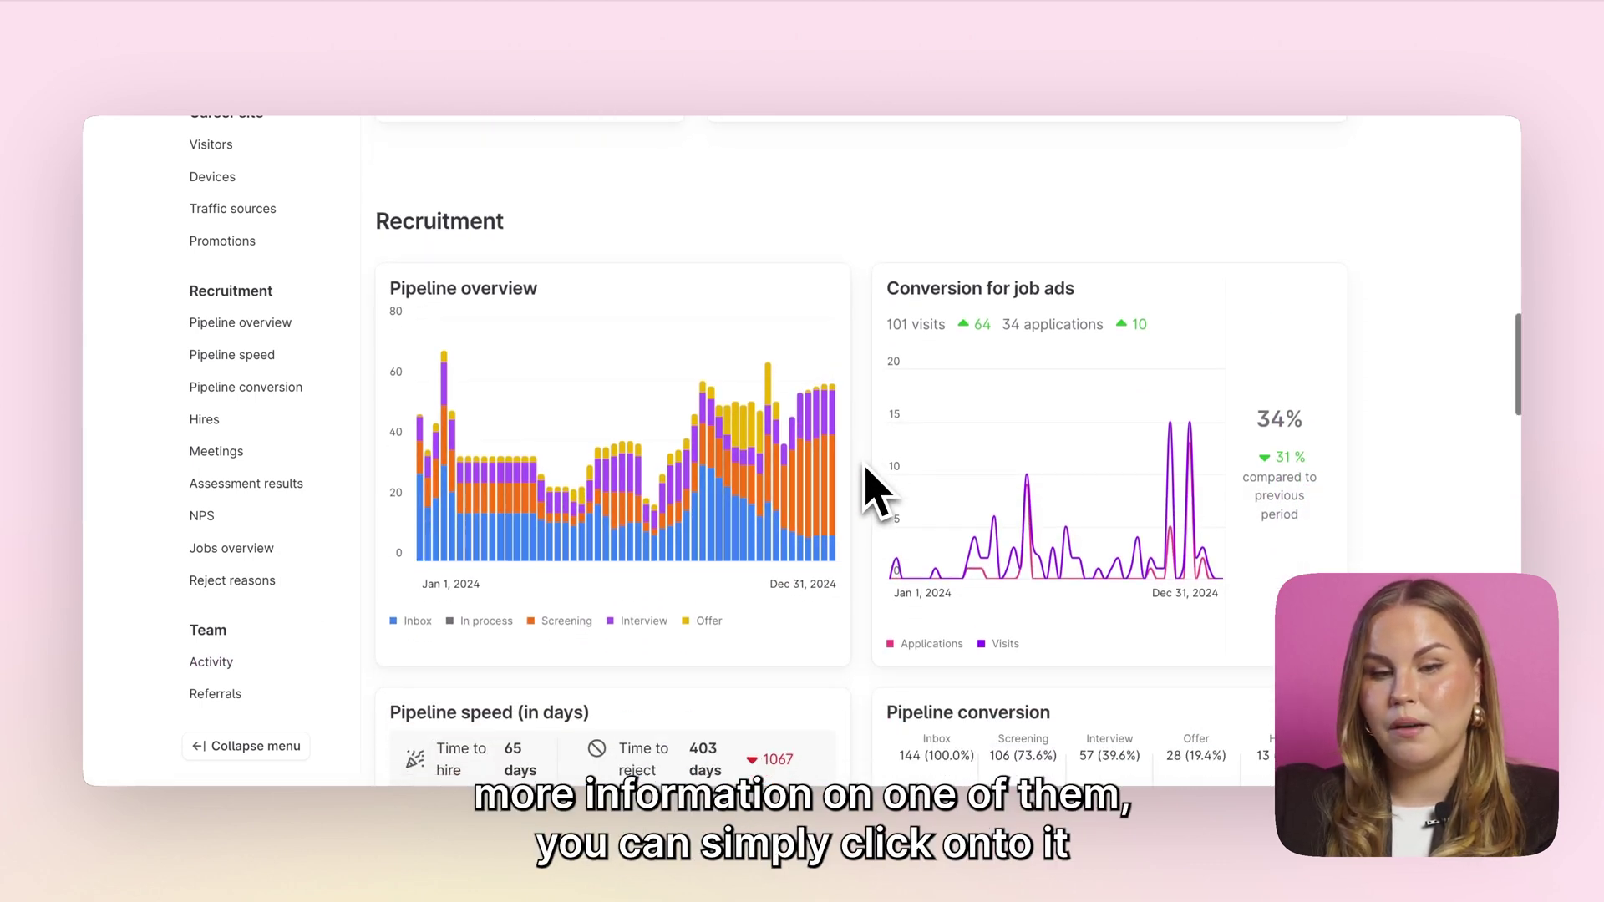
# Open the detailed report behind the Pipeline overview chart, inspect its data table and return to the analytics overview
pyautogui.click(719, 305)
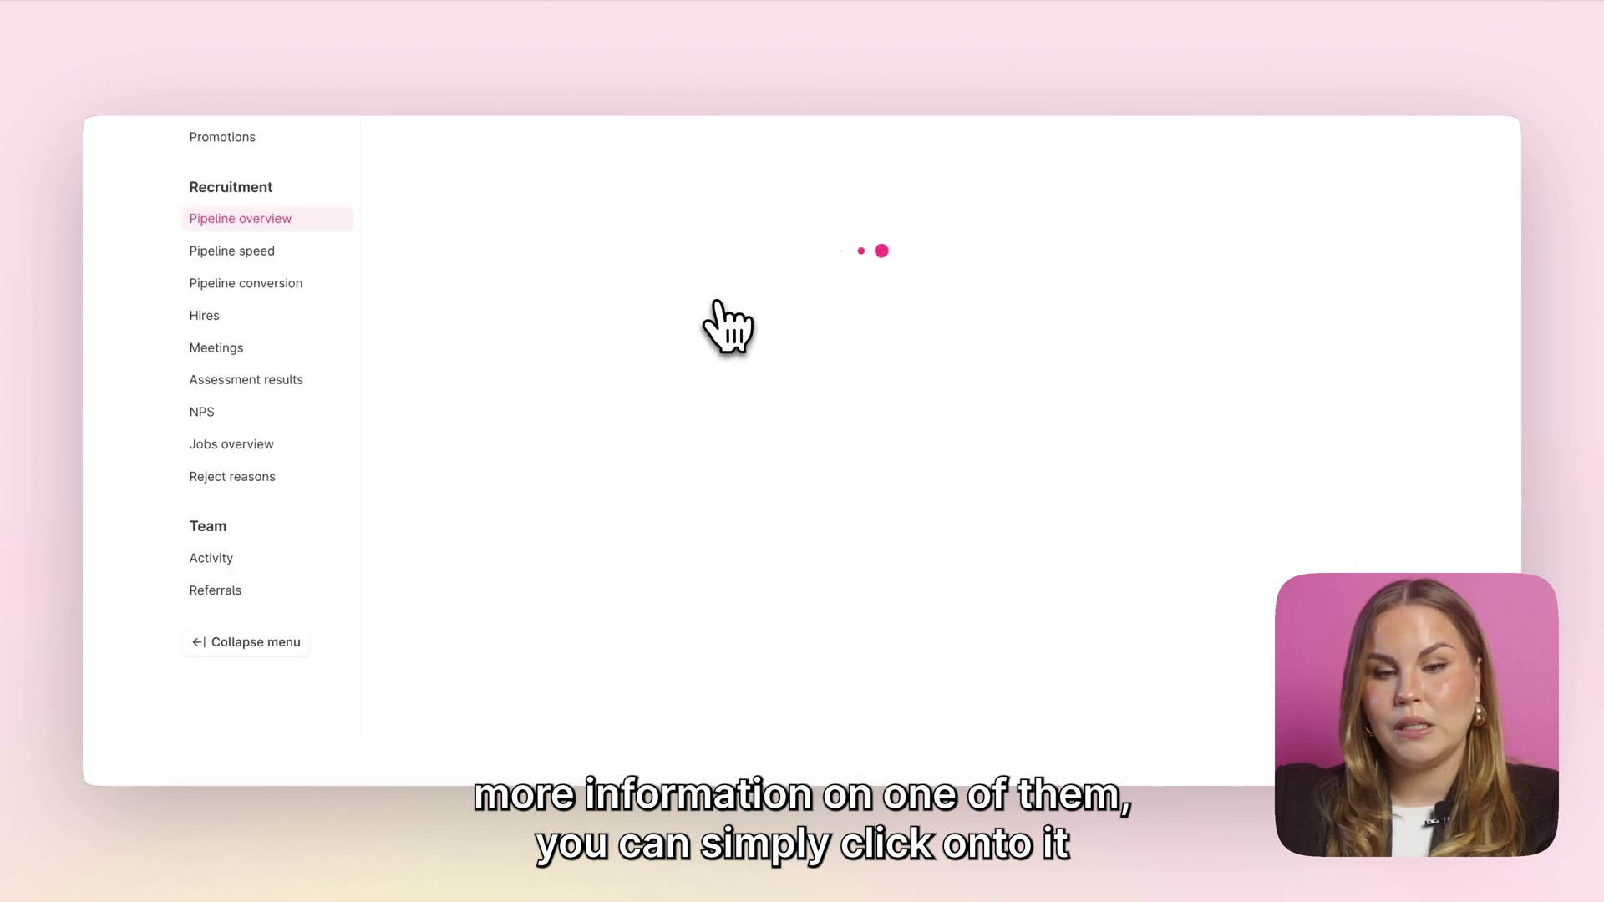
pyautogui.scroll(2, 726, 326)
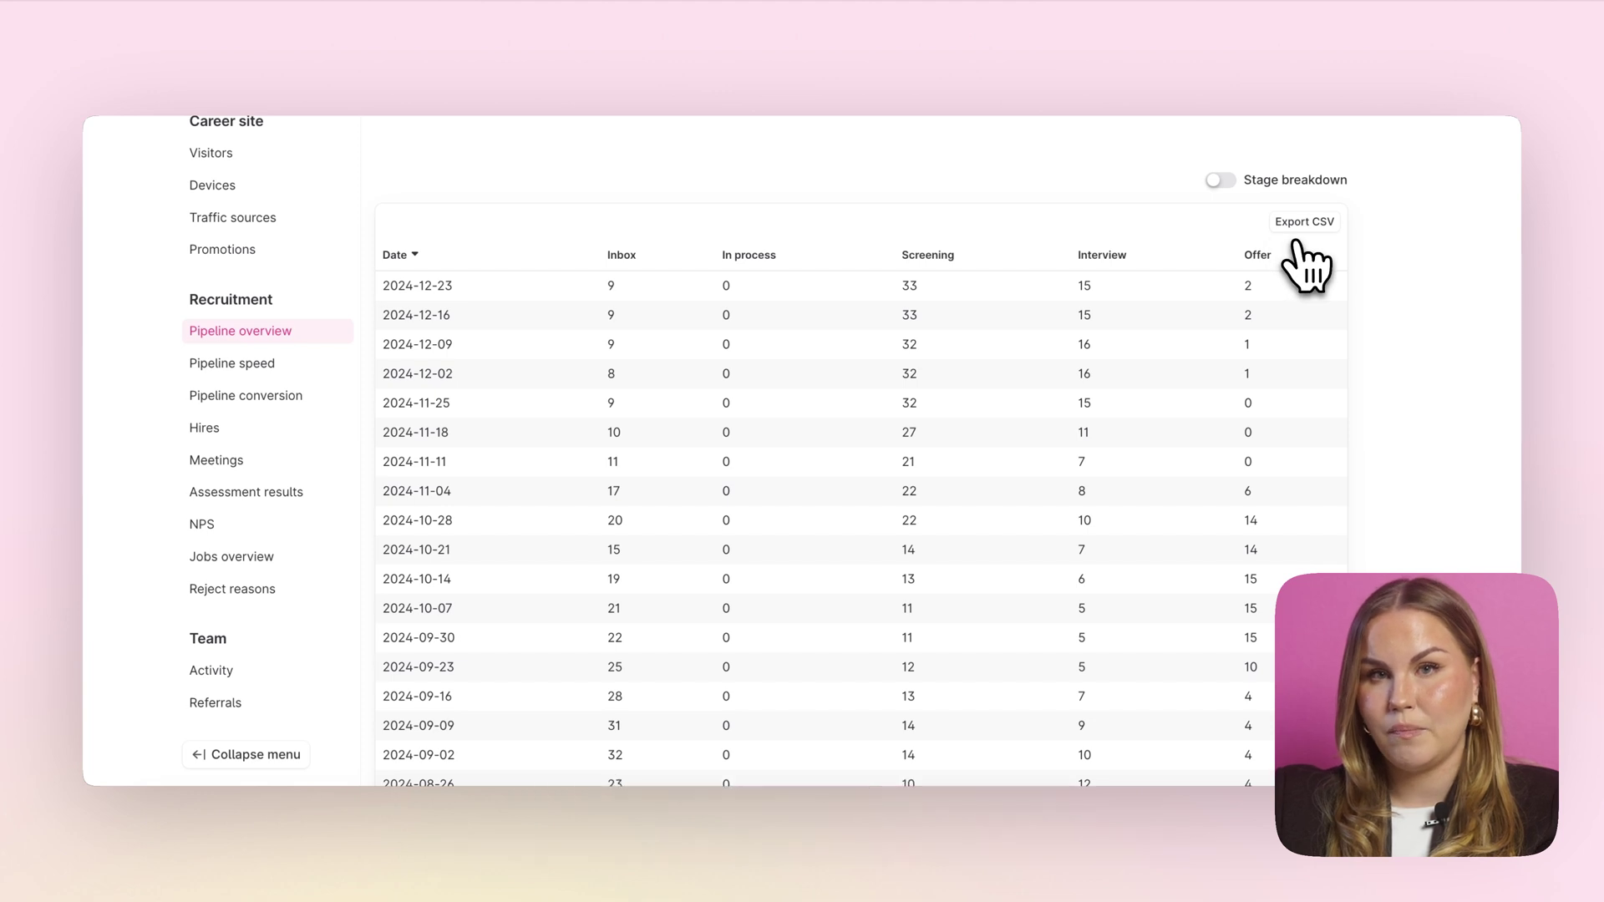
pyautogui.scroll(3, 381, 251)
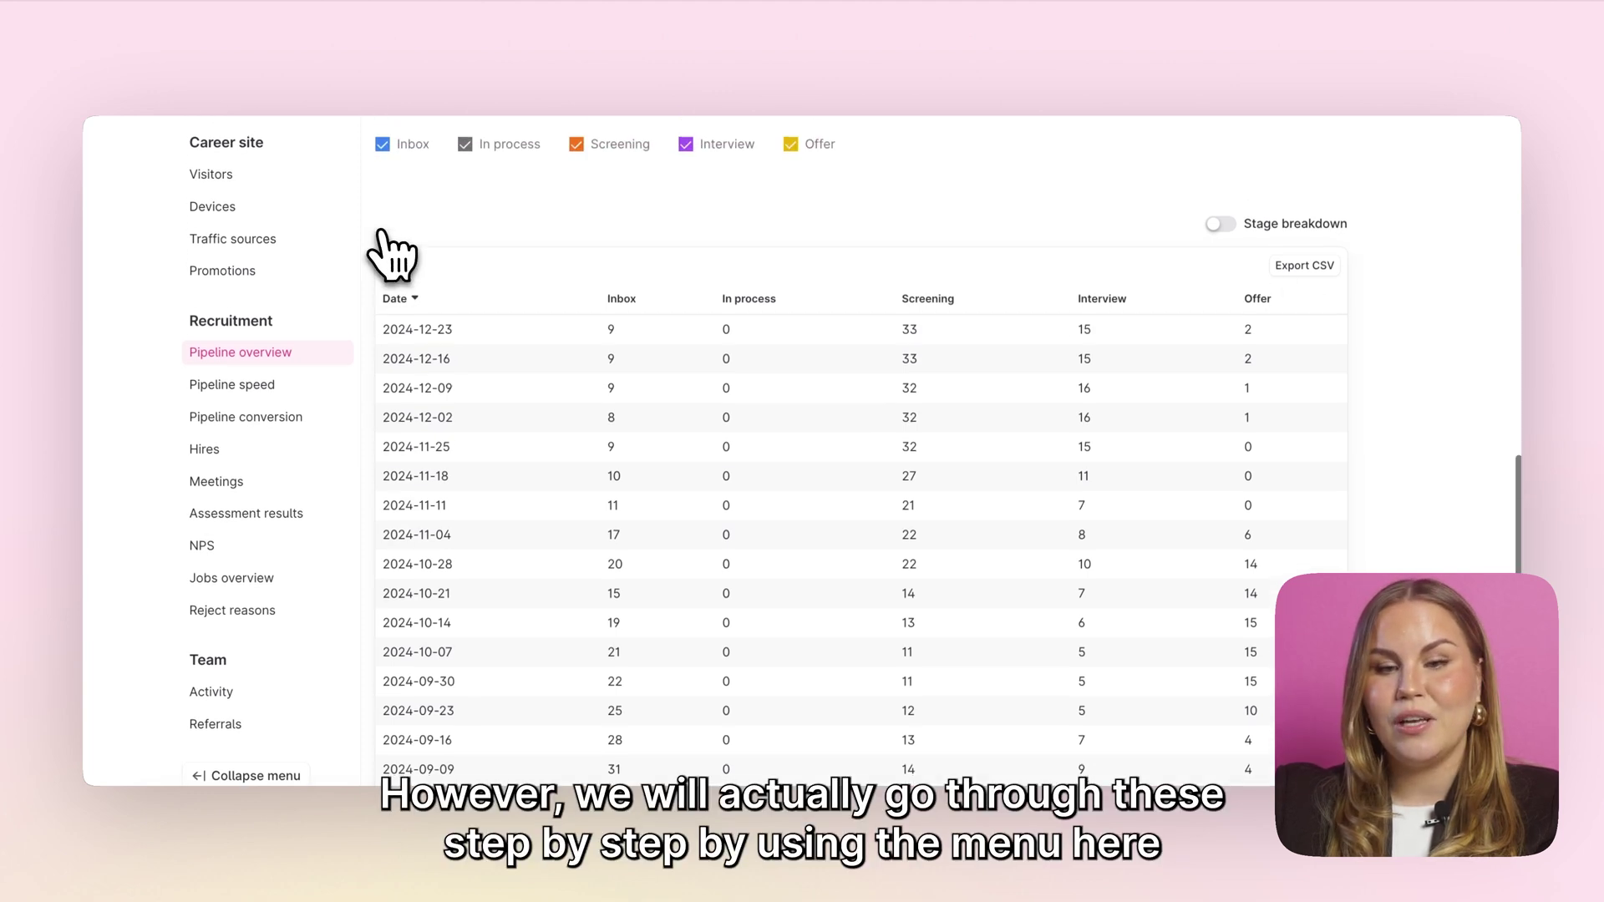
pyautogui.scroll(8, 381, 251)
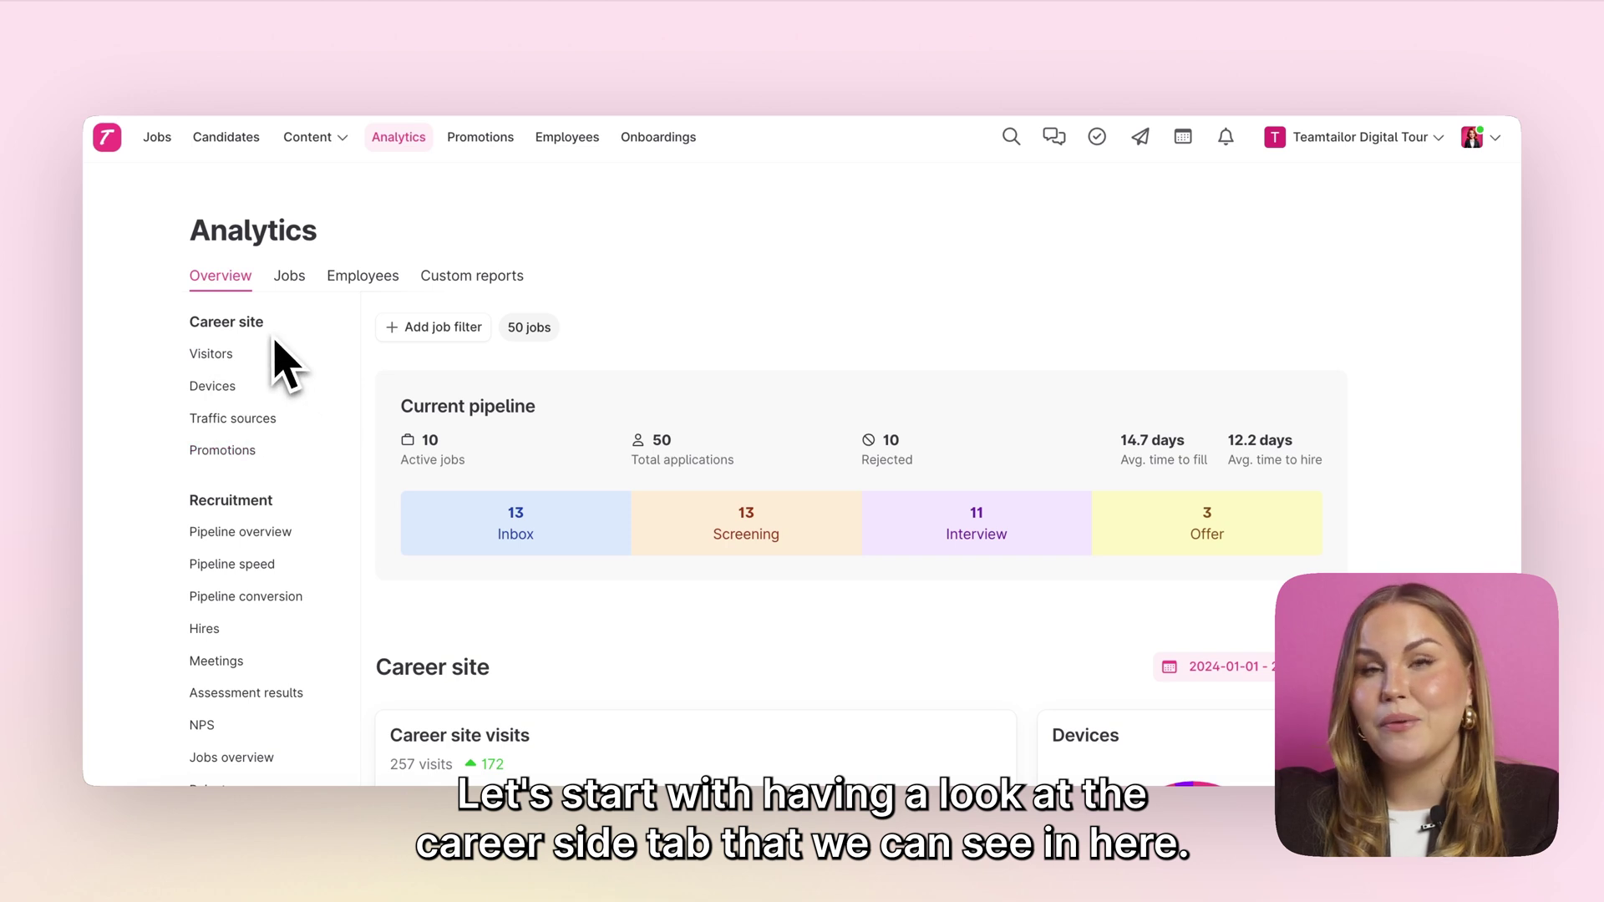
# Review the career site's Visitors report, and examine the Devices report's desktop and mobile breakdown in its chart and table
pyautogui.click(227, 356)
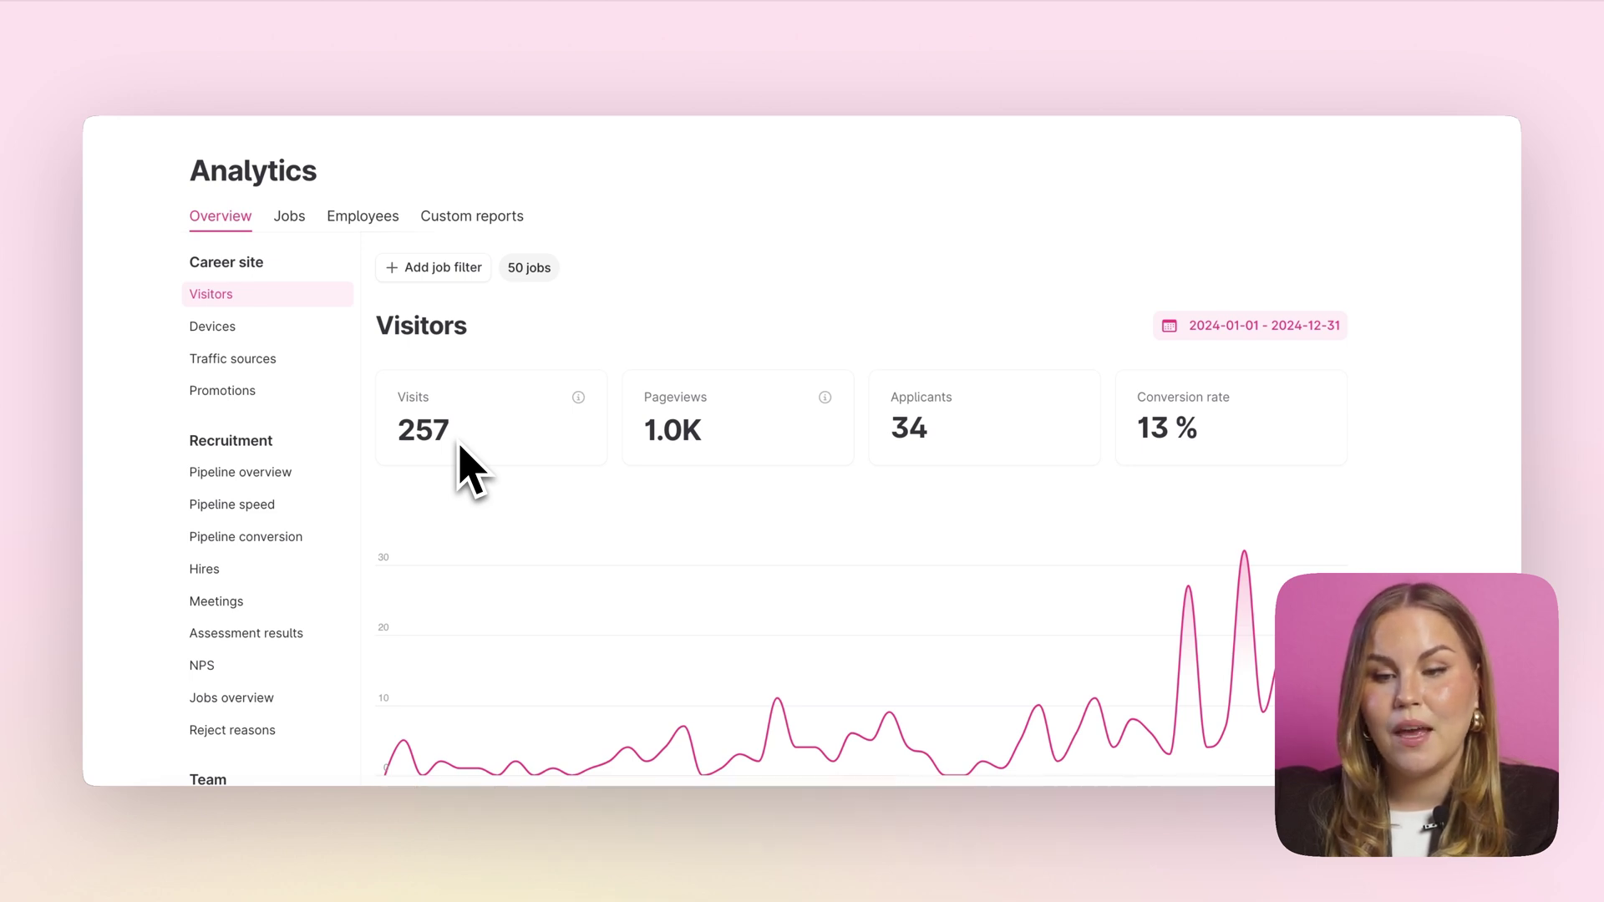
pyautogui.scroll(-1, 919, 492)
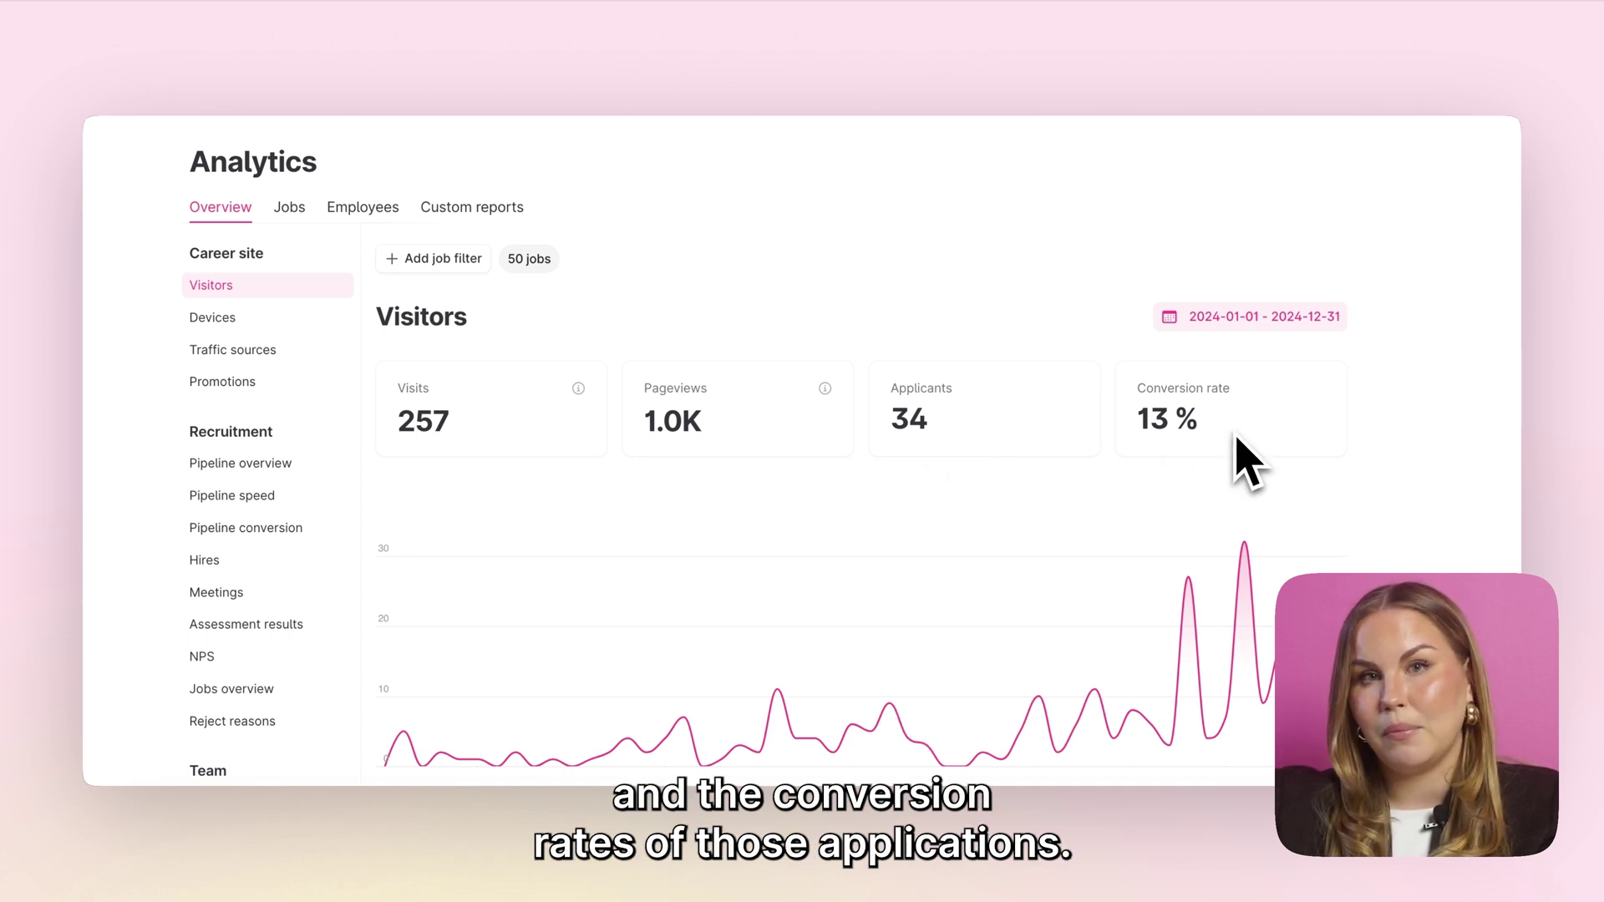
pyautogui.click(209, 319)
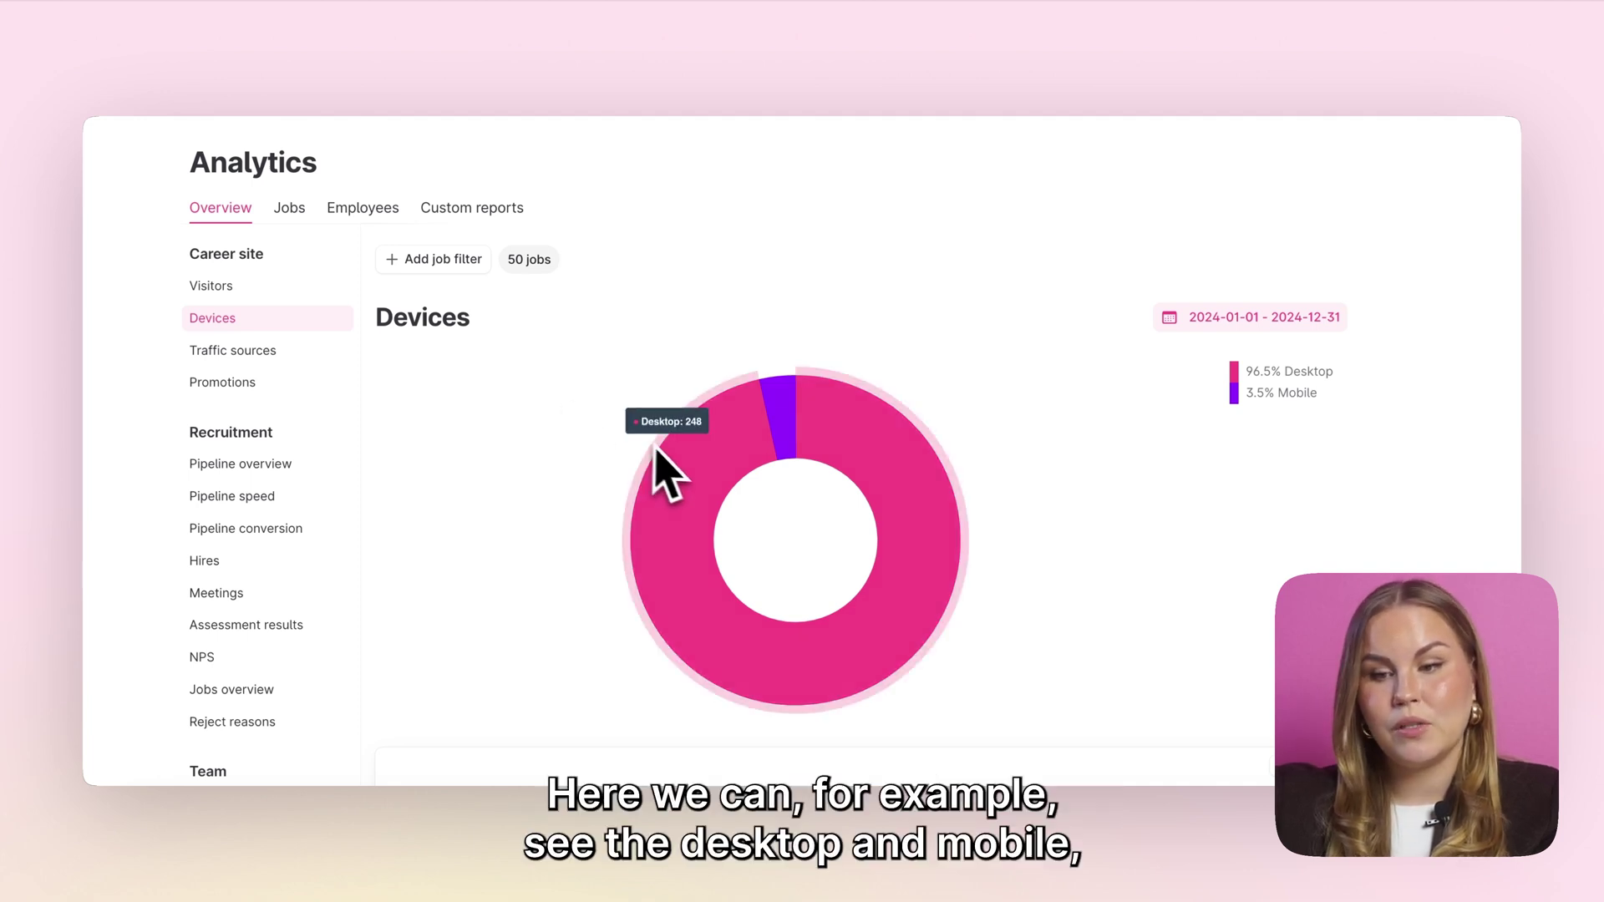
pyautogui.moveTo(763, 440)
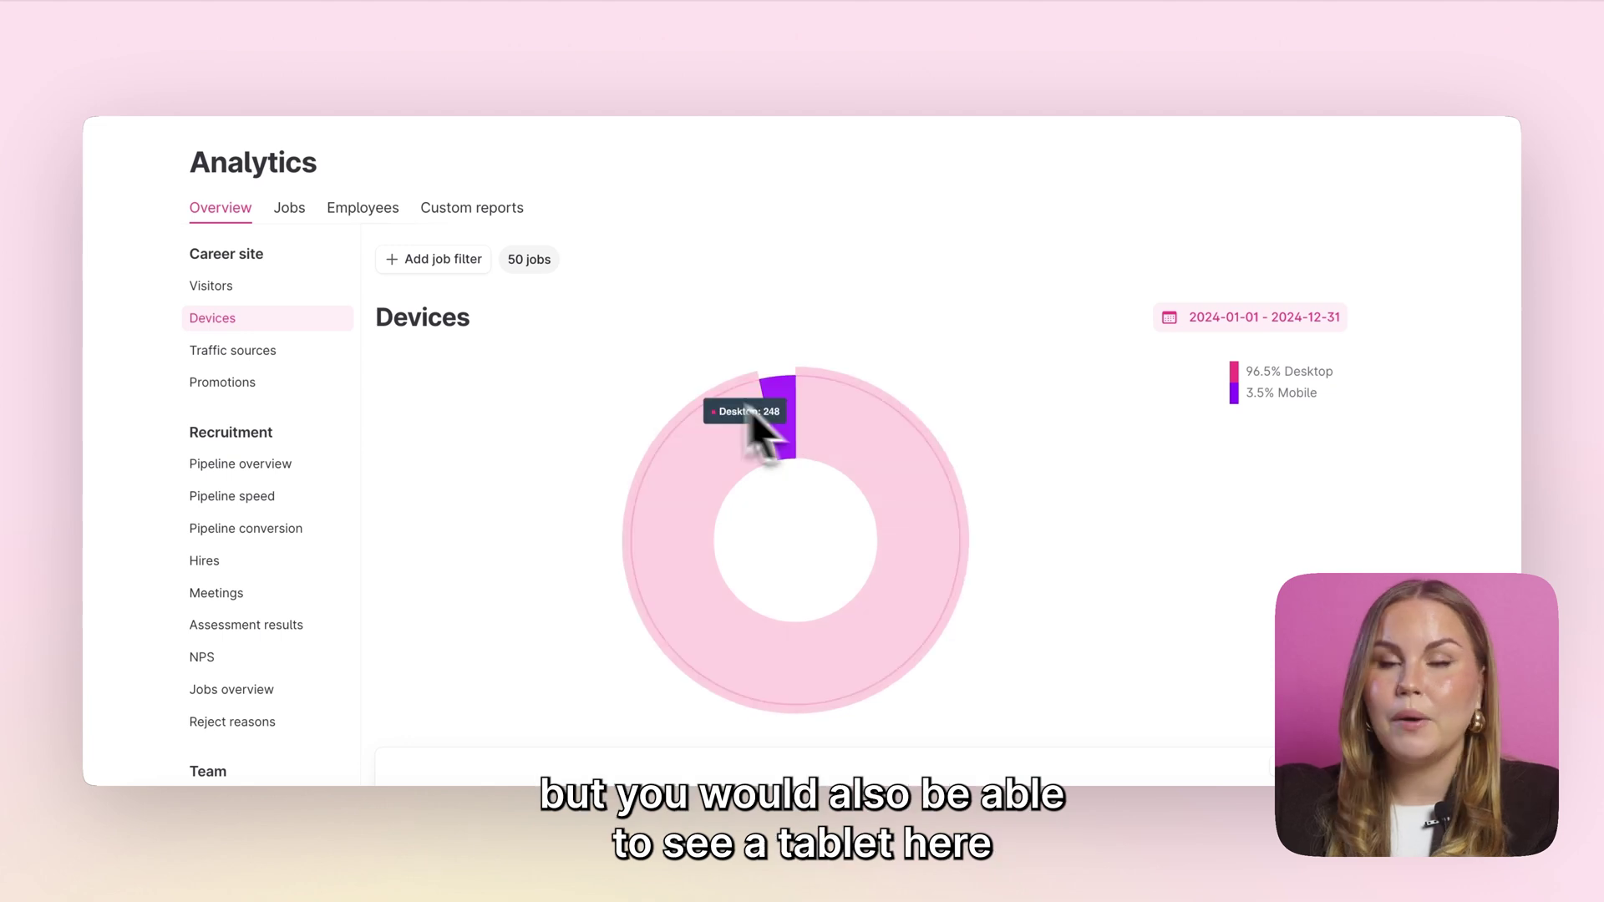
pyautogui.scroll(-3, 573, 430)
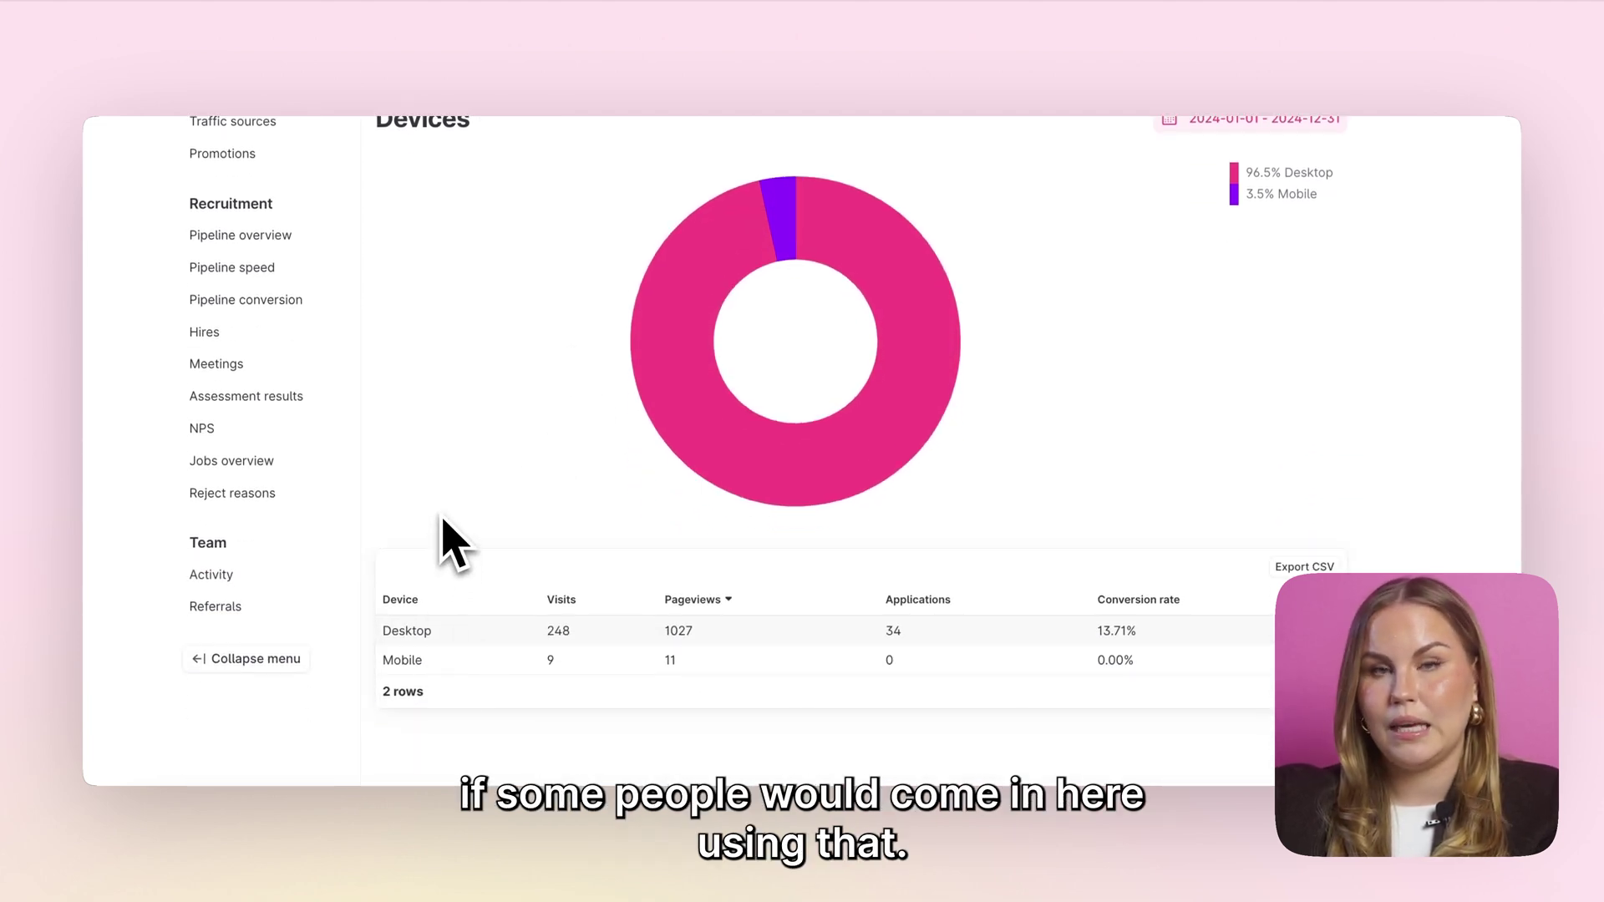
pyautogui.scroll(5, 443, 501)
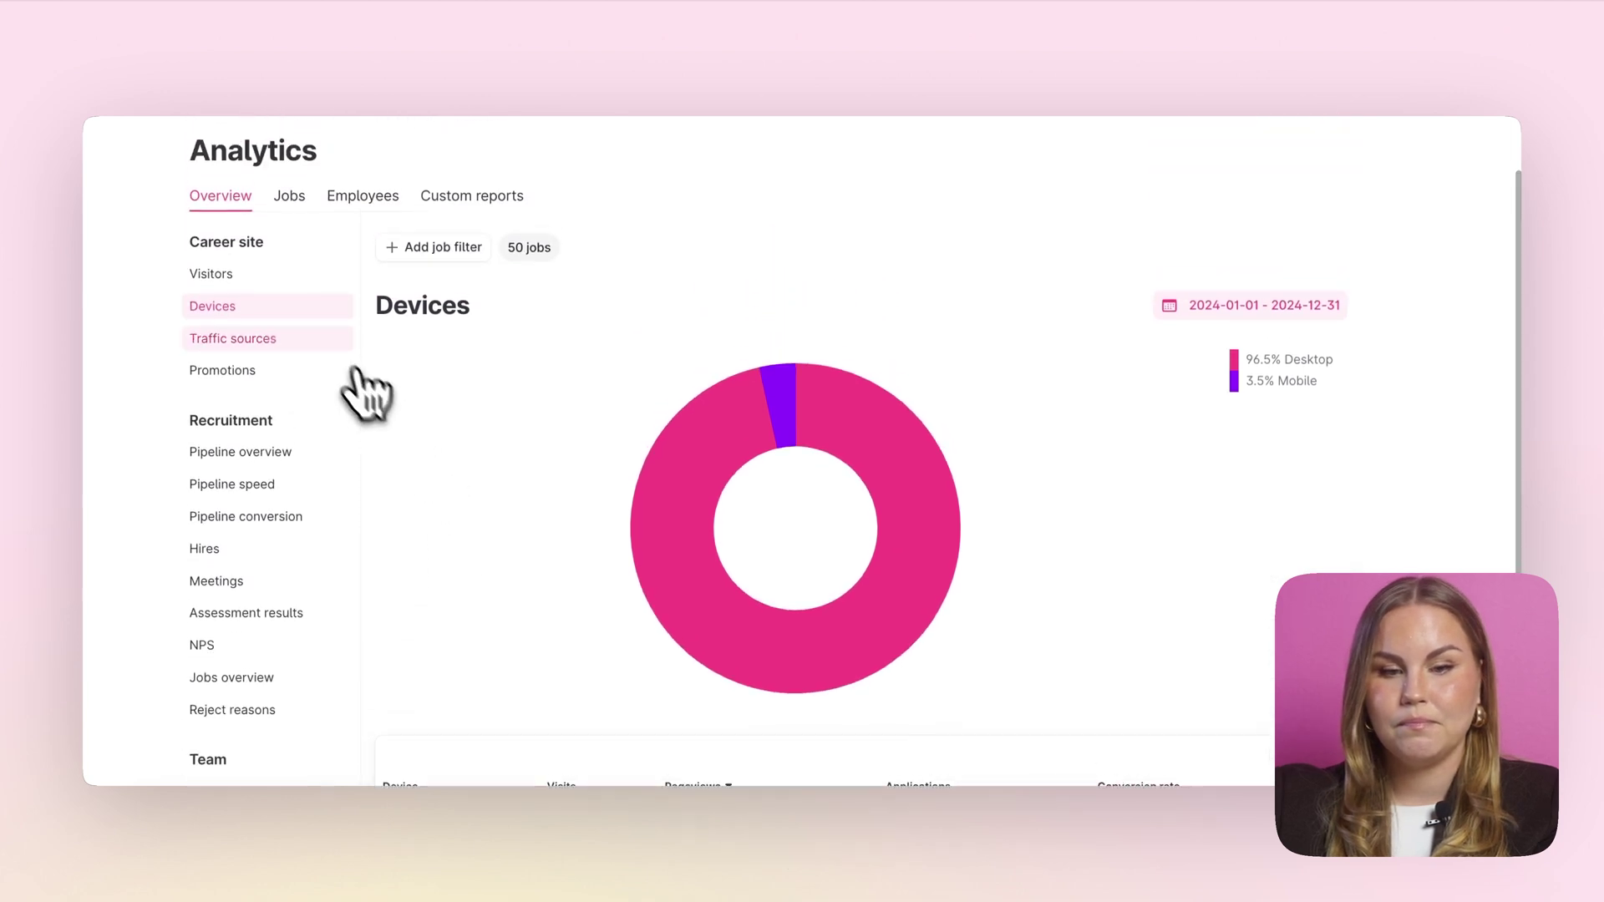
# Review the Traffic sources report's visit shares, and check visits, applicants and conversion rates in the Promotions report
pyautogui.click(335, 341)
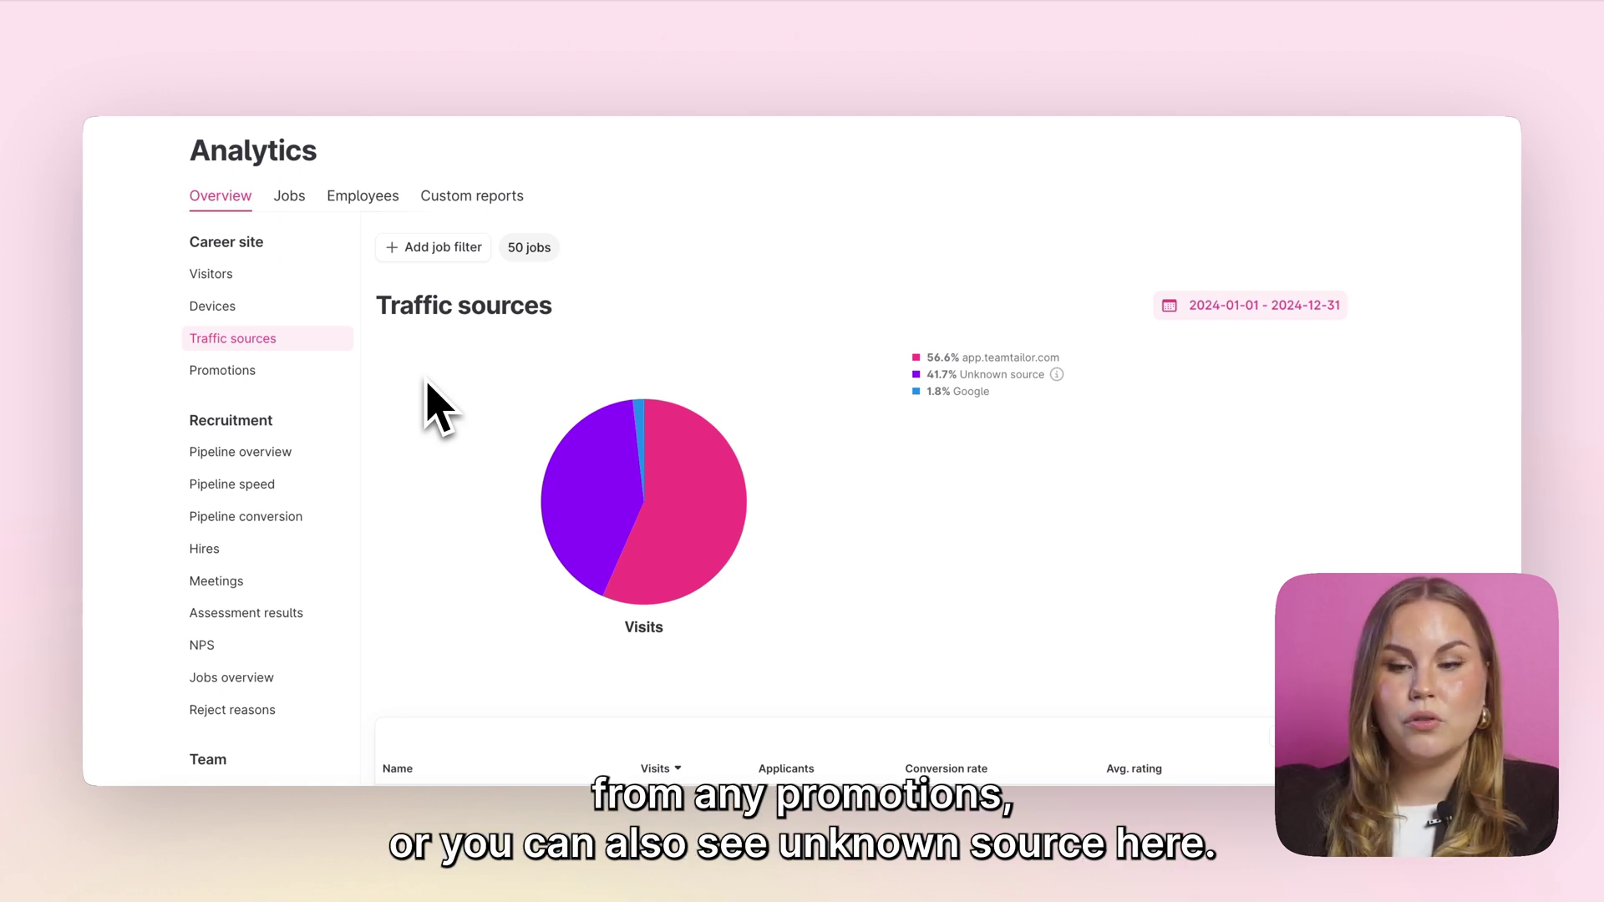
pyautogui.moveTo(569, 443)
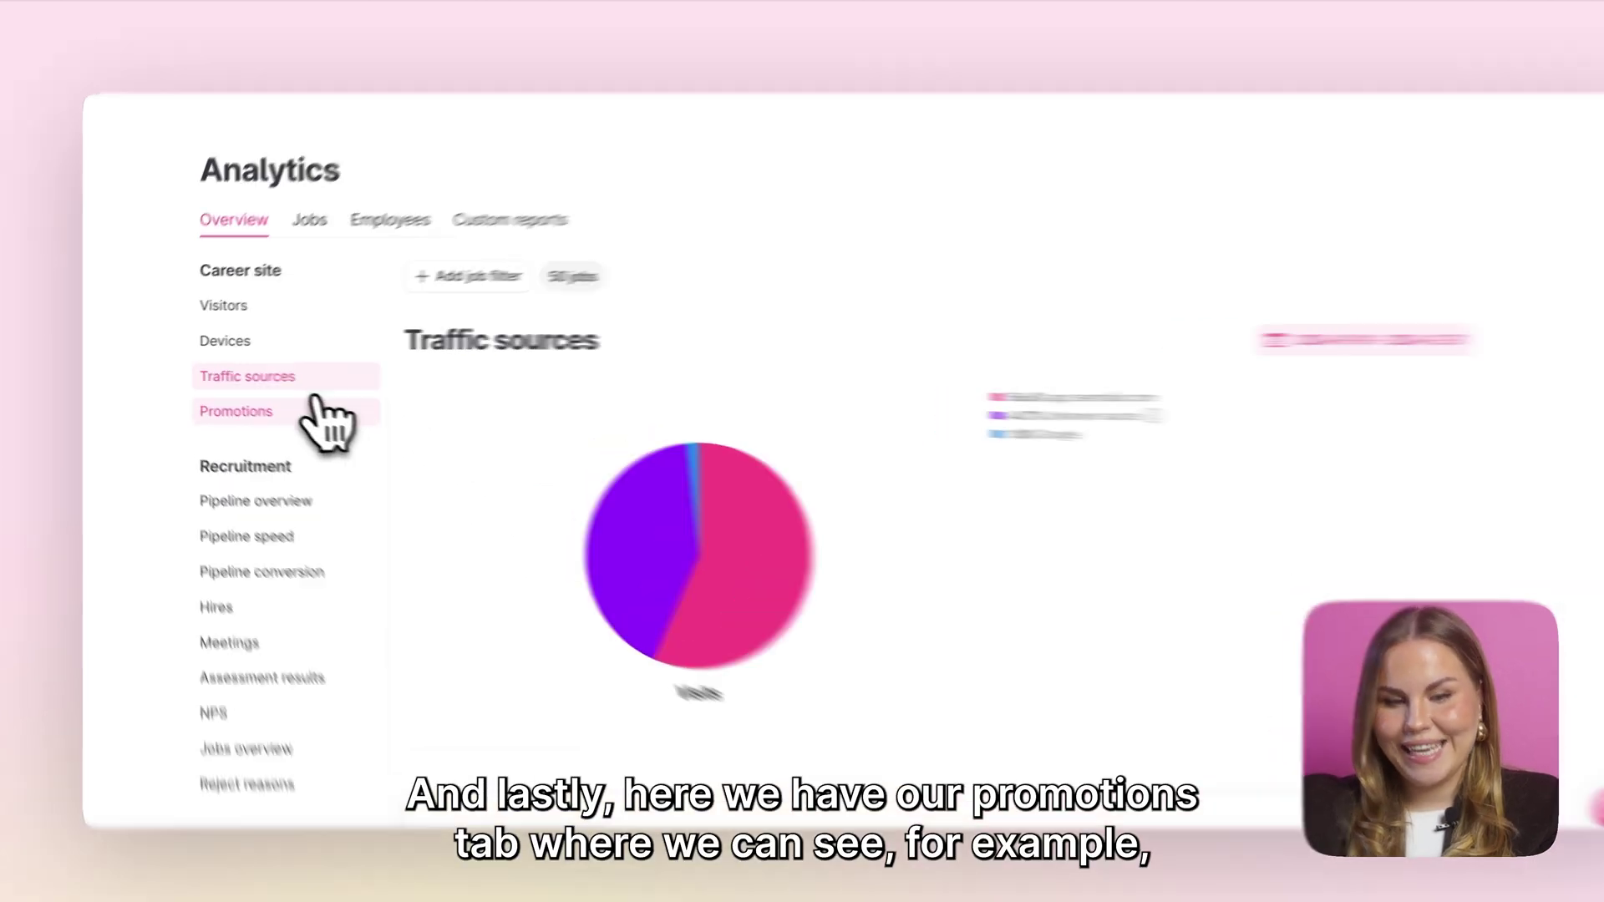
pyautogui.click(318, 407)
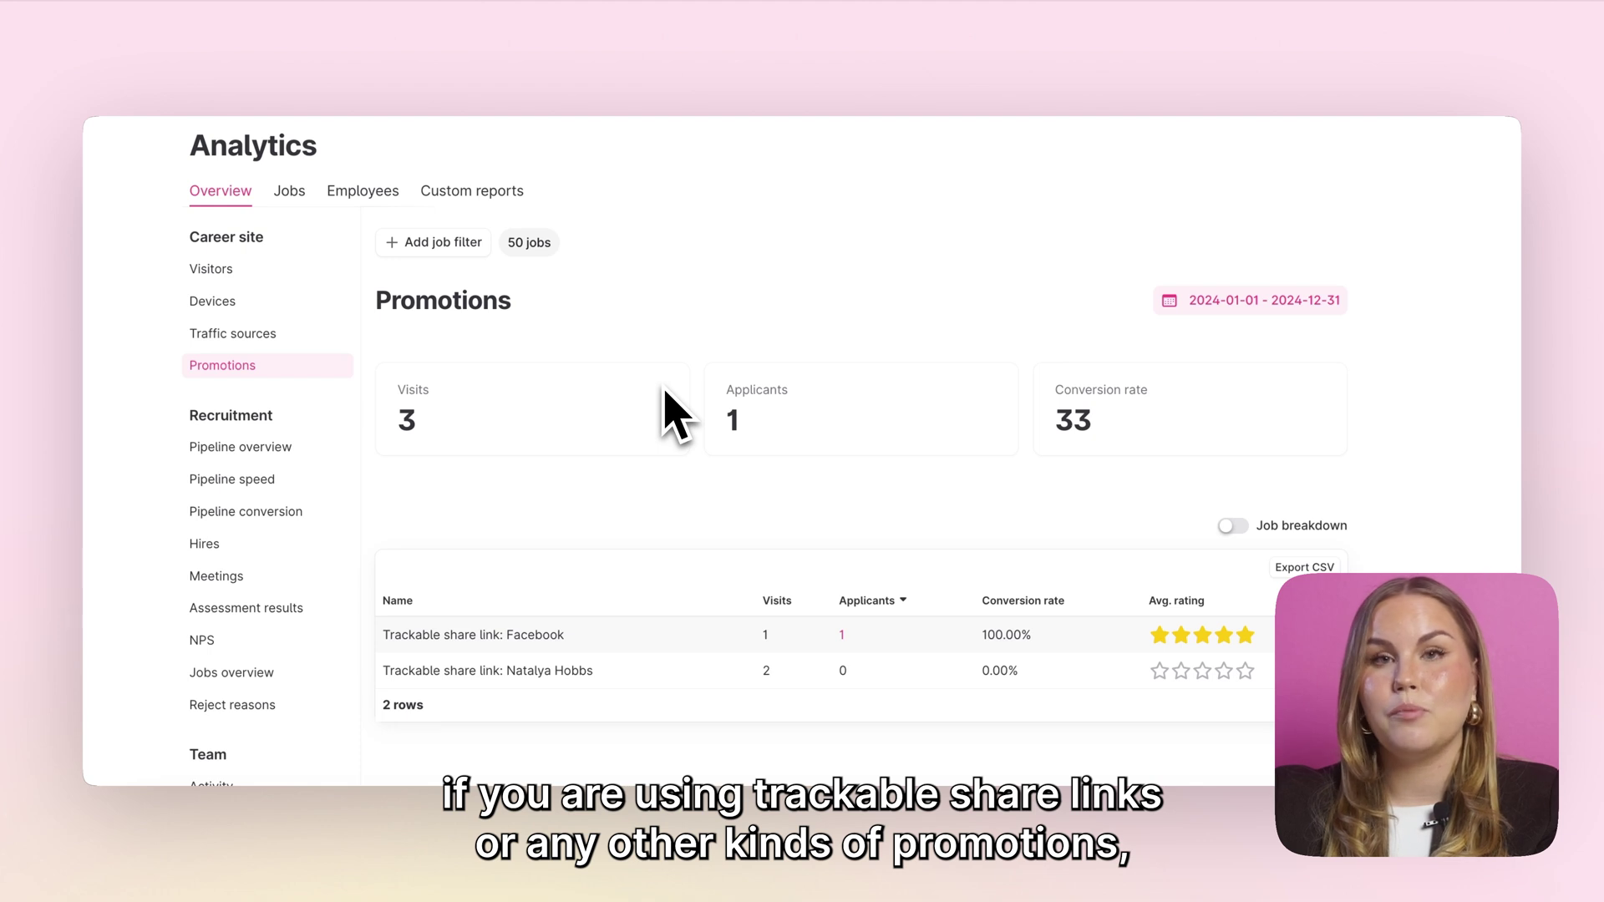
pyautogui.scroll(-1, 861, 535)
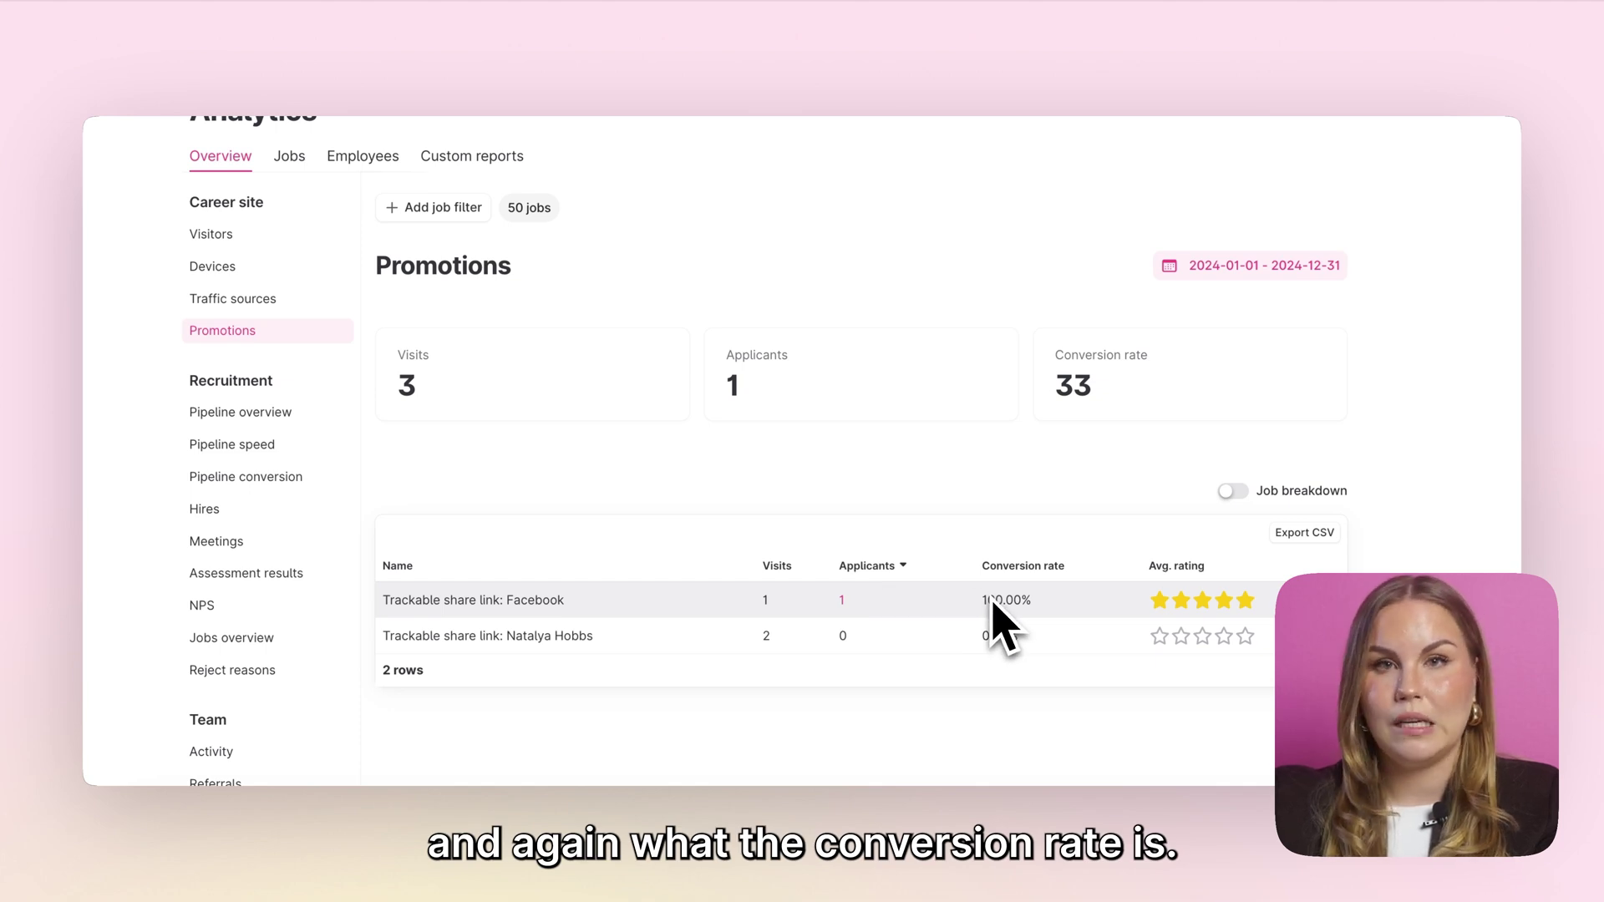
pyautogui.scroll(3, 790, 359)
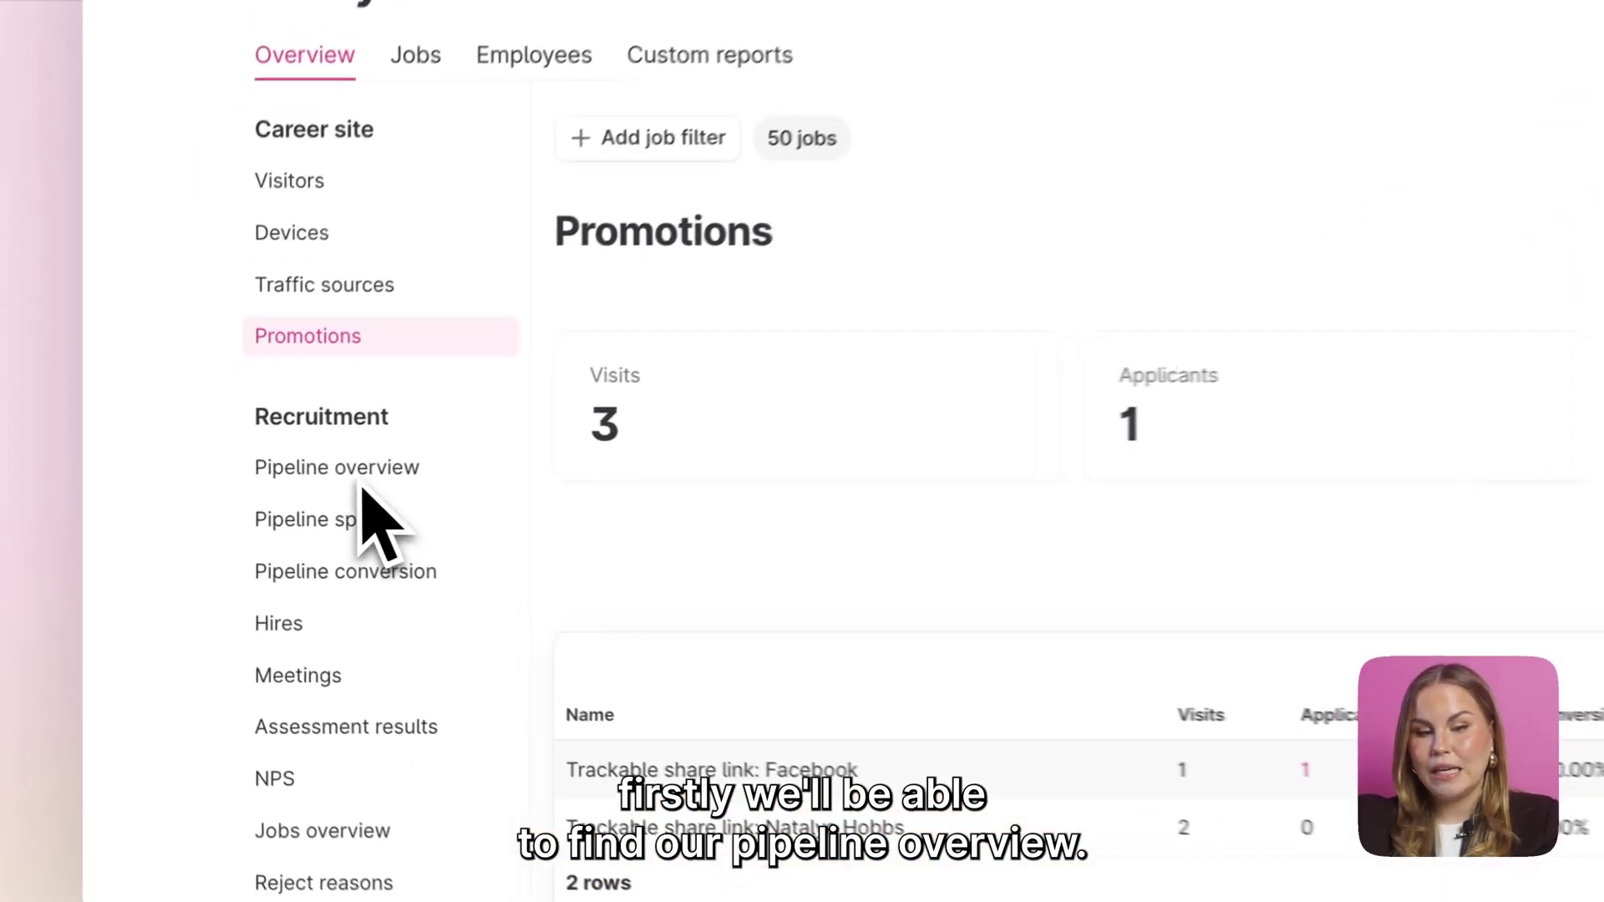
# Open the recruitment Pipeline overview report and inspect the chart's candidate numbers for the different stages
pyautogui.click(314, 467)
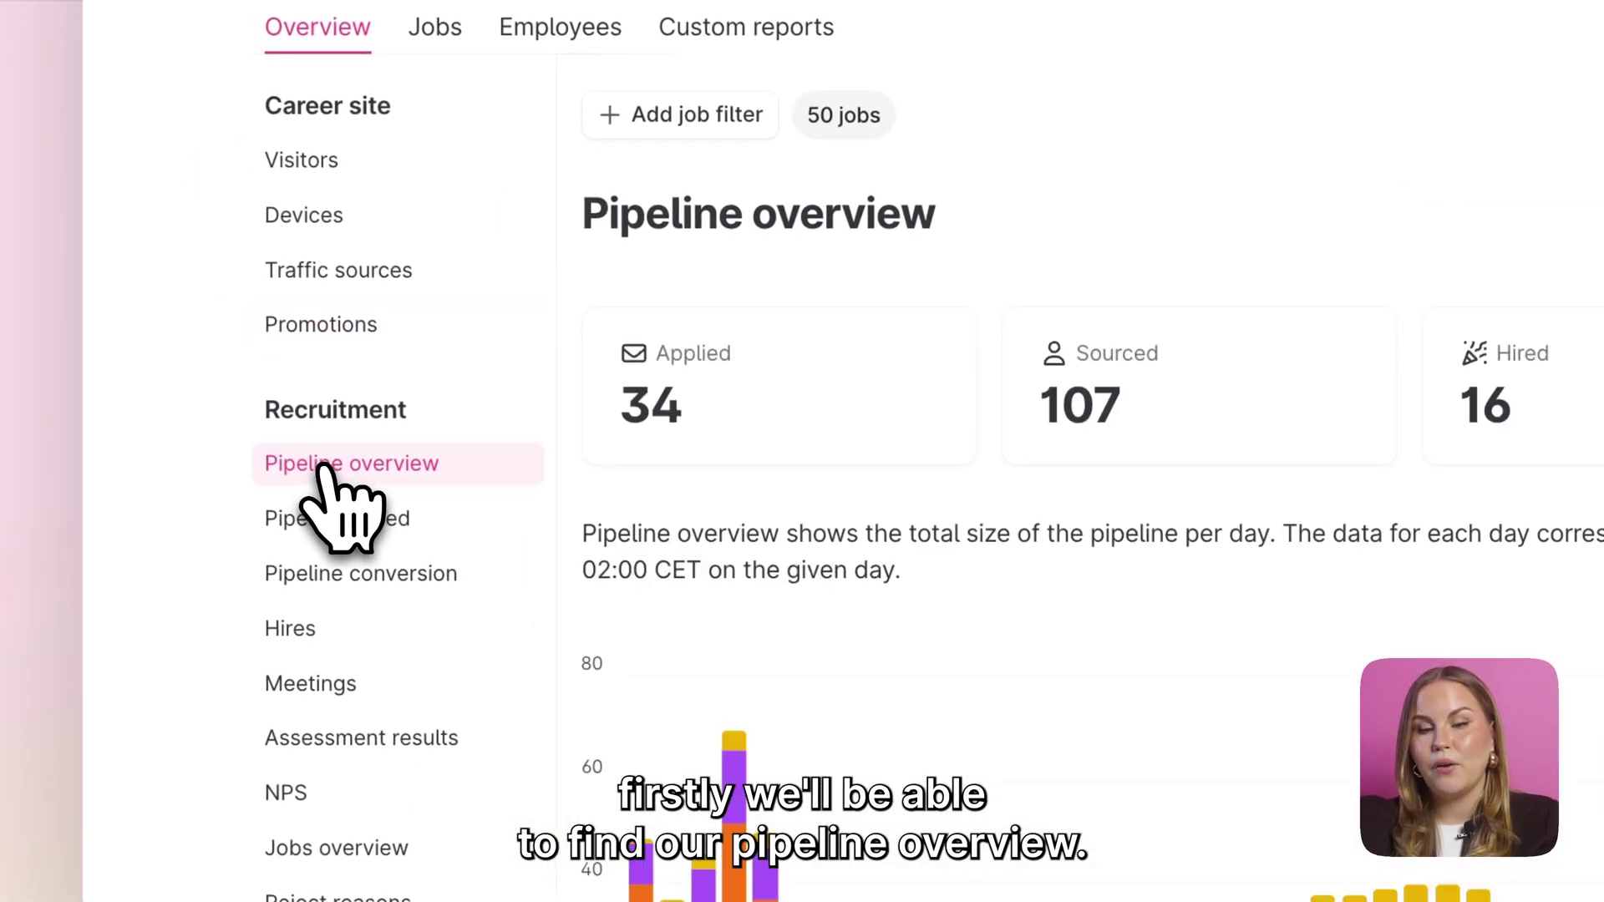
pyautogui.scroll(-3, 426, 573)
pyautogui.moveTo(417, 555)
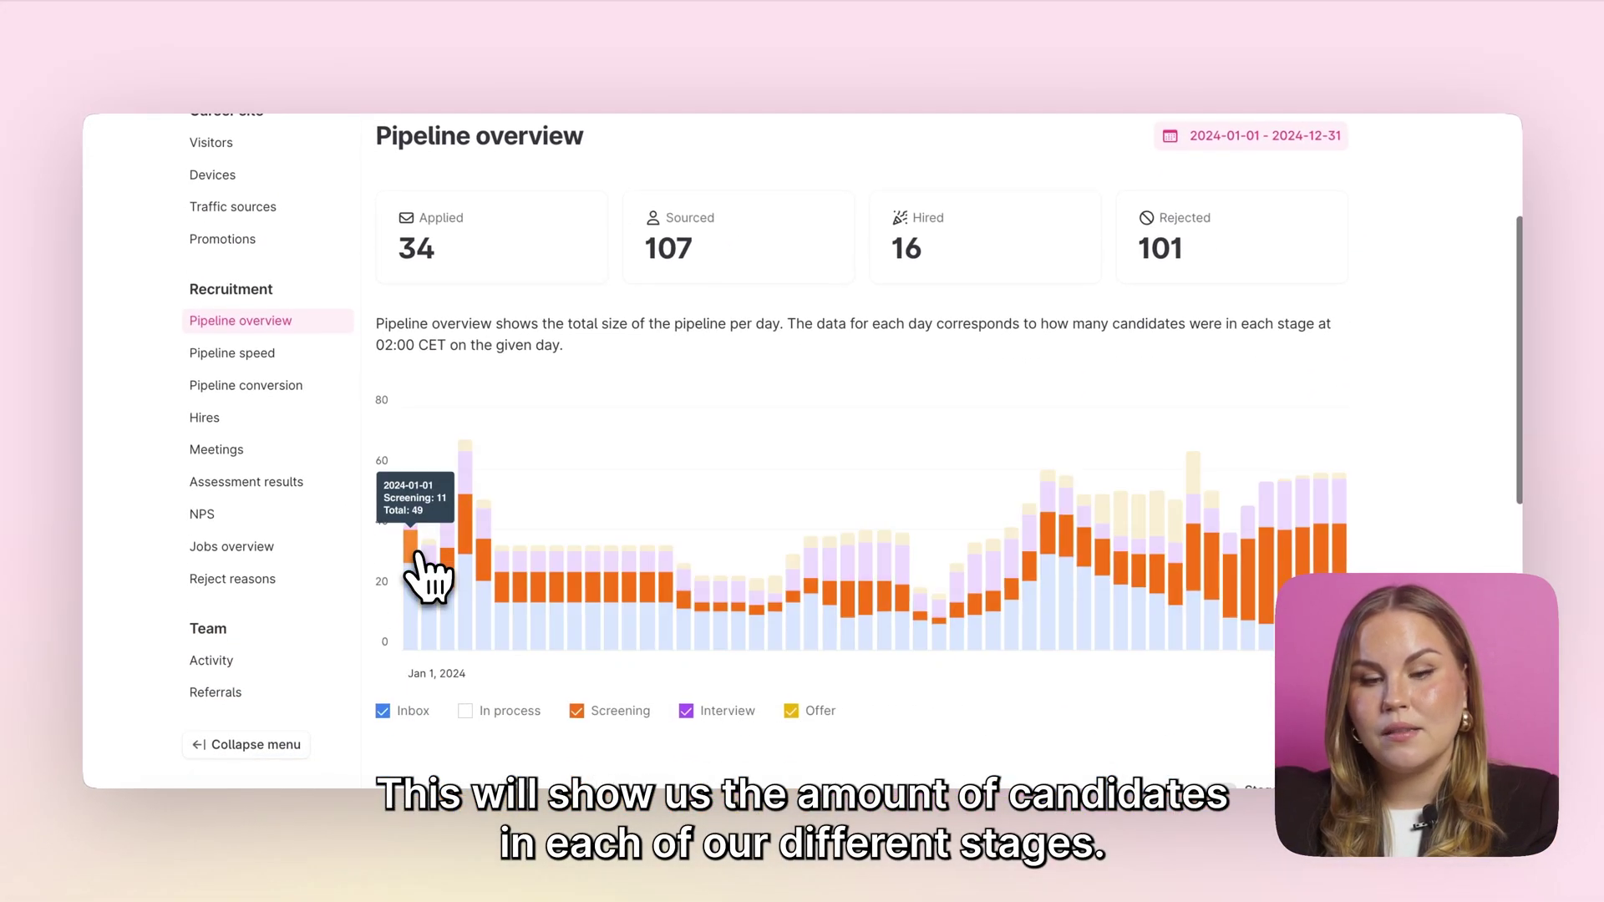
pyautogui.moveTo(435, 602)
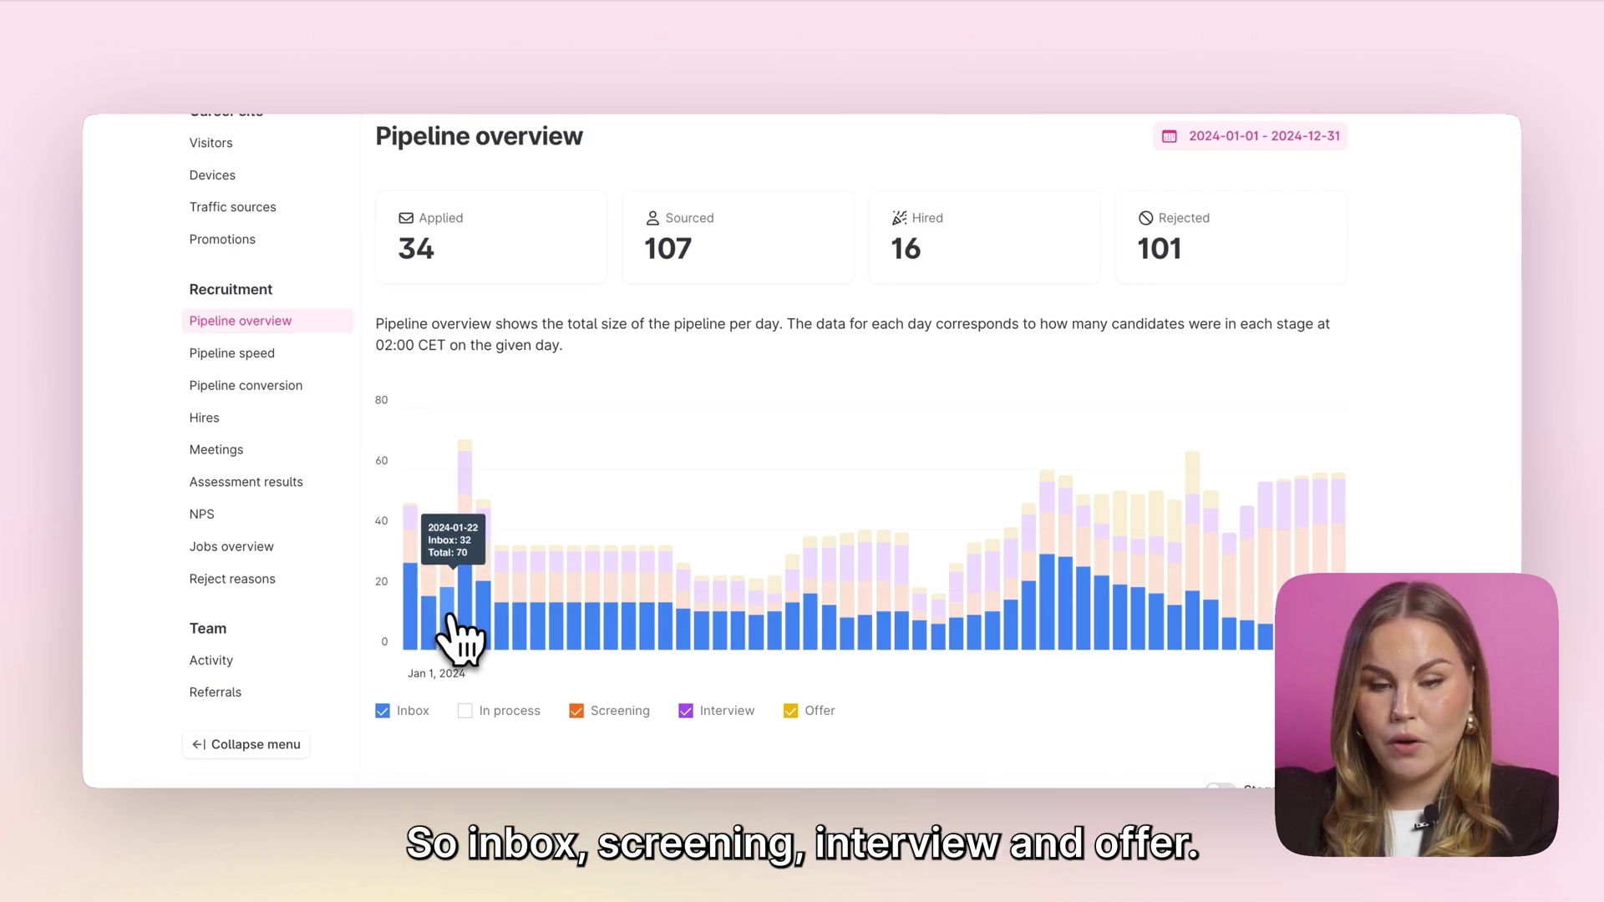
pyautogui.moveTo(538, 567)
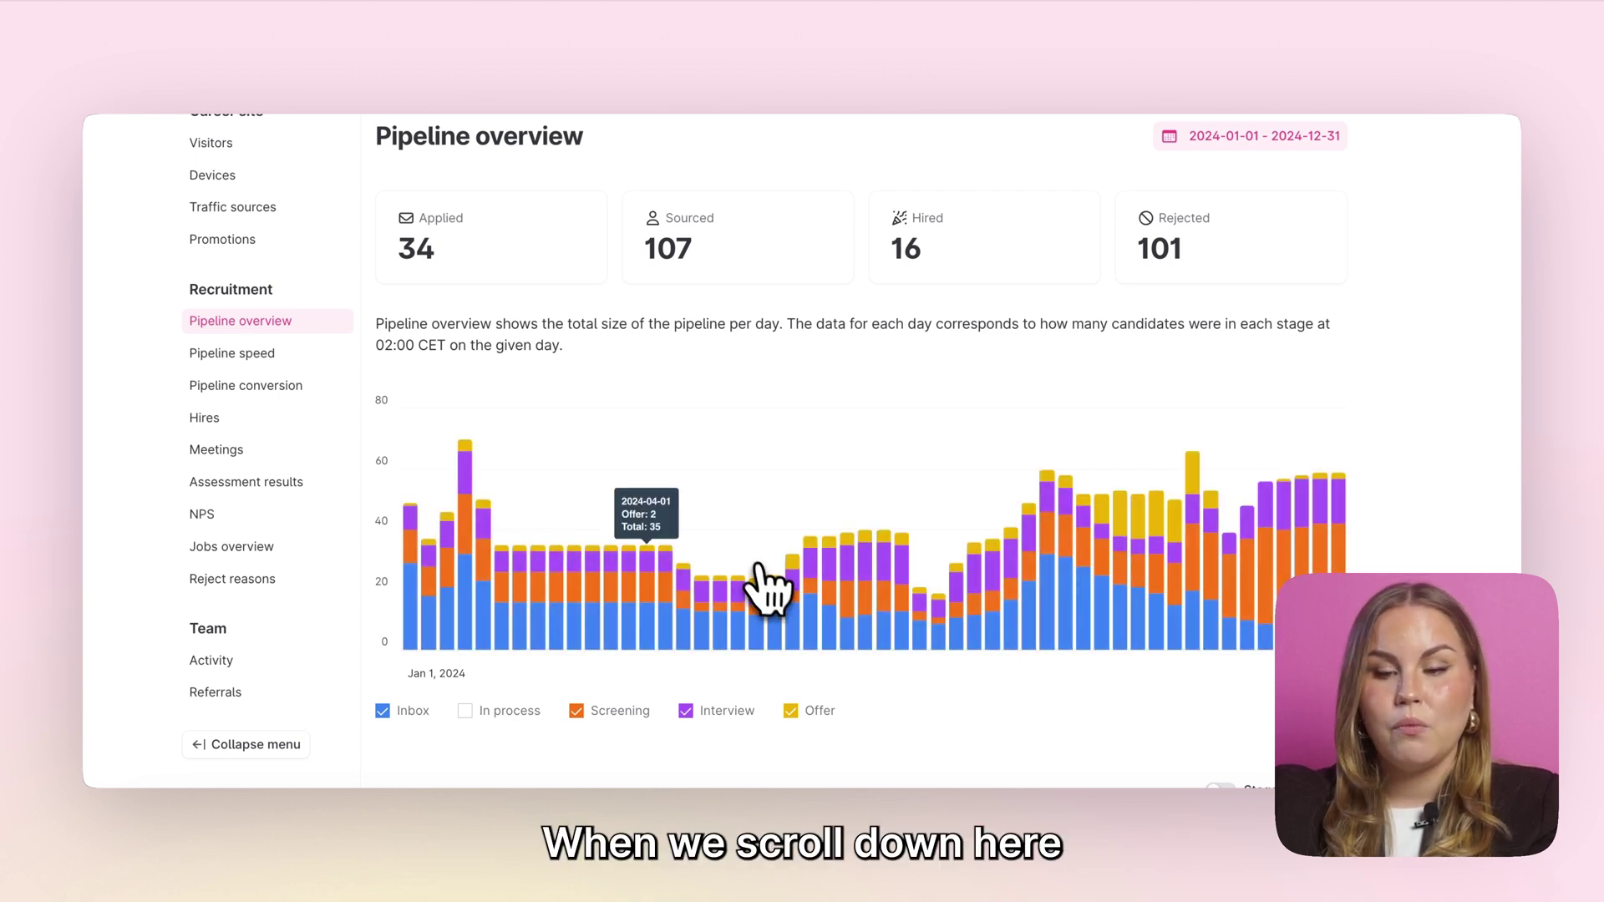
# Turn on the stage breakdown for the Pipeline overview table and view its individual stages with their stage types
pyautogui.scroll(-5, 759, 568)
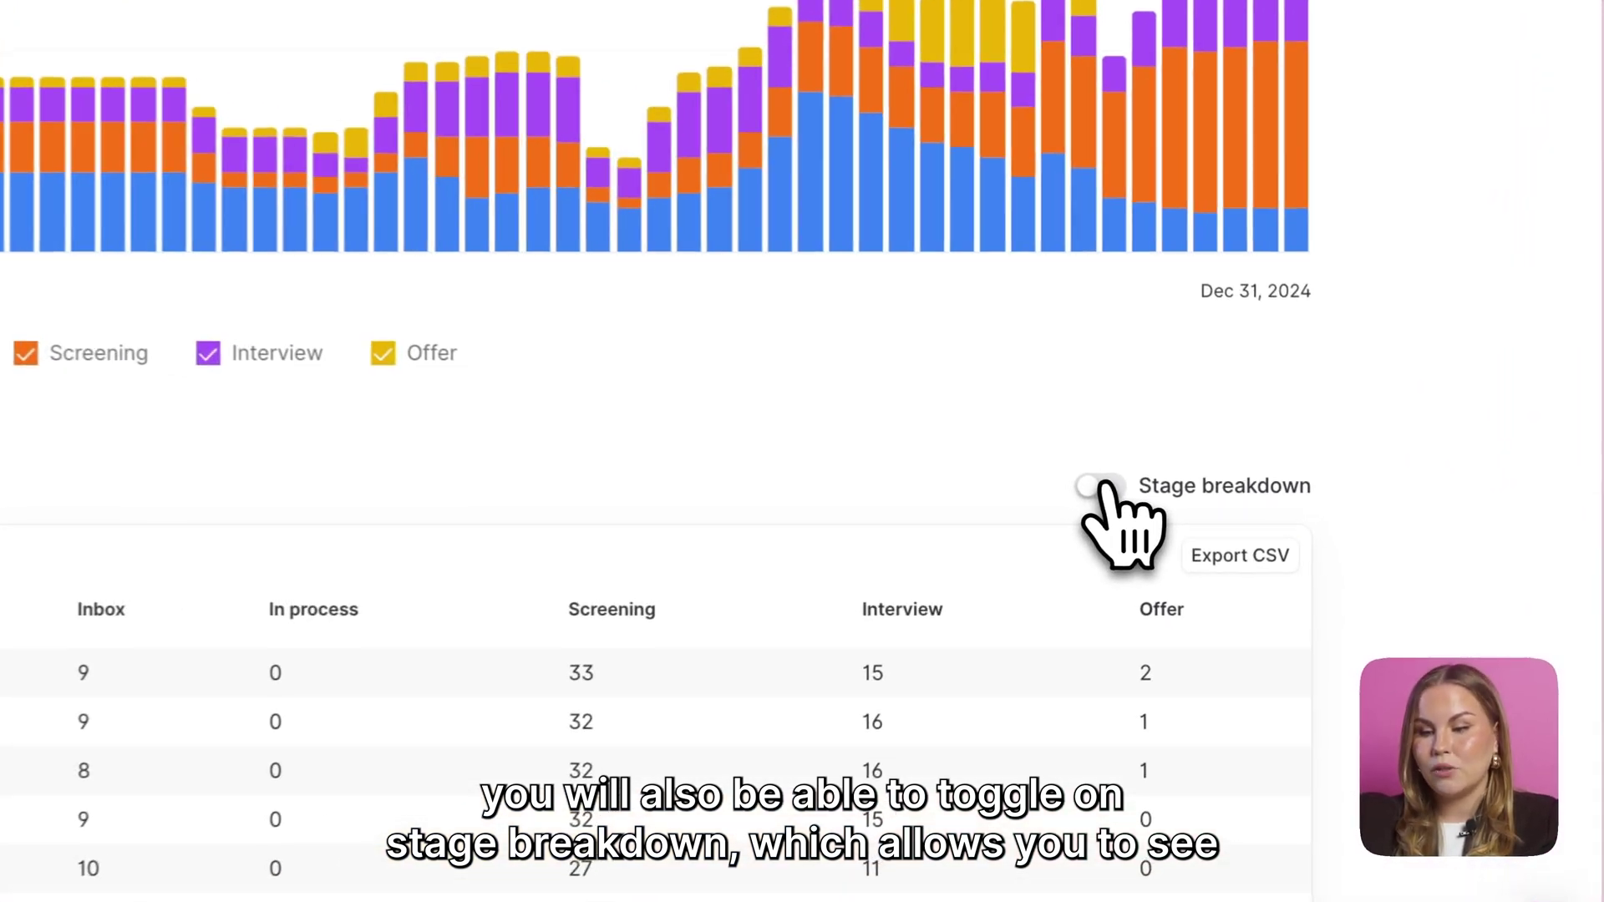
pyautogui.click(1218, 496)
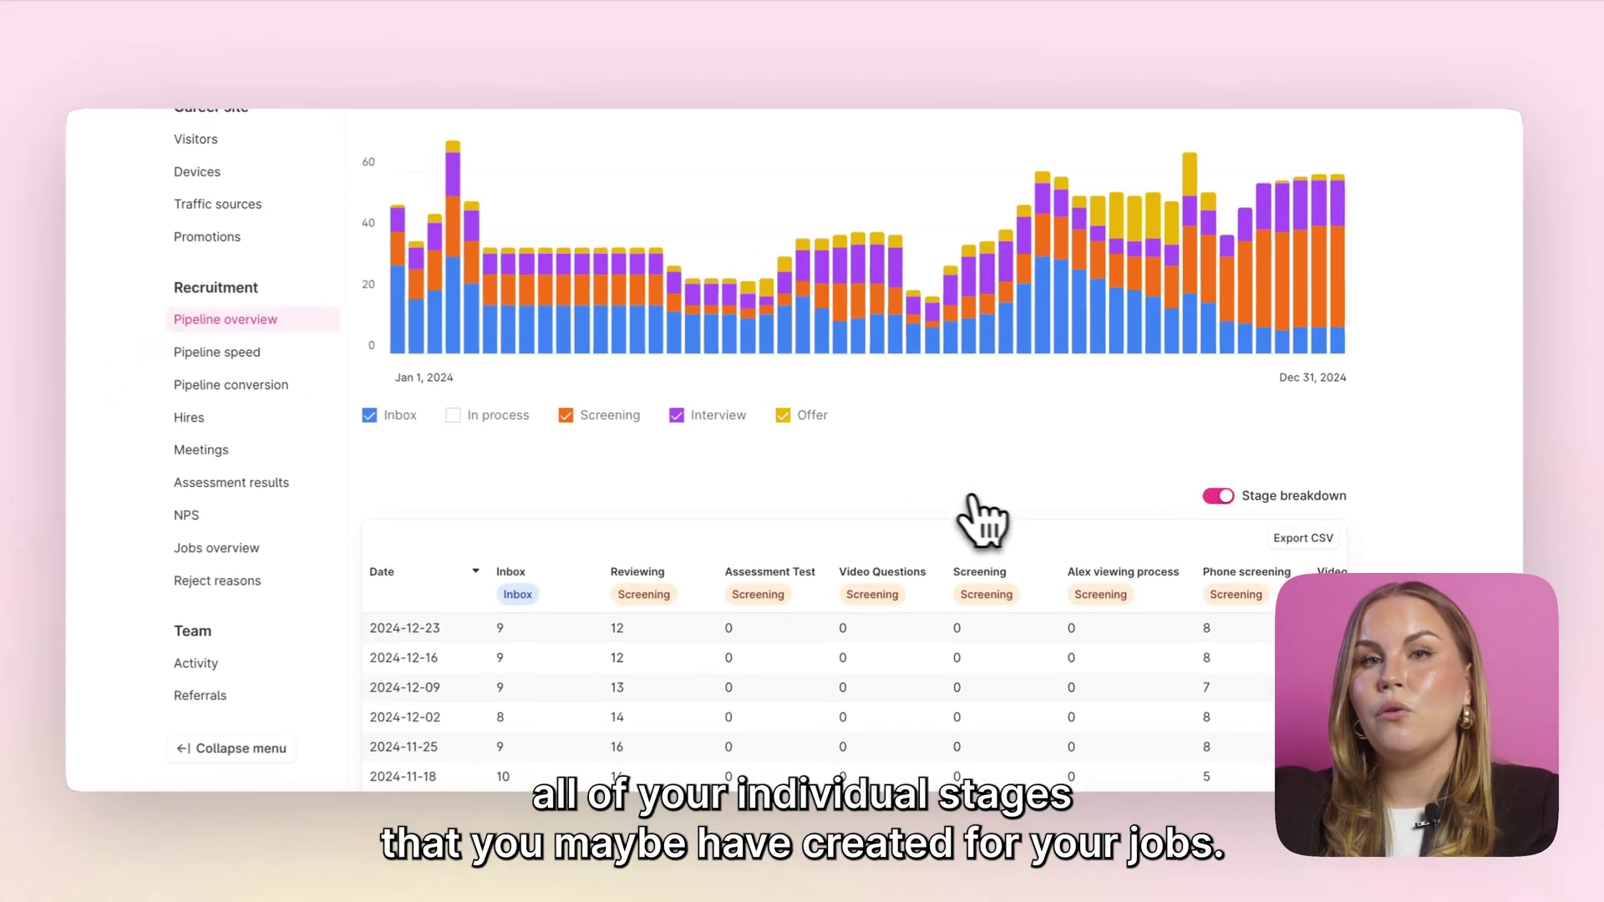
pyautogui.scroll(-1, 870, 530)
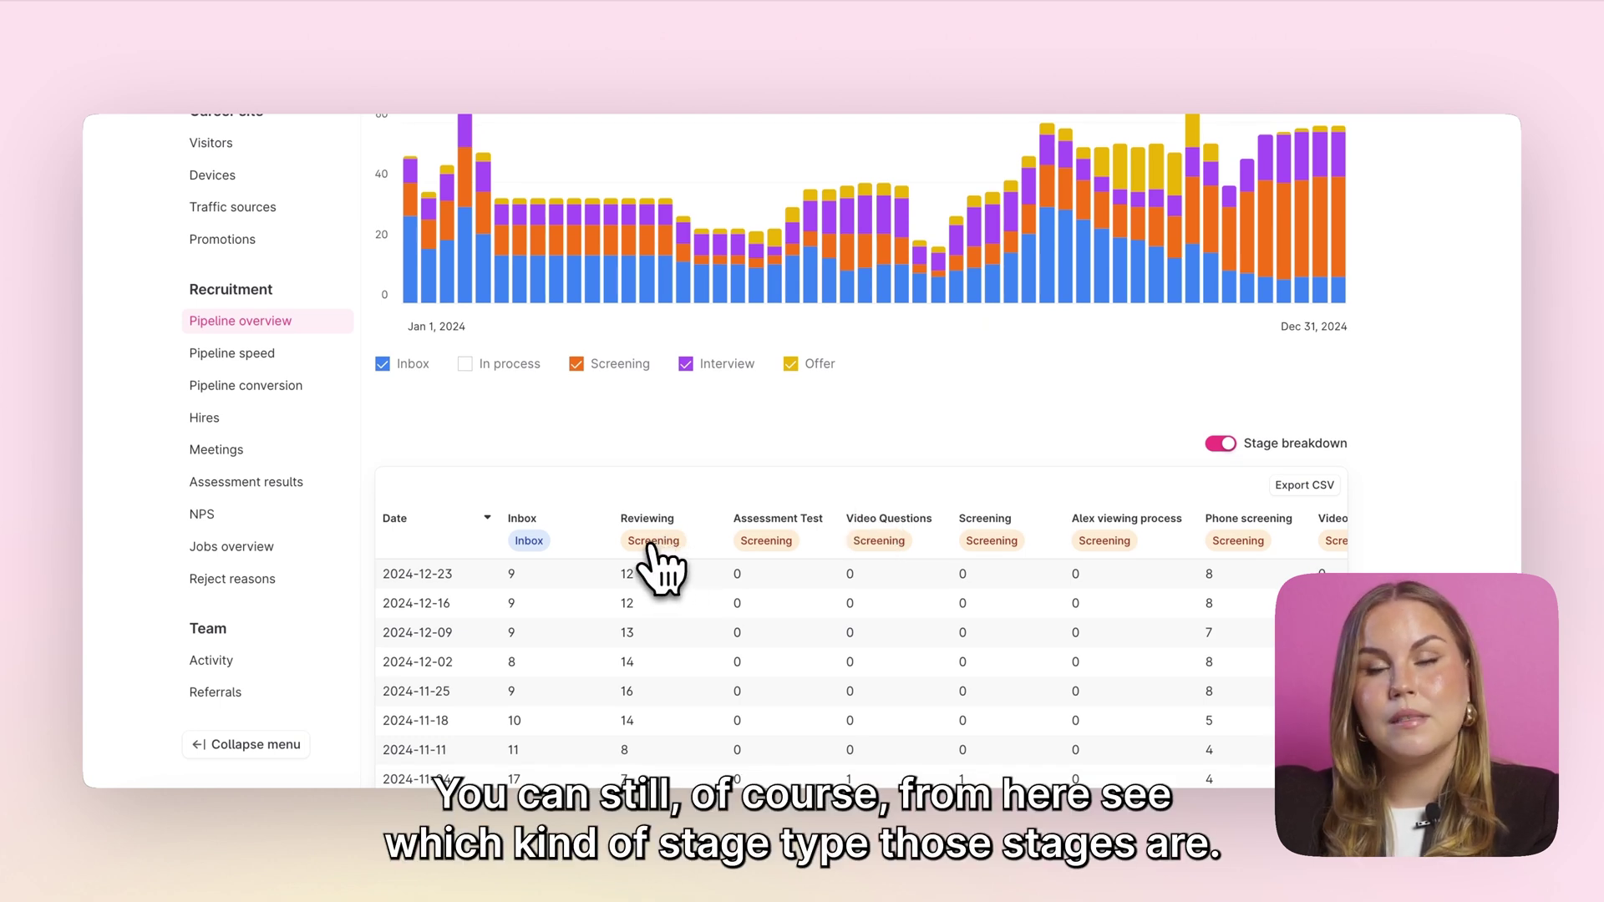
# View the remaining stage types in the Pipeline overview table, and review average, minimum and maximum stage times in the Pipeline speed report
pyautogui.hscroll(5, 823, 567)
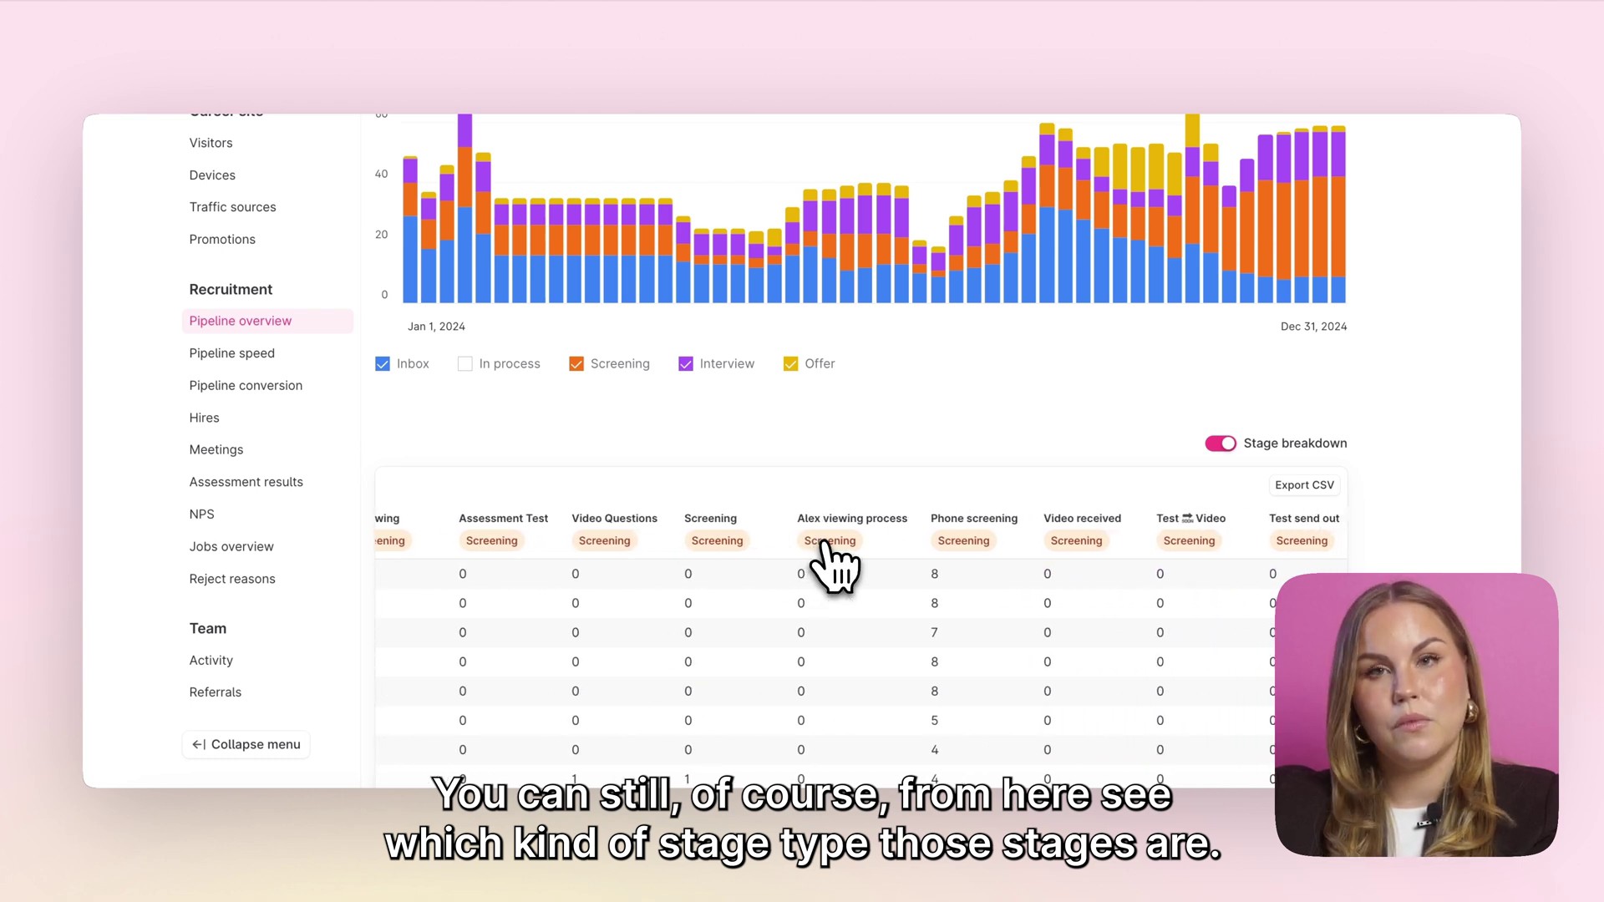
pyautogui.hscroll(2, 832, 567)
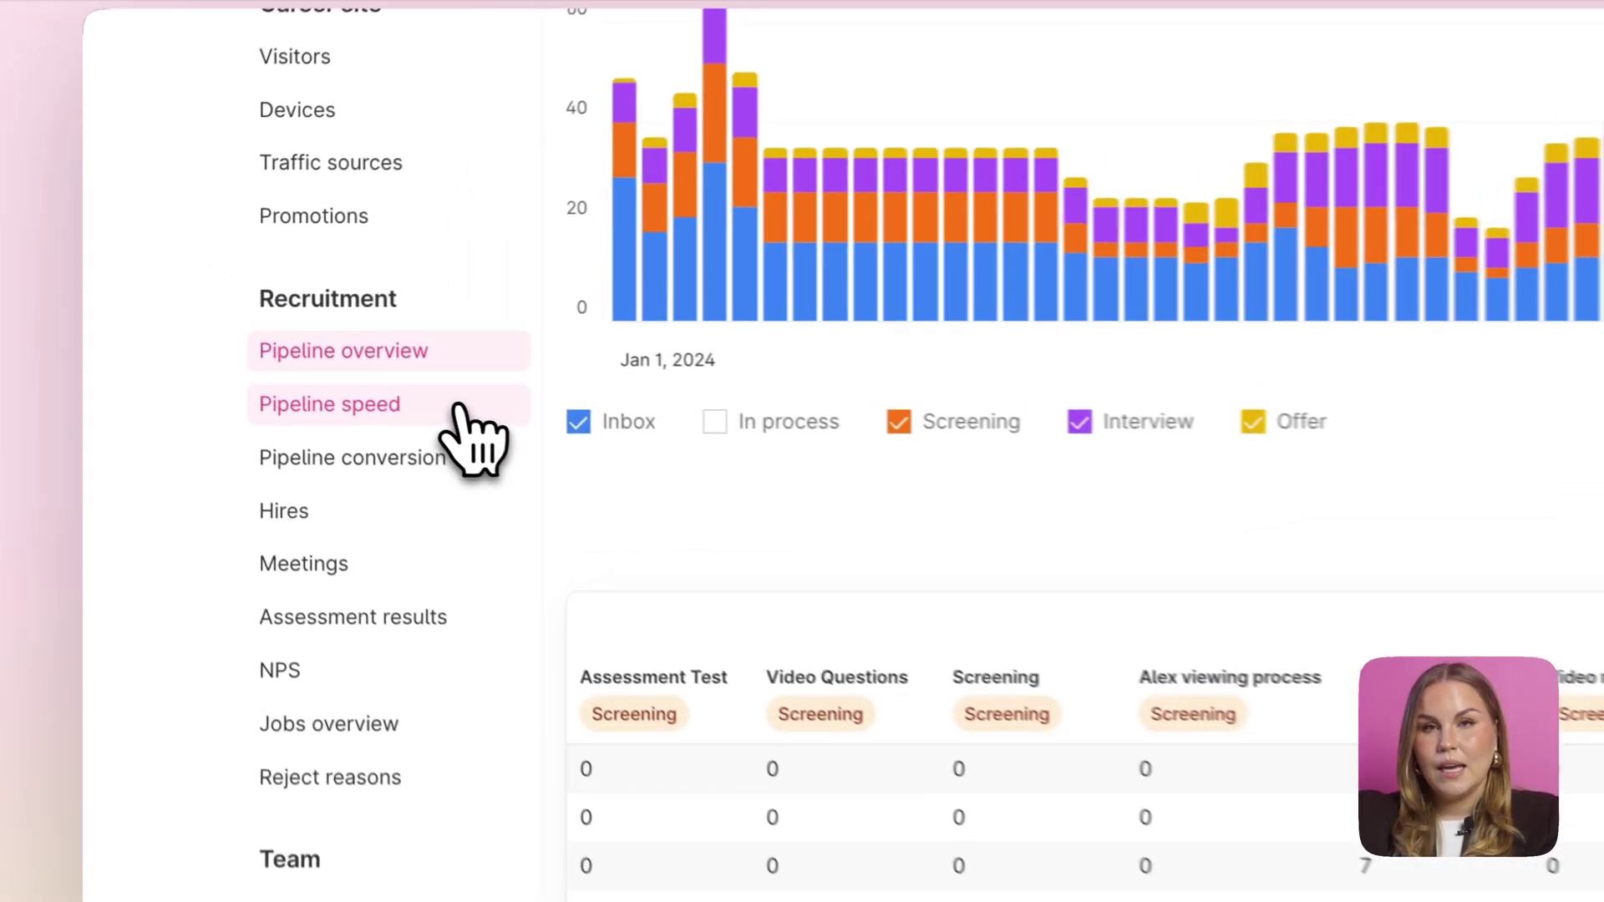
pyautogui.click(460, 408)
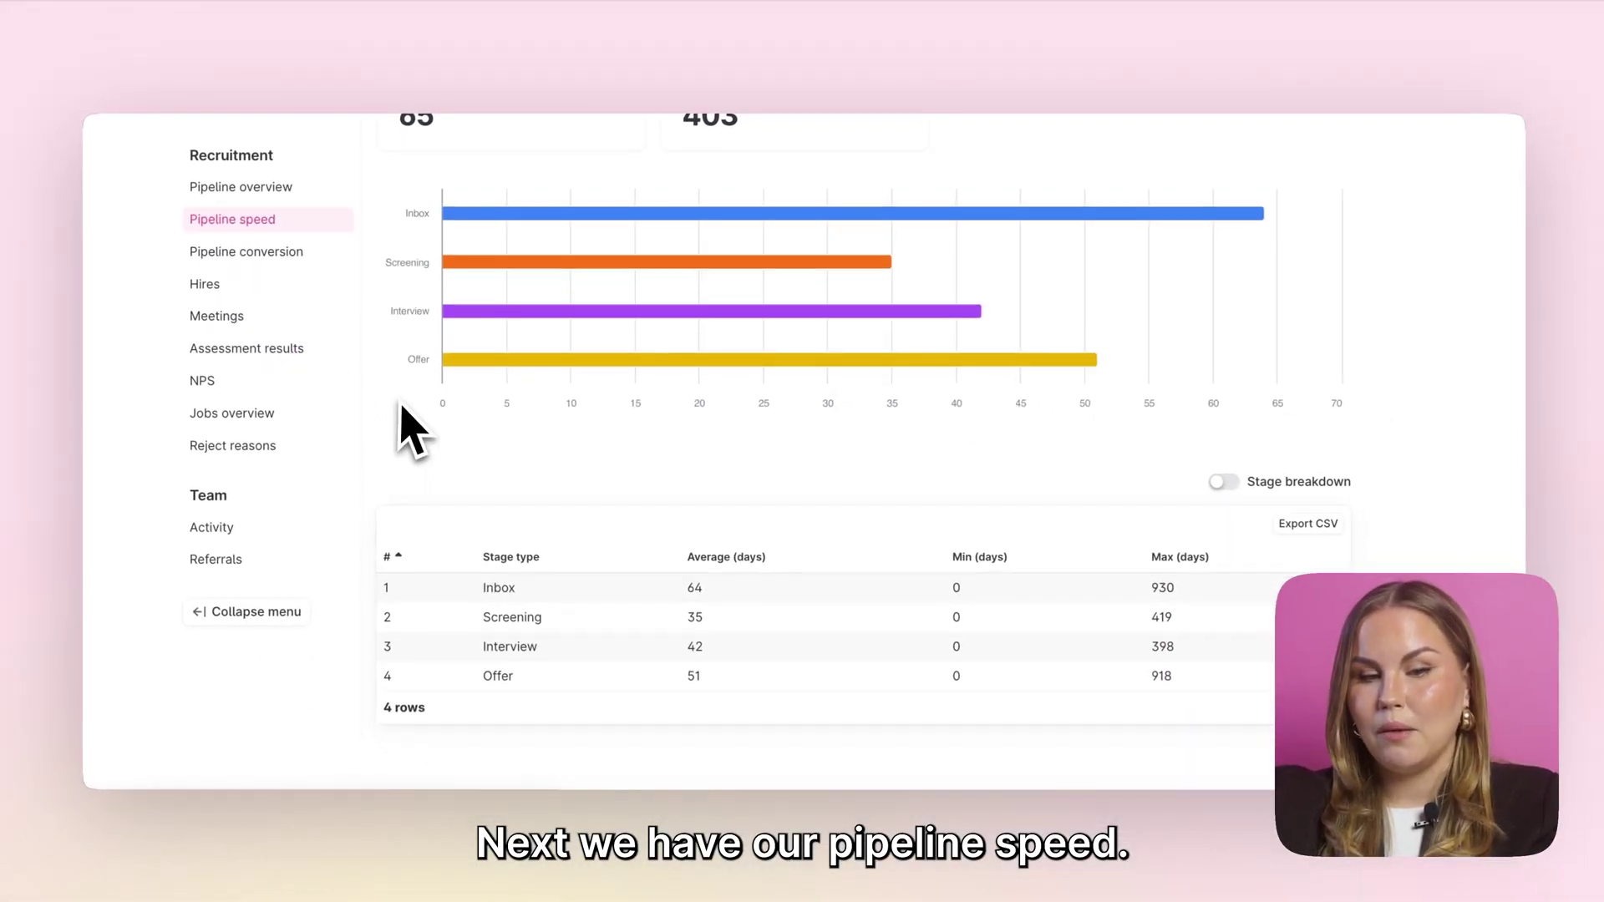
pyautogui.scroll(3, 410, 430)
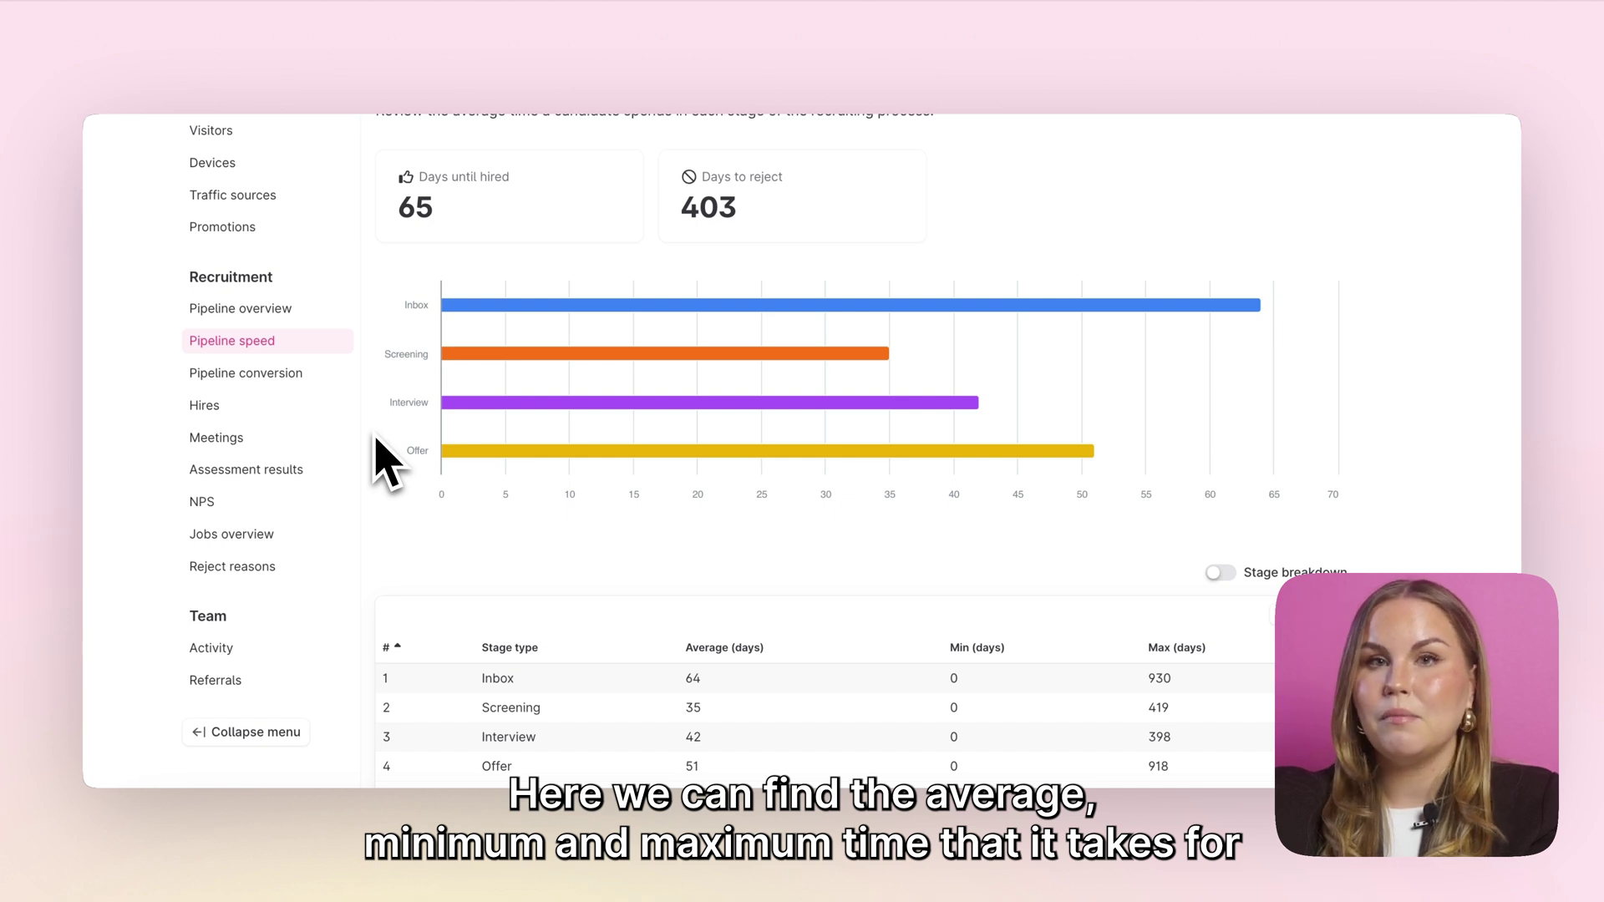
pyautogui.scroll(2, 386, 393)
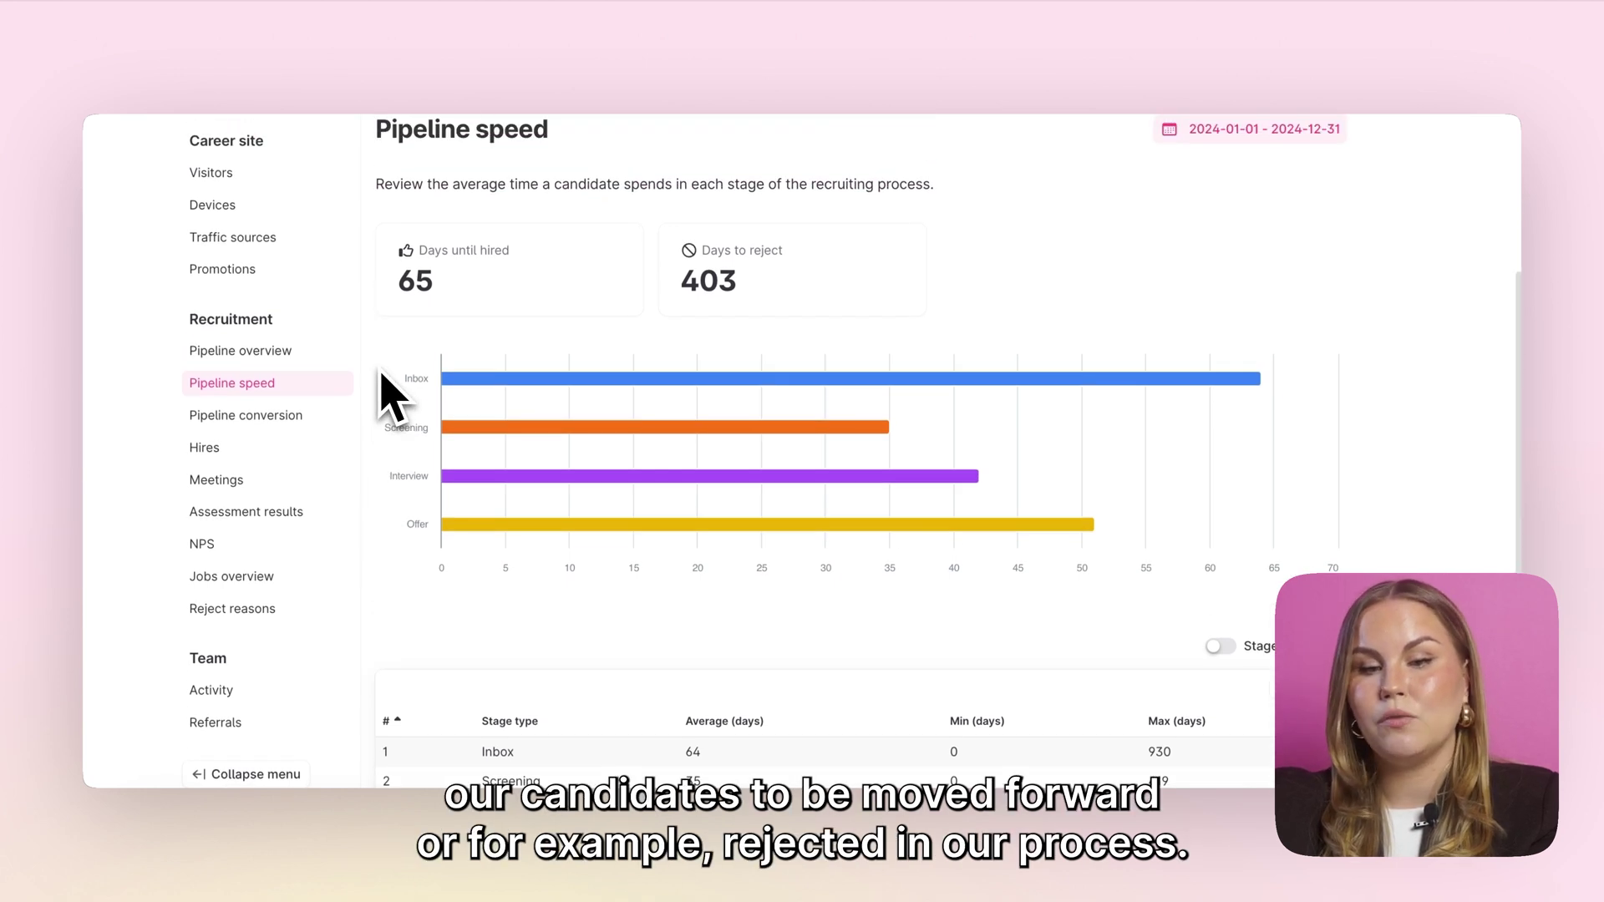
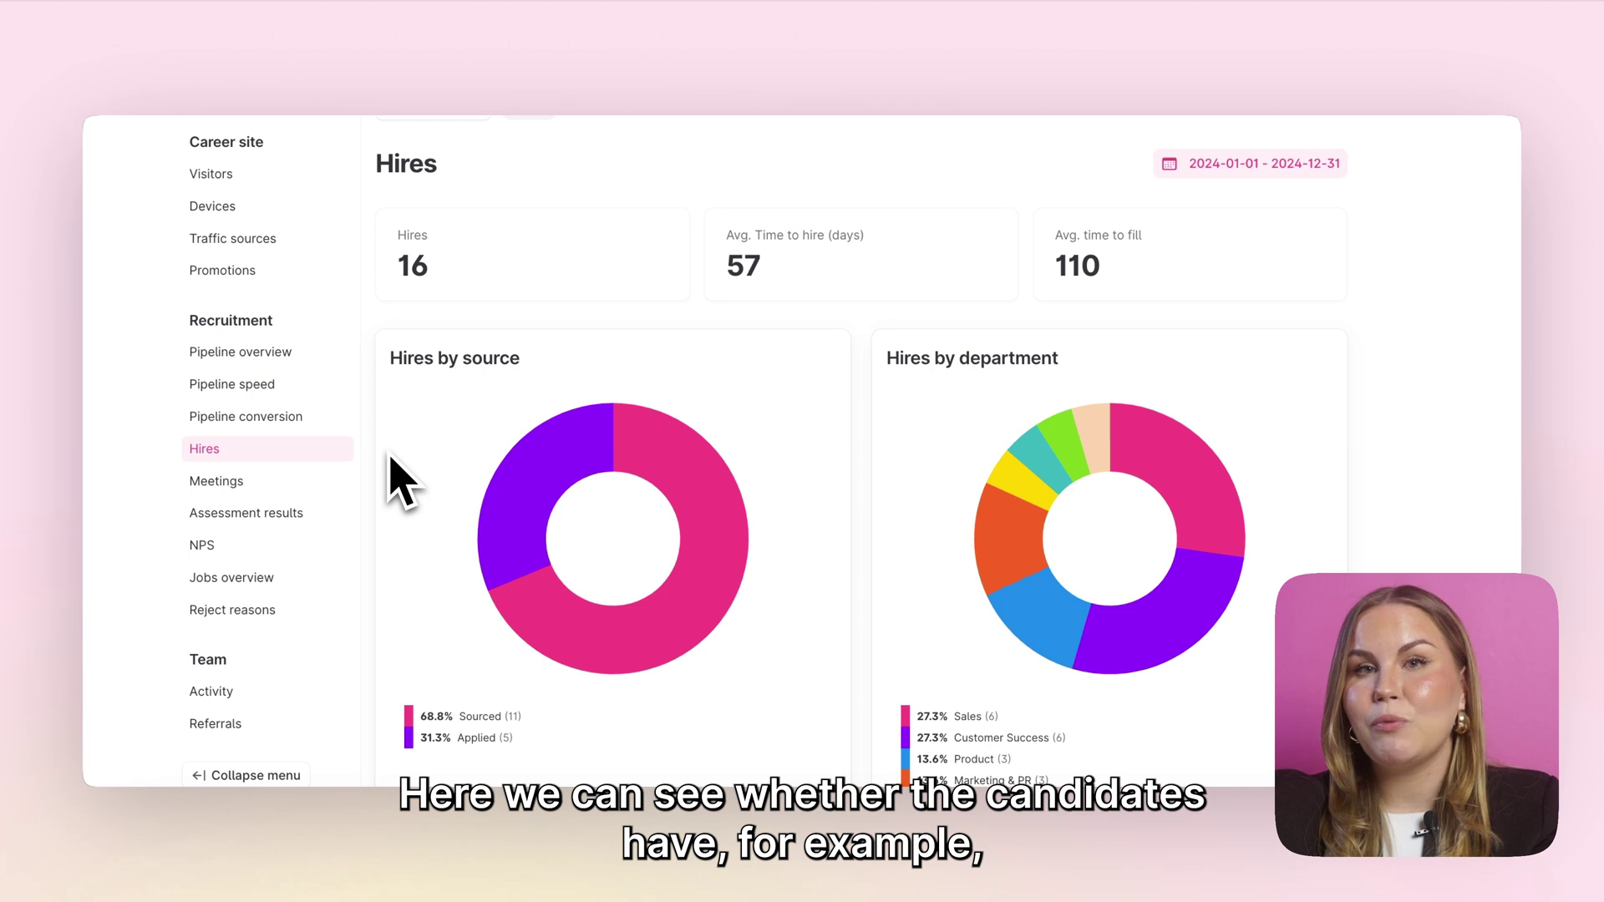
# Inspect applied and sourced hires in the Hires report, break the sourced share down by recruiter, and check hires by department
pyautogui.moveTo(518, 481)
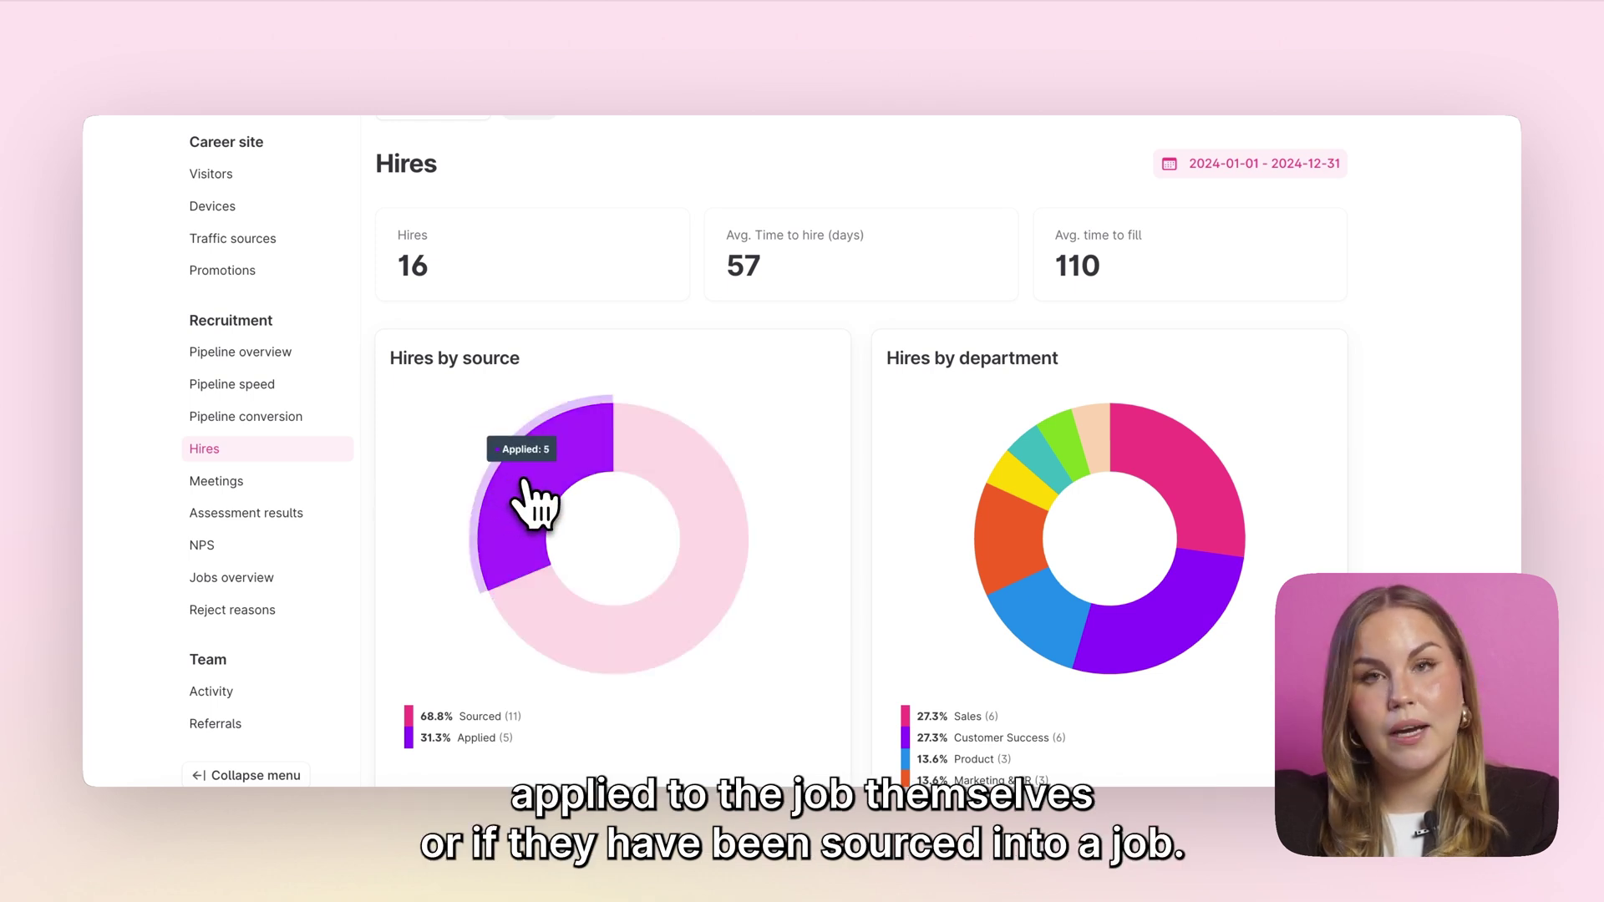
pyautogui.moveTo(655, 480)
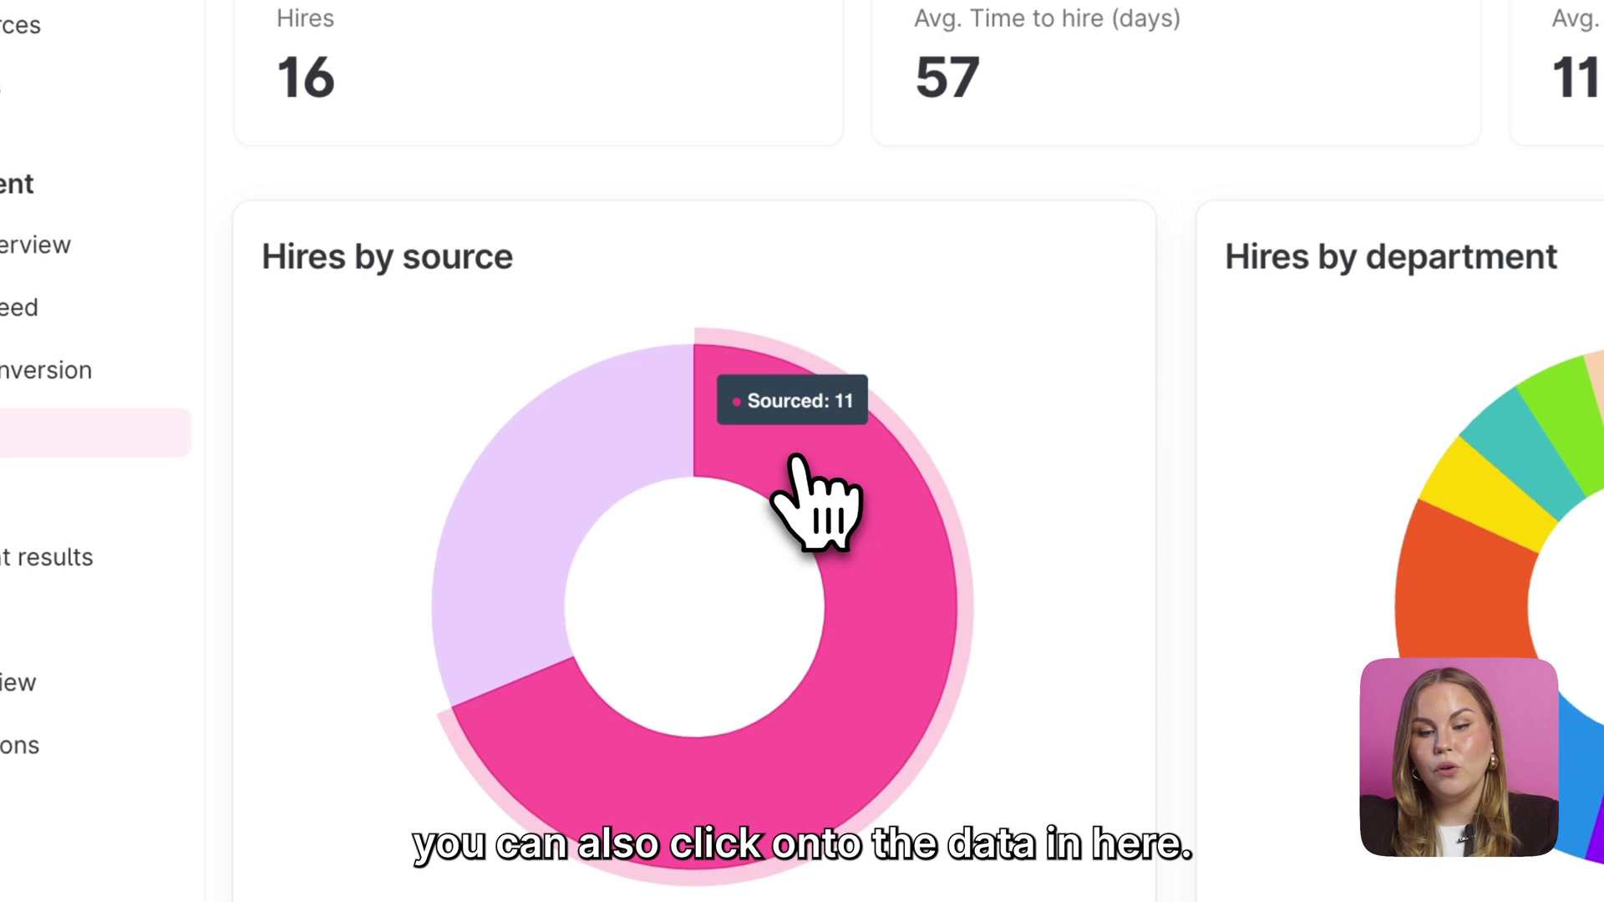
pyautogui.click(666, 462)
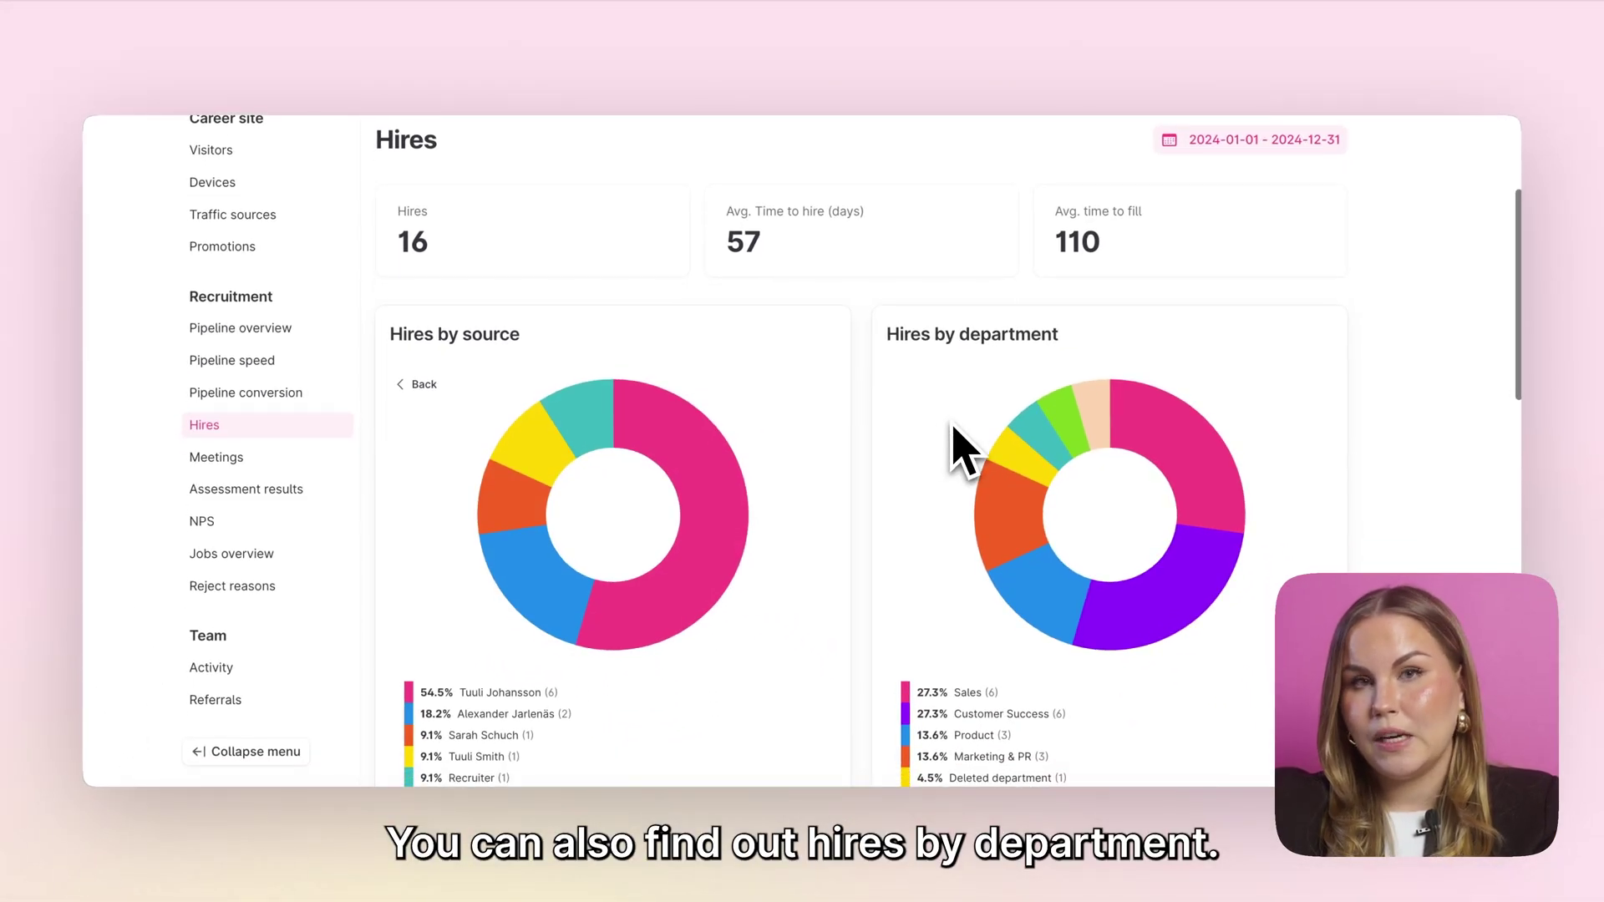
pyautogui.moveTo(1026, 511)
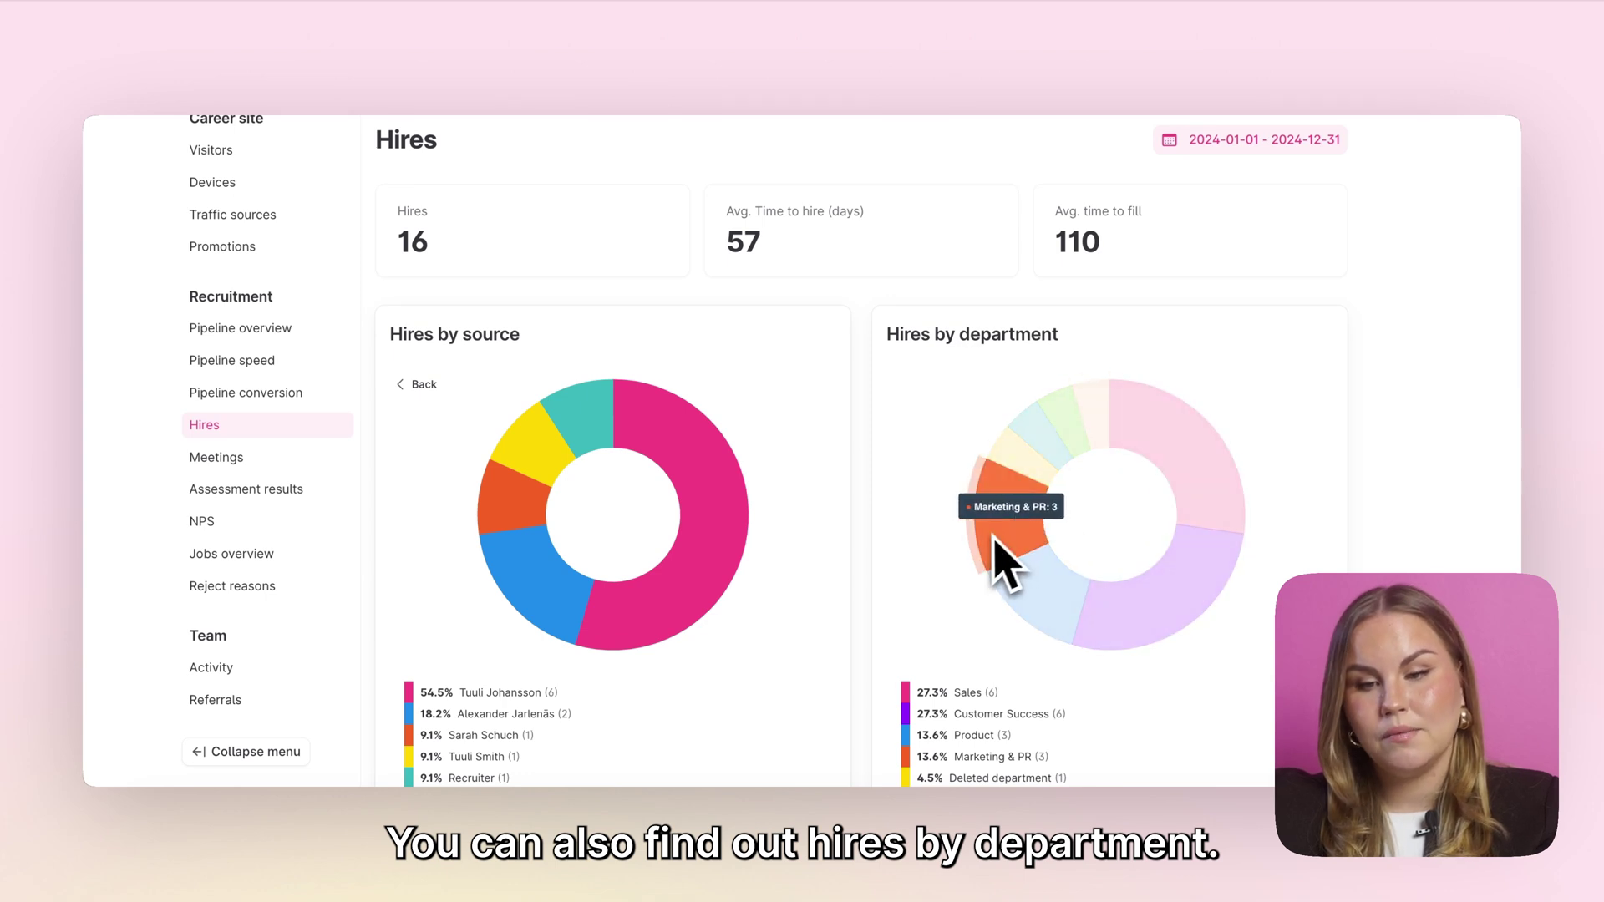
# Review the Time to hire chart and the table of hired candidates in the Hires report
pyautogui.scroll(-5, 939, 627)
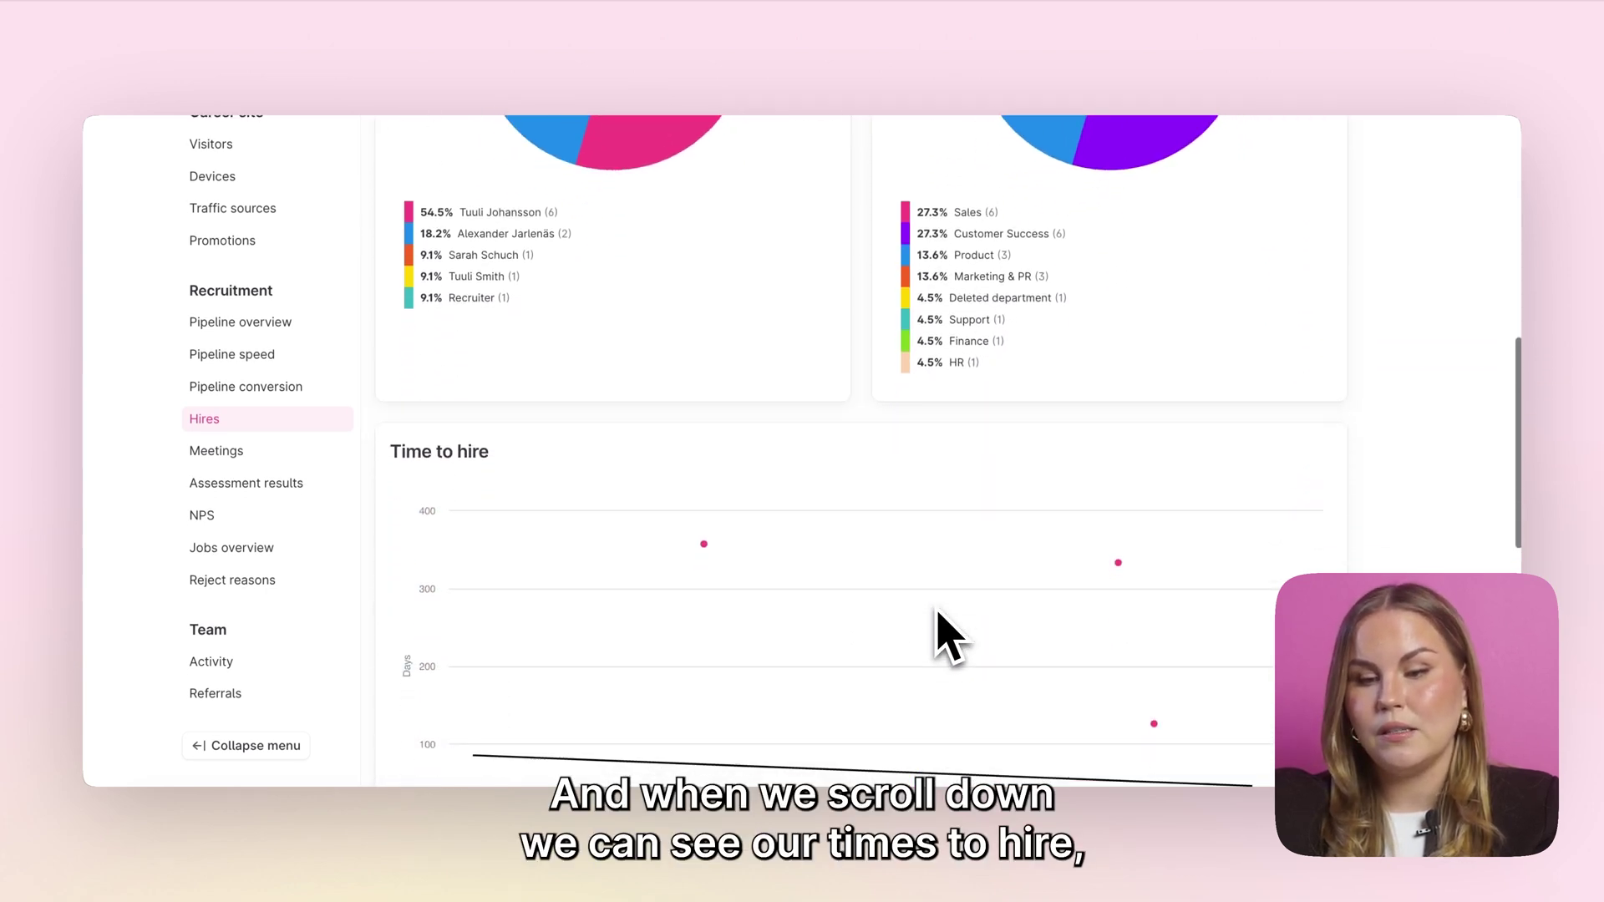
pyautogui.scroll(-3, 938, 614)
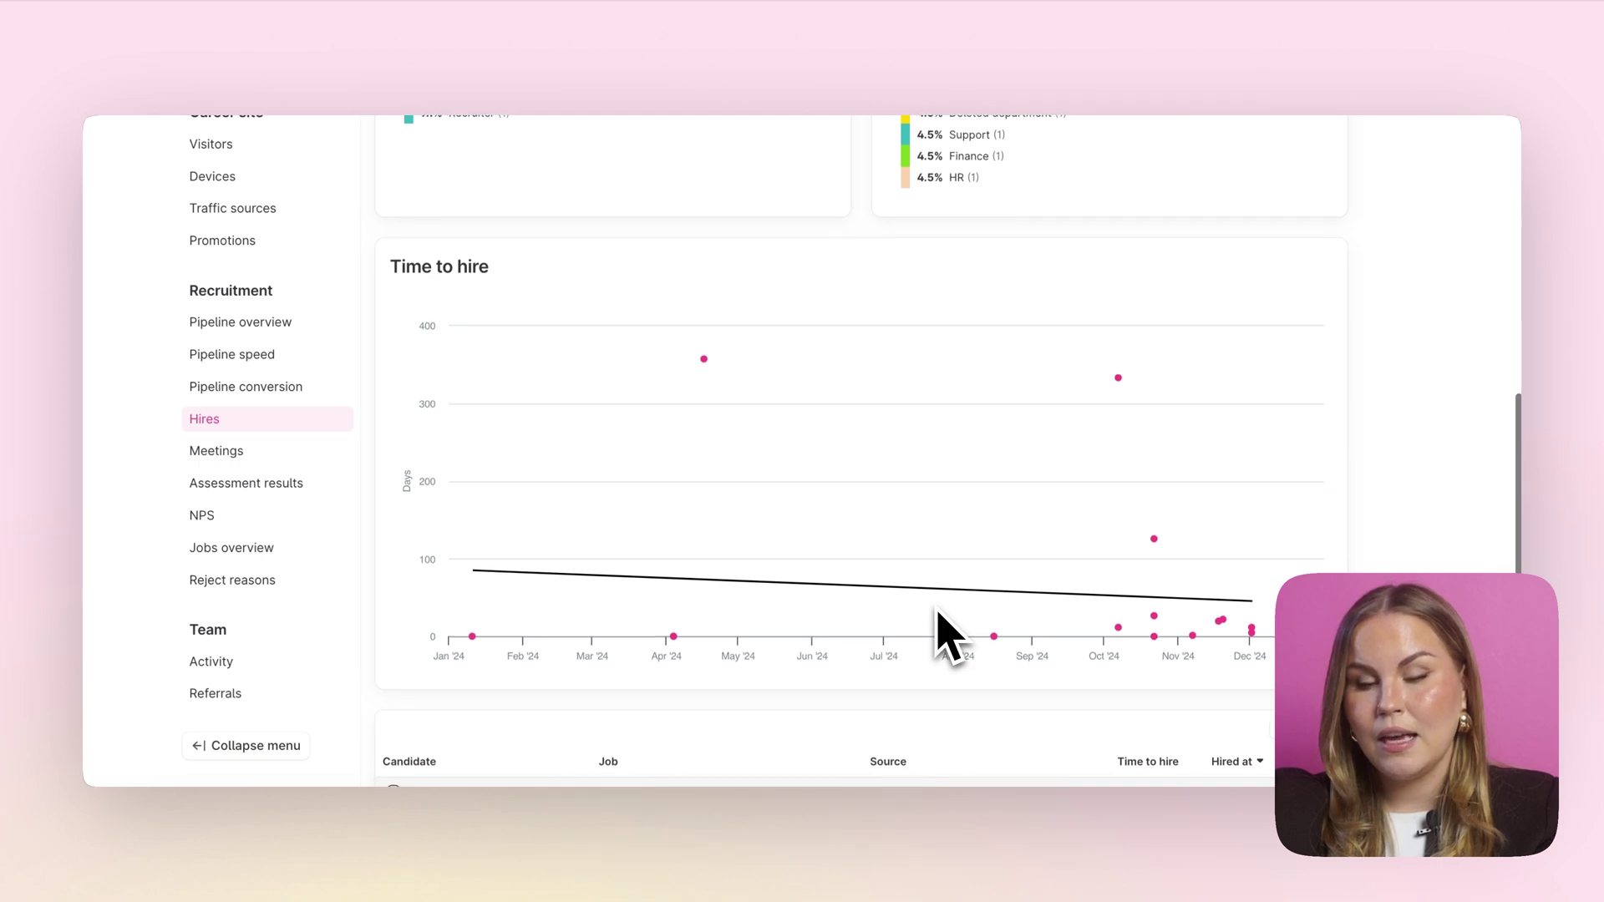
pyautogui.scroll(-6, 938, 614)
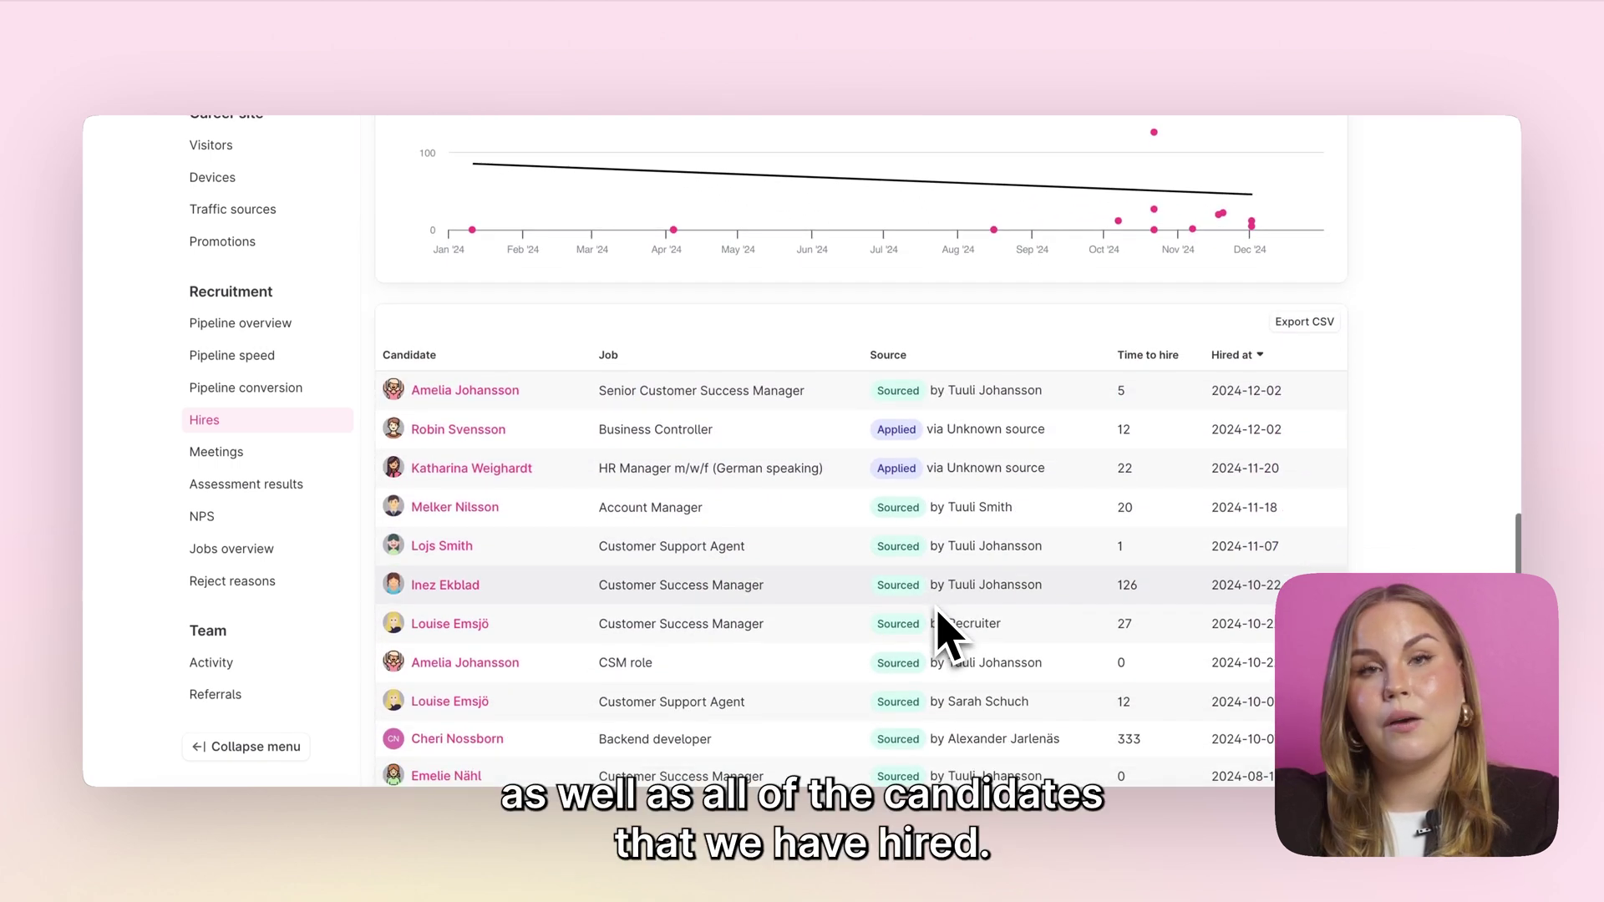
pyautogui.scroll(-1, 938, 626)
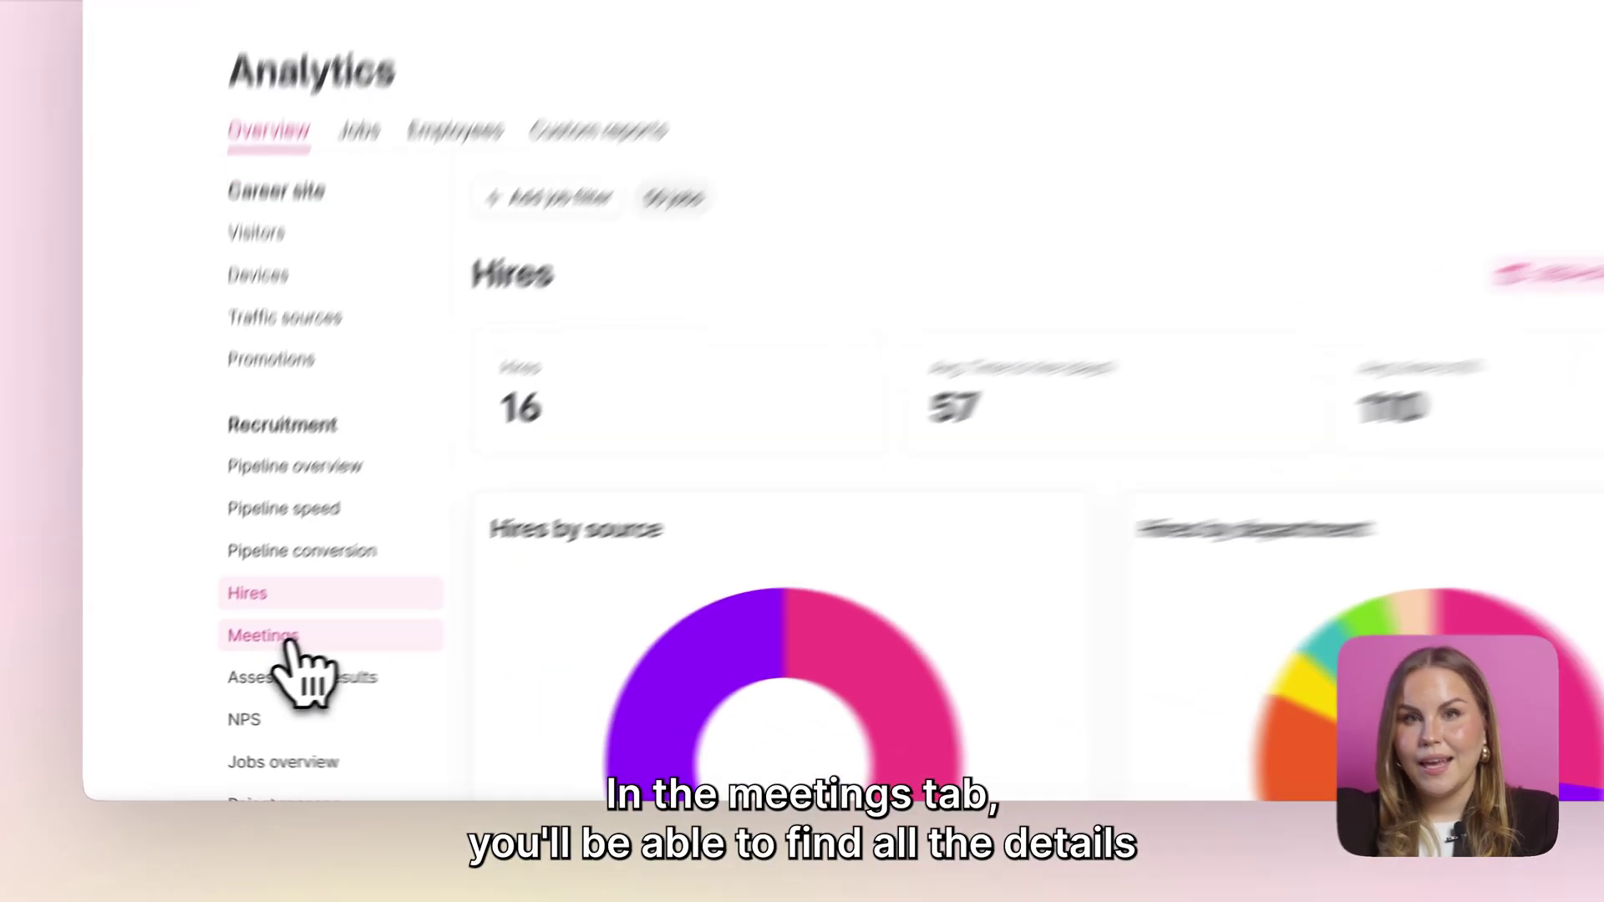
# Open the recruitment Meetings report and examine the monthly frequency and duration charts and the meeting data table
pyautogui.click(216, 451)
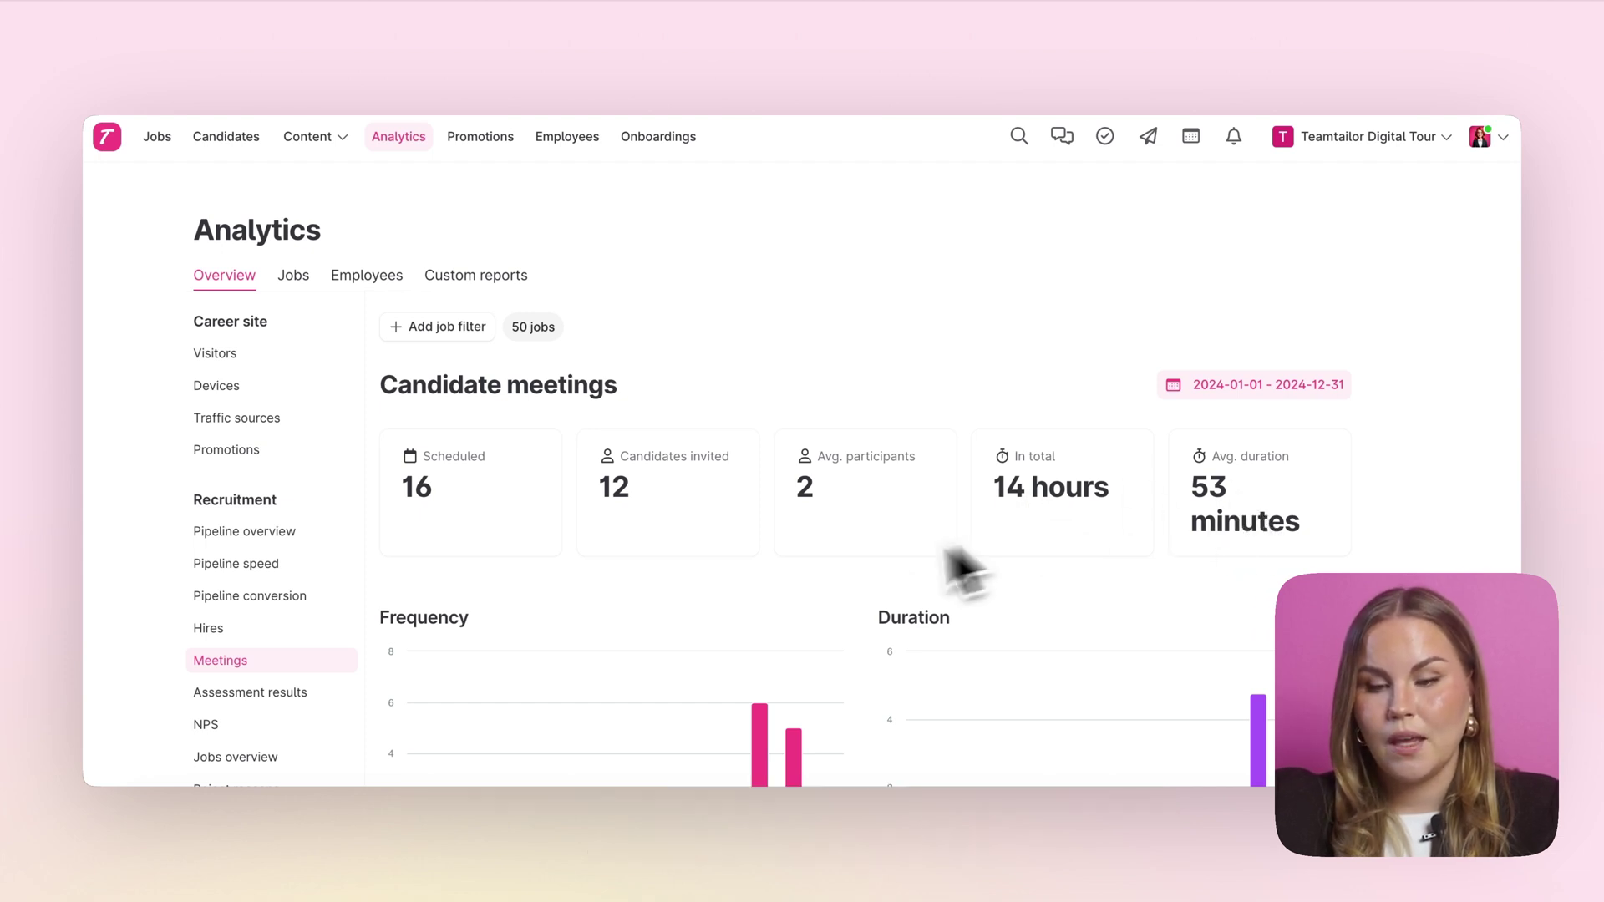
pyautogui.scroll(-3, 959, 565)
pyautogui.scroll(-2, 864, 642)
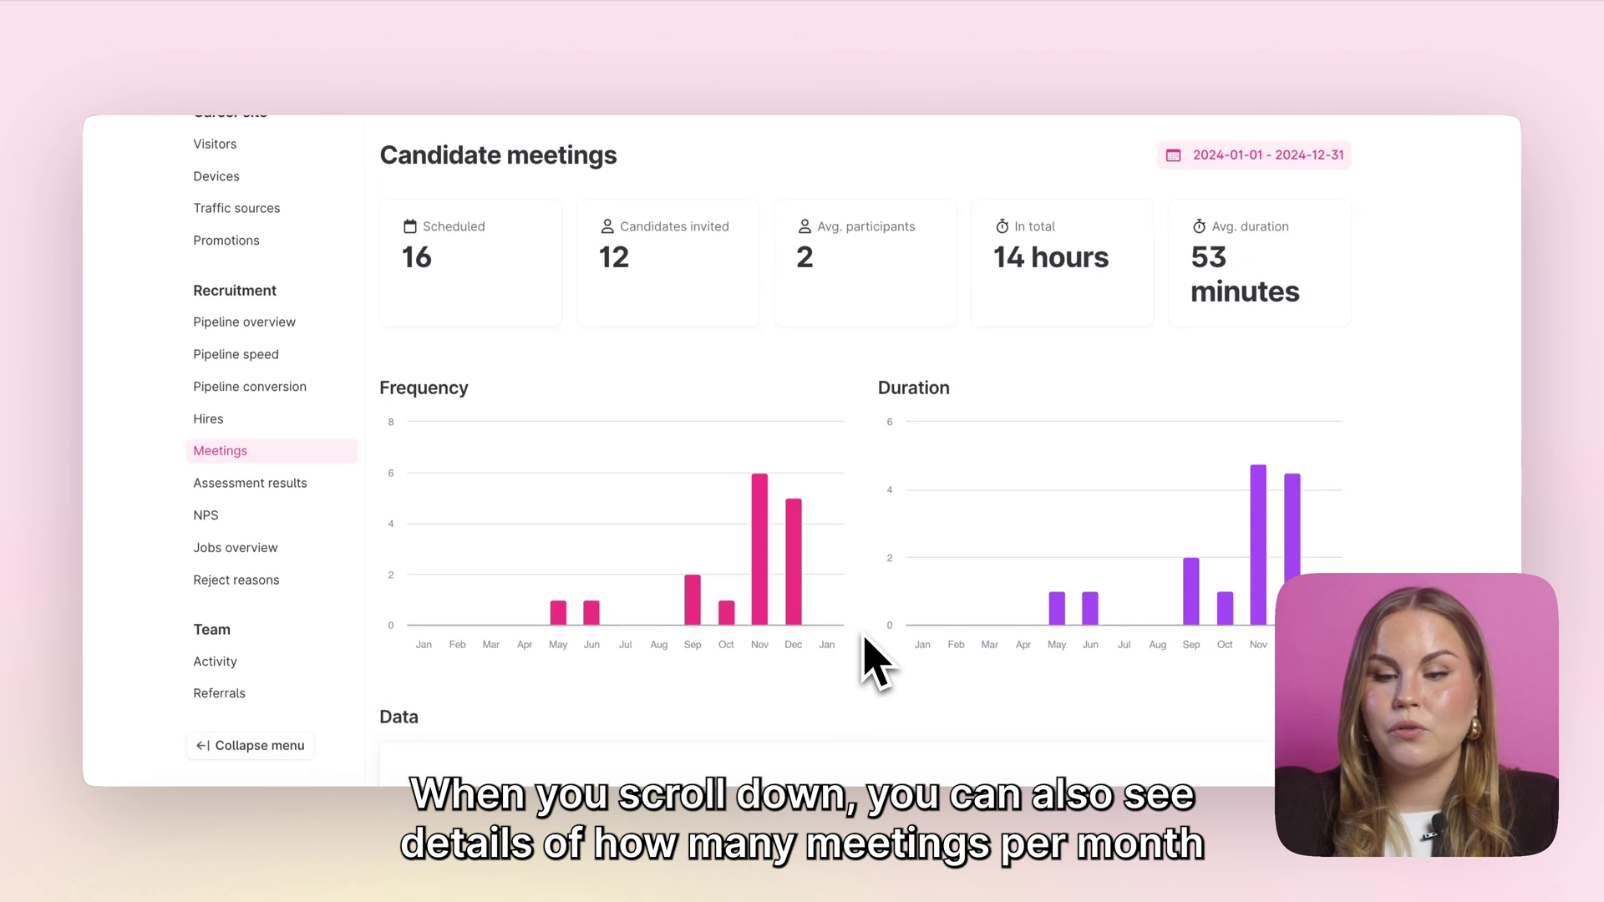
pyautogui.moveTo(762, 609)
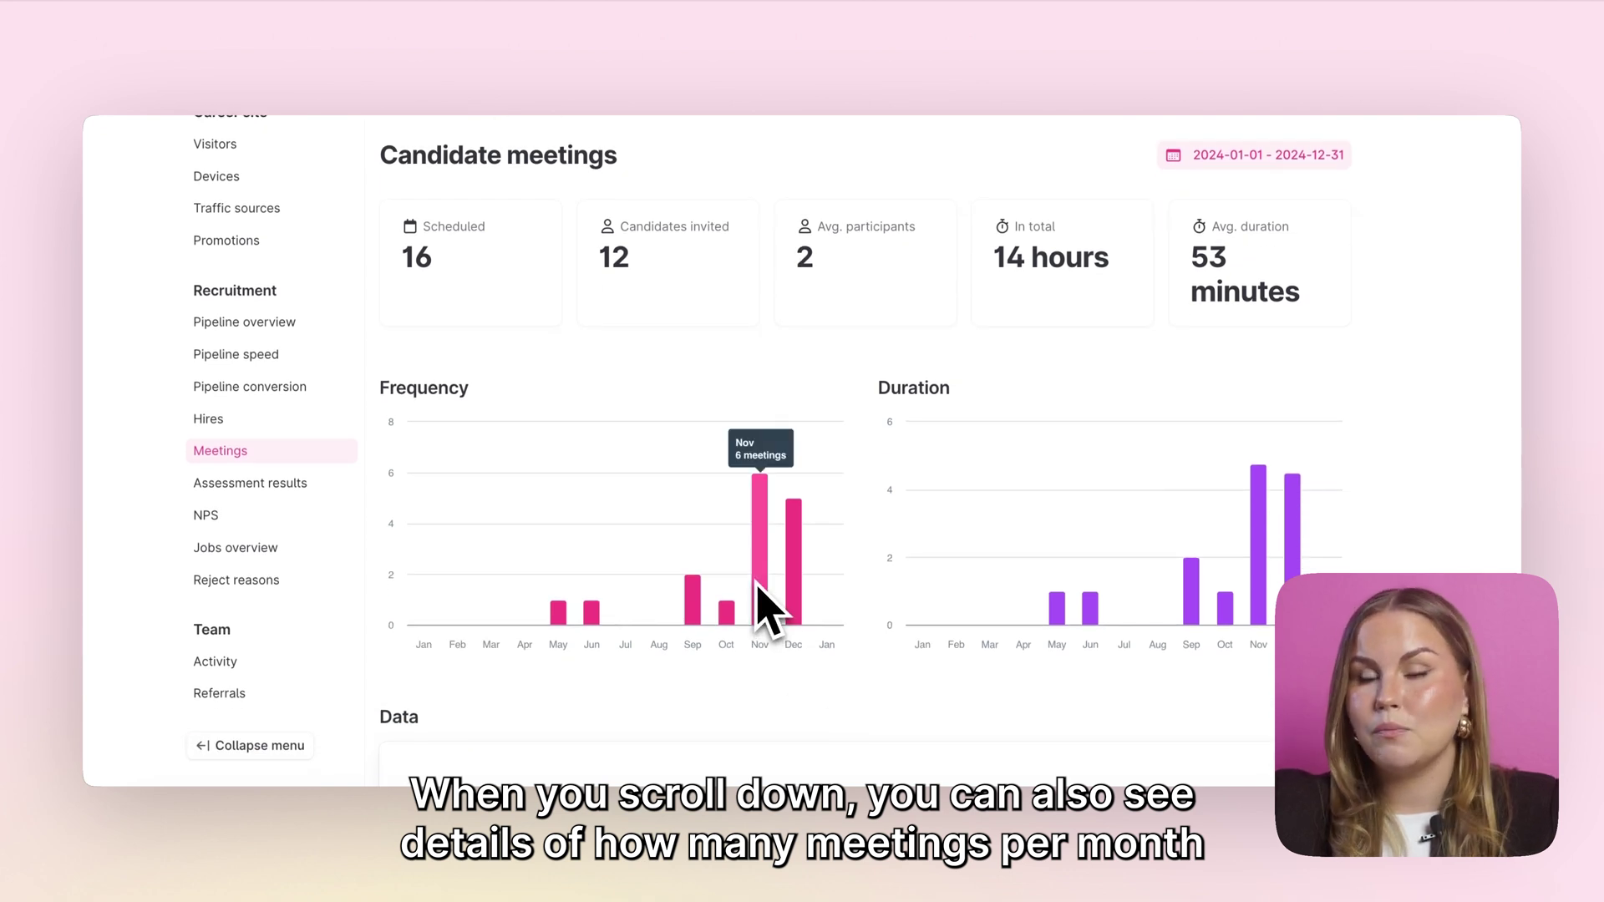
pyautogui.scroll(-5, 865, 743)
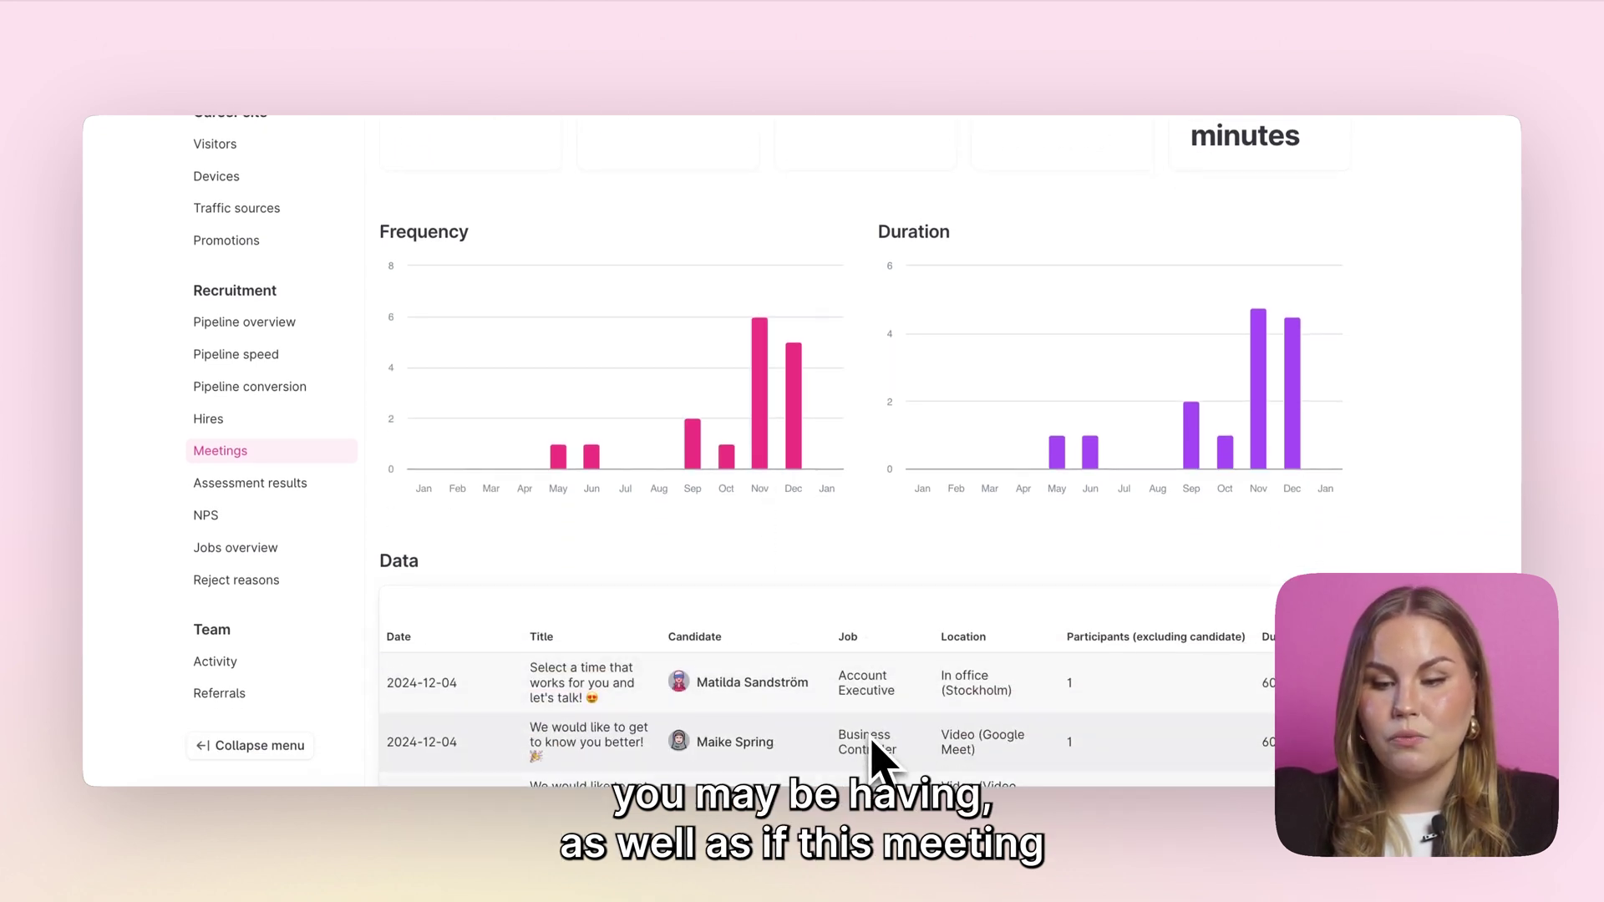
pyautogui.scroll(-3, 974, 595)
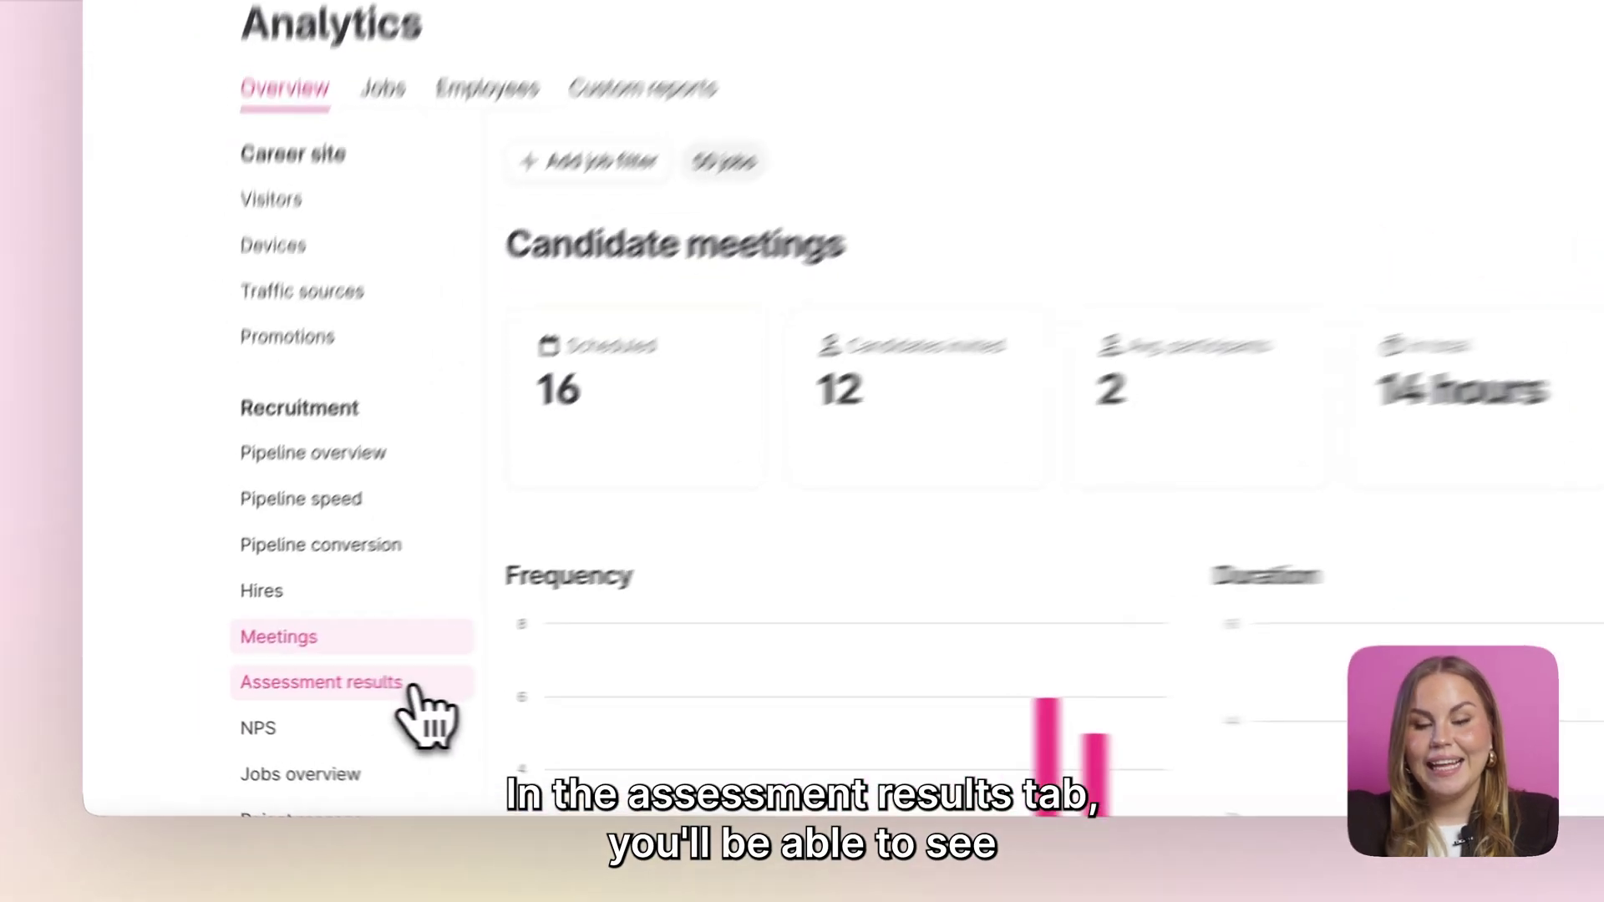
# Open the Assessment results report and review the completed tests, average score and list of assessed candidates
pyautogui.click(317, 692)
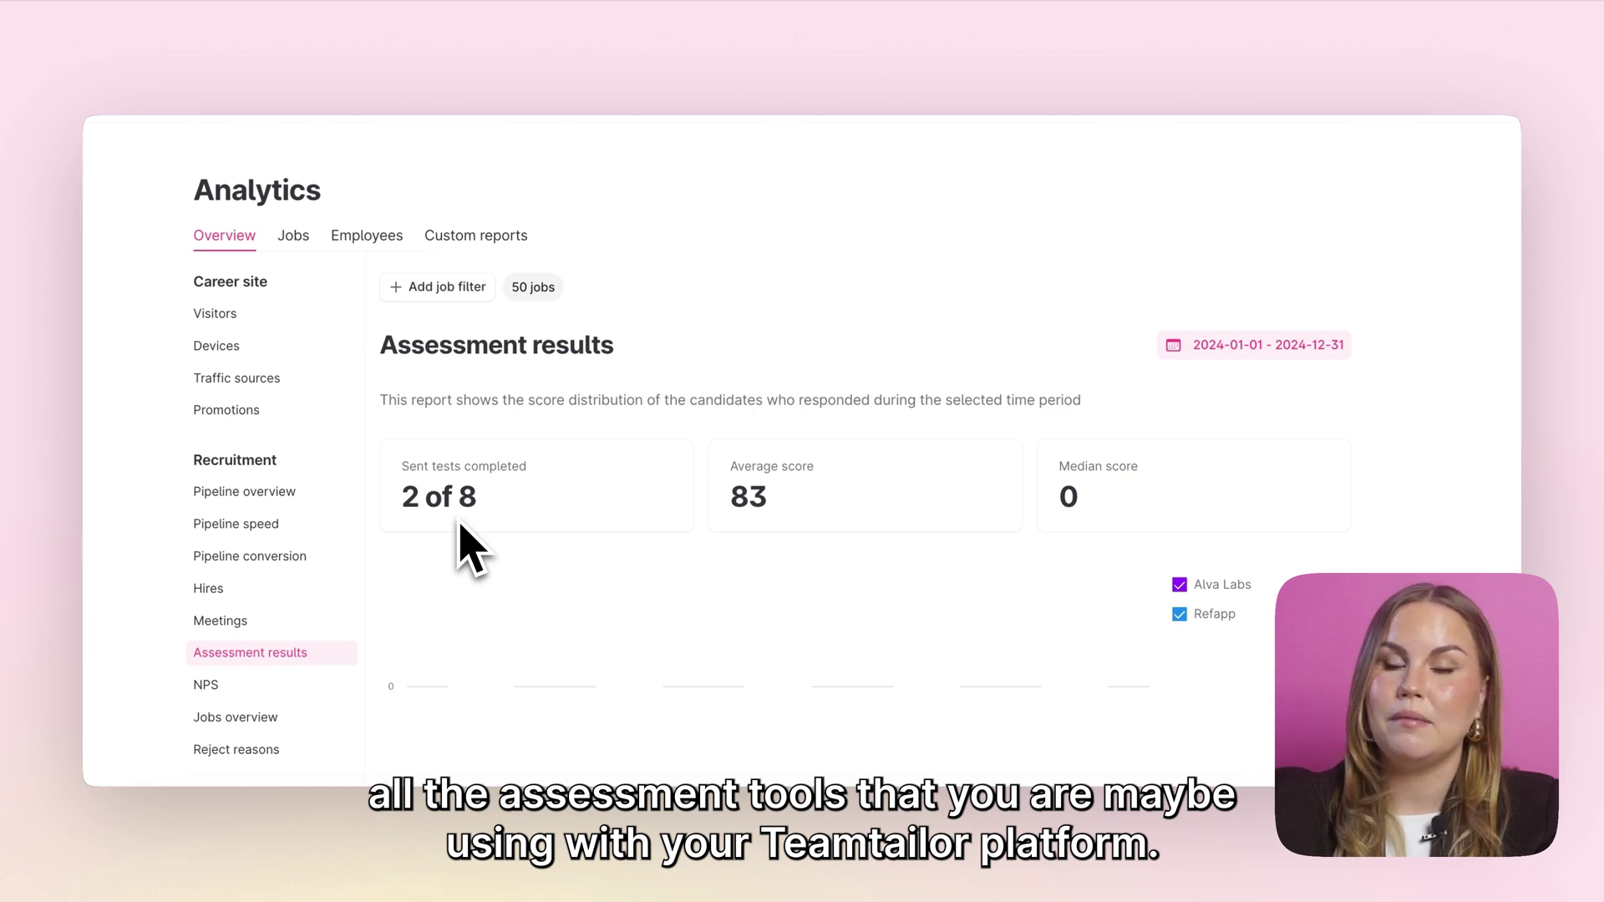
pyautogui.scroll(-1, 462, 535)
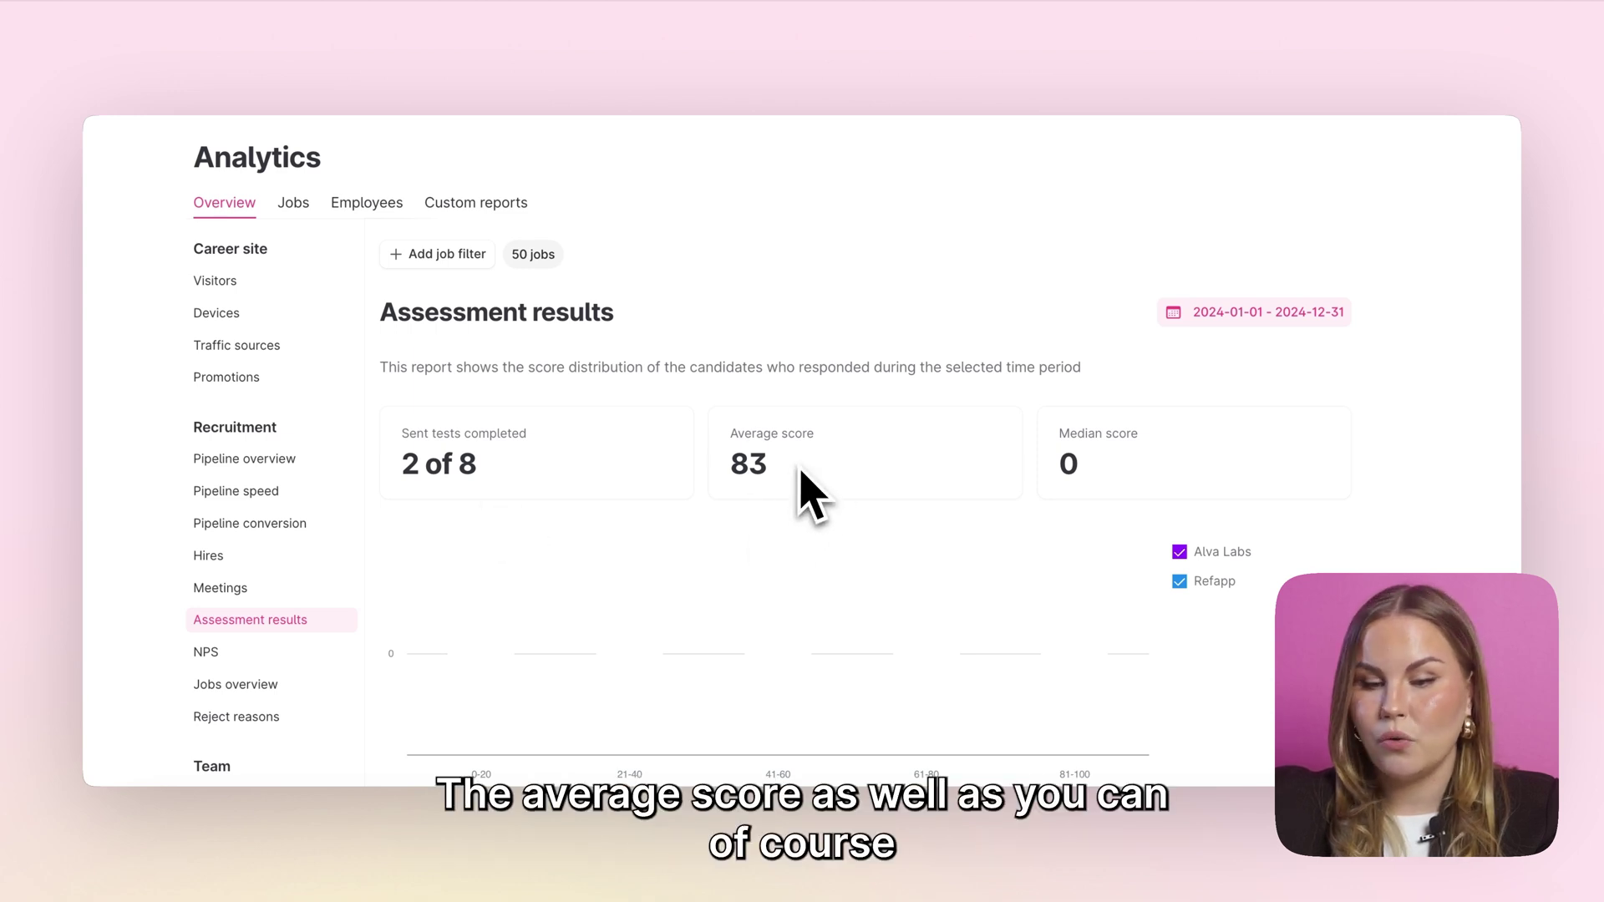
pyautogui.scroll(-4, 802, 474)
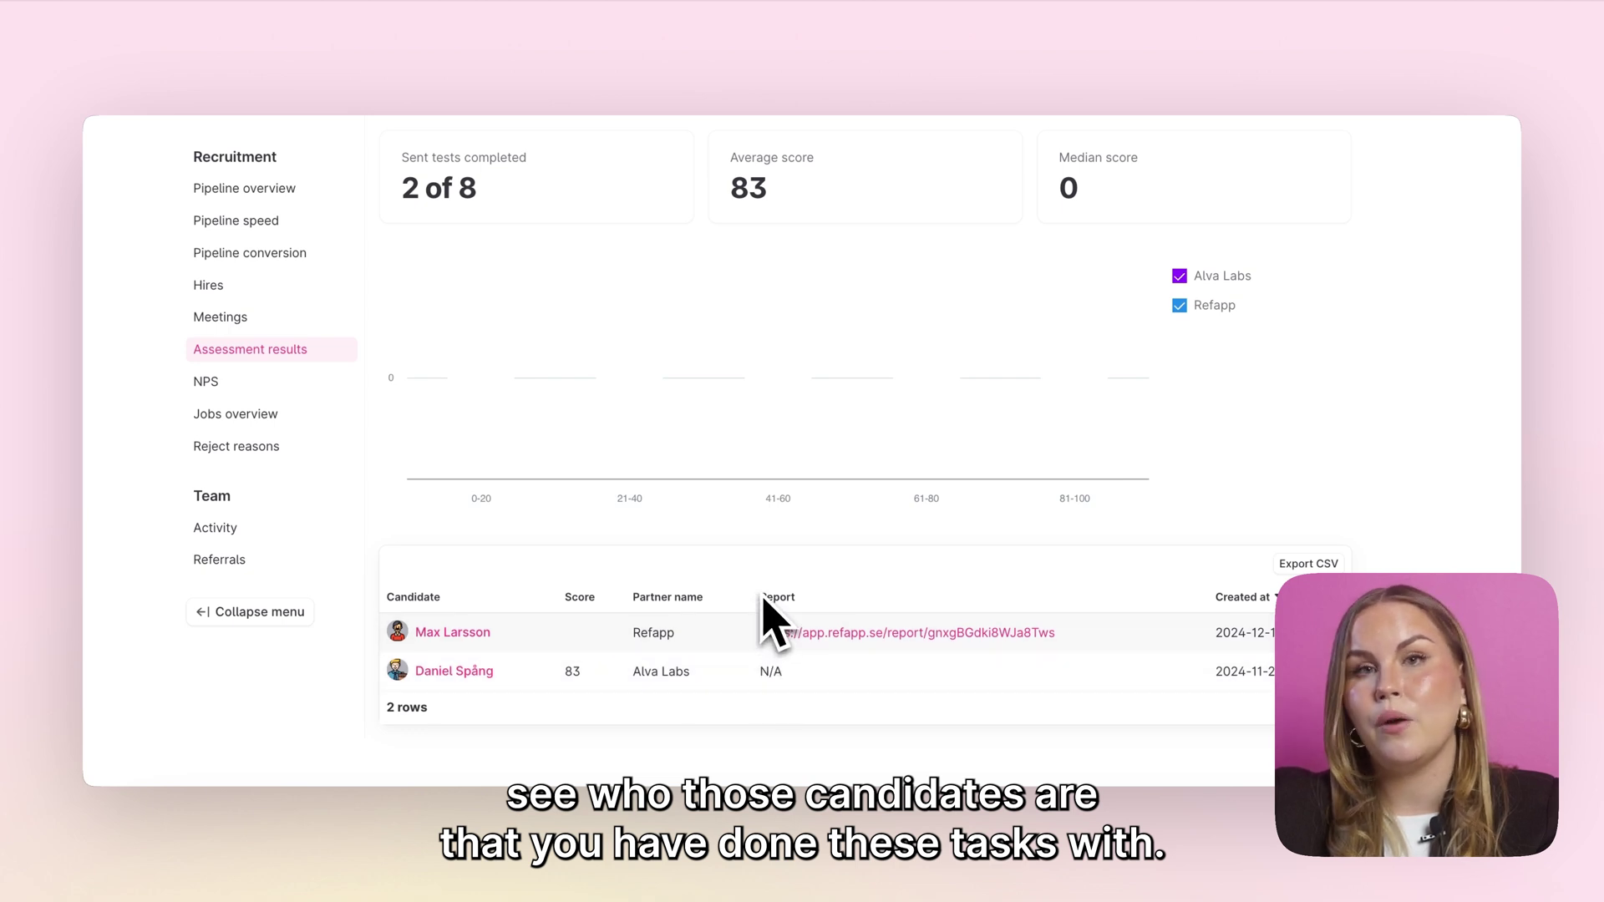
pyautogui.scroll(2, 373, 418)
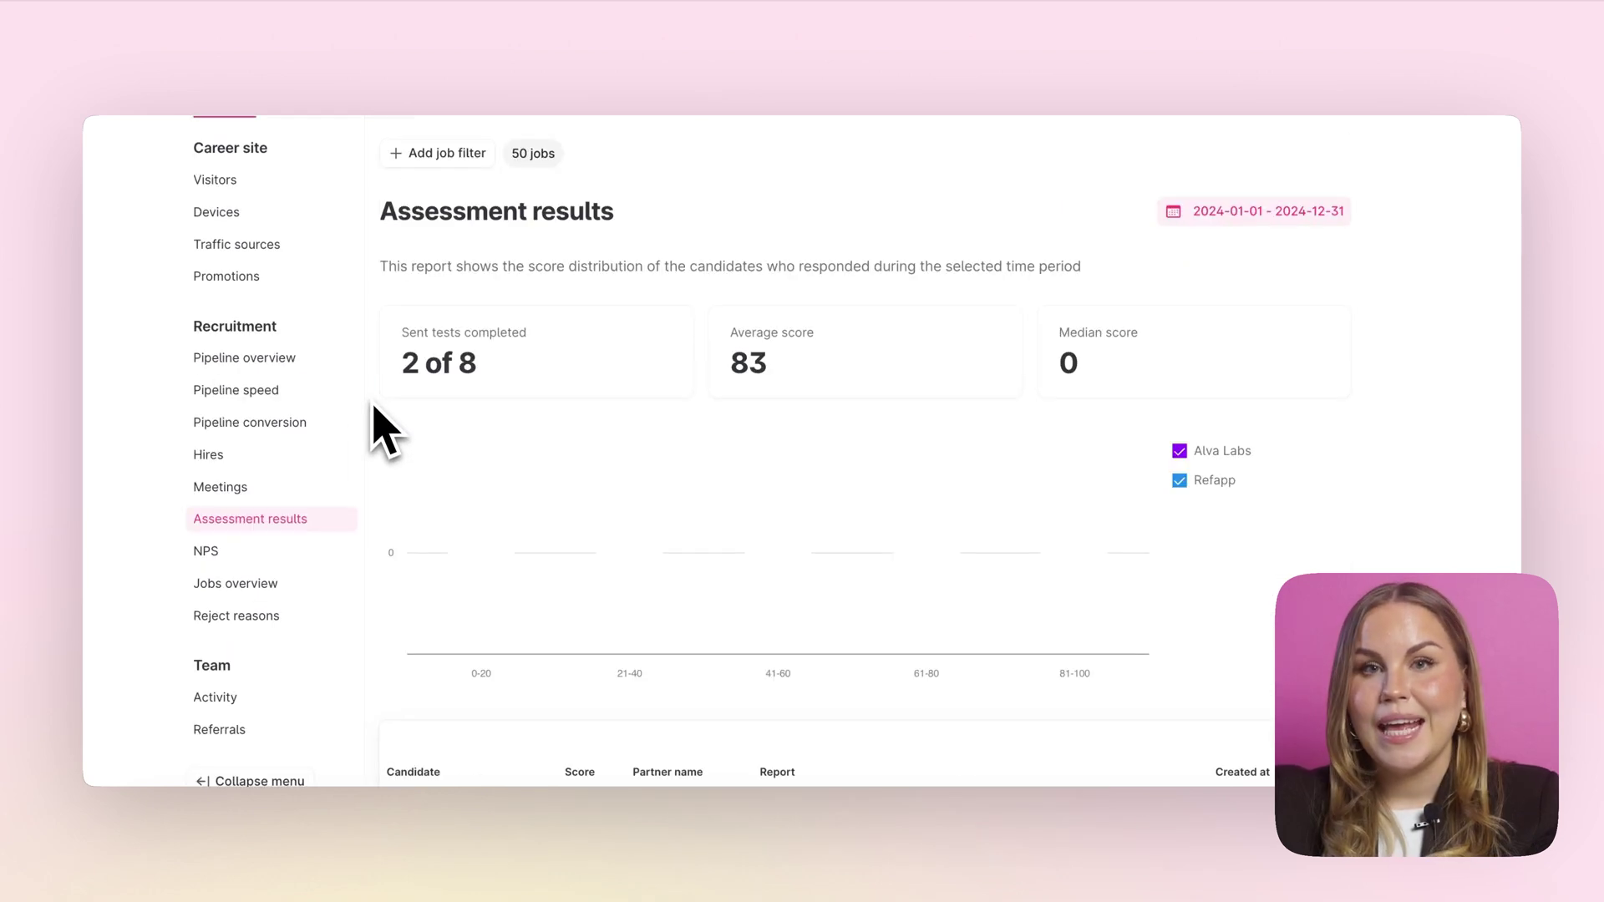
# Open the NPS report and examine the overall score, breakdown, trend, scores by stage type and candidates' response comments
pyautogui.click(268, 545)
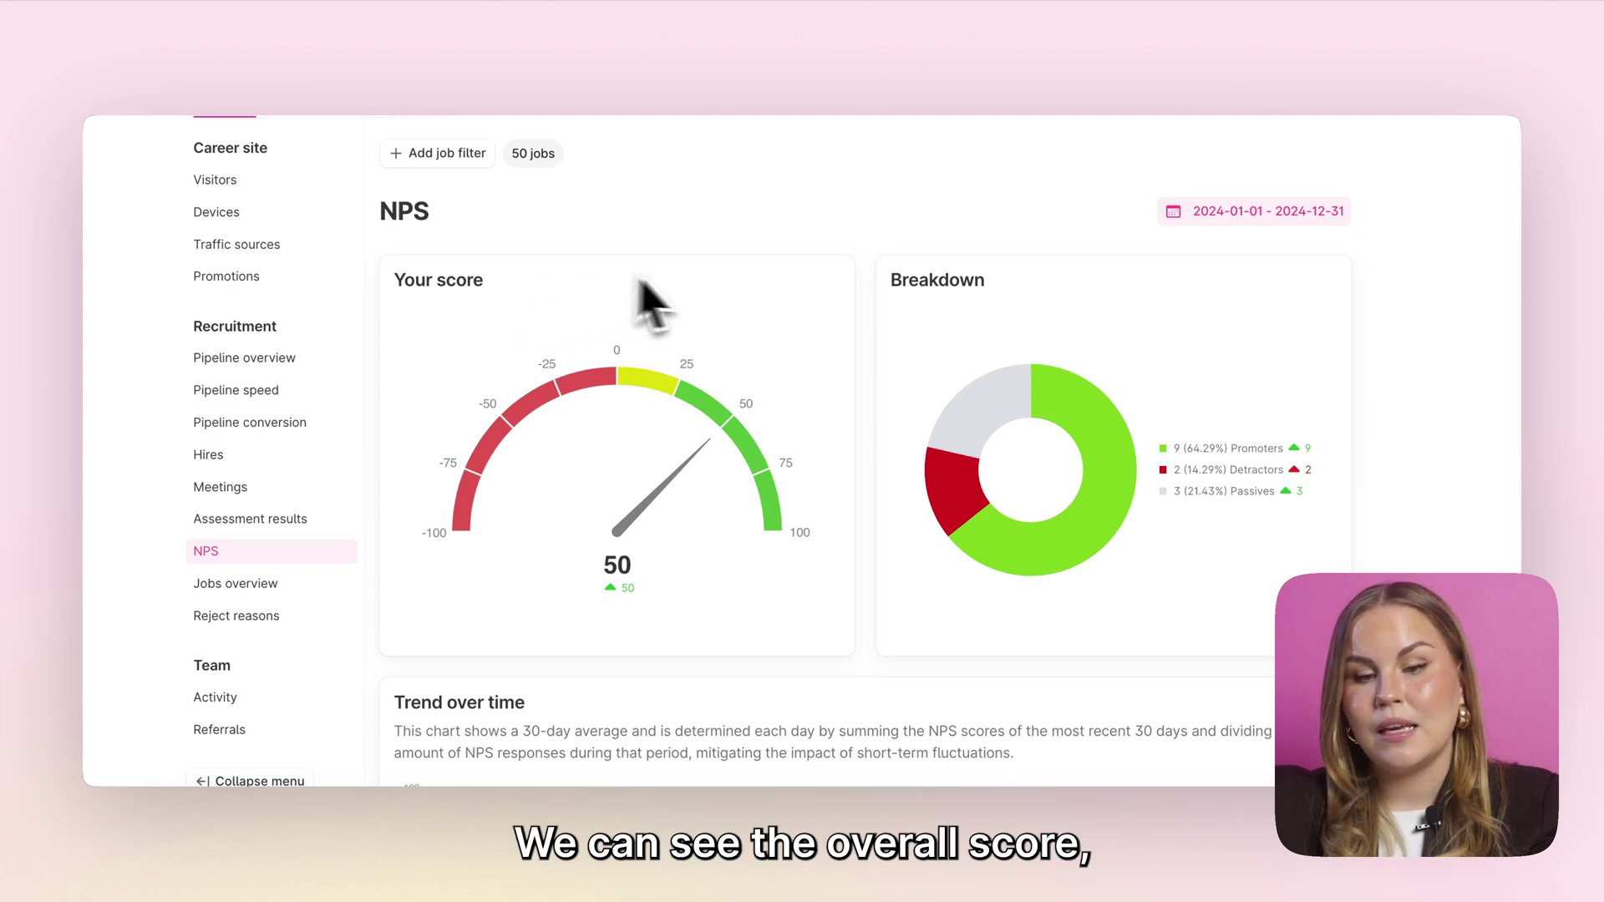
pyautogui.scroll(-5, 817, 379)
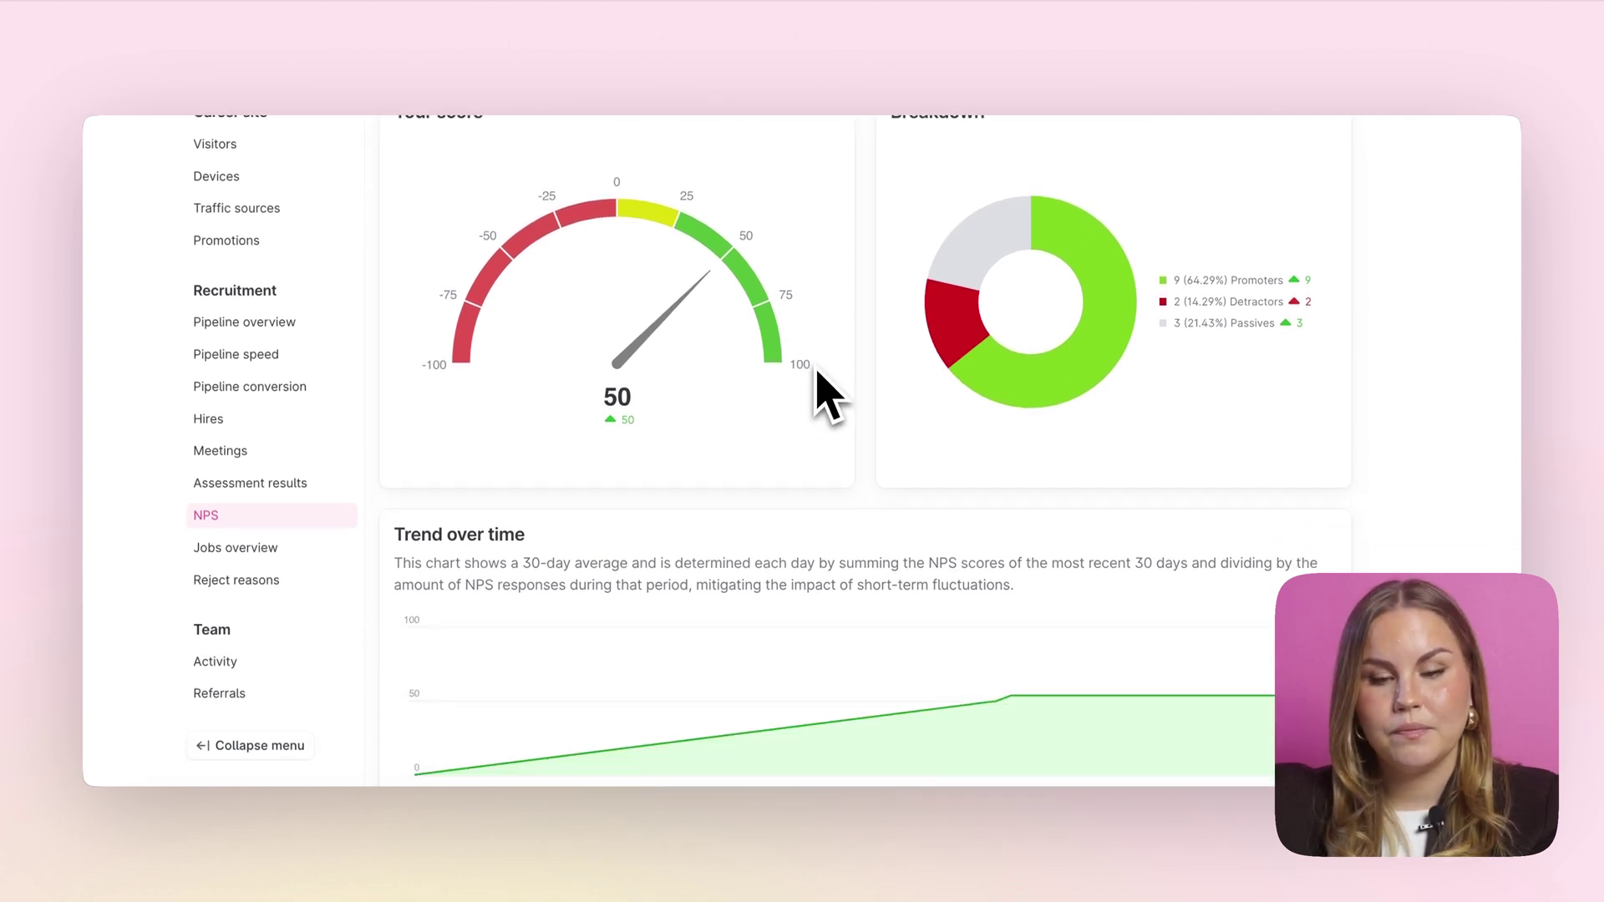
pyautogui.scroll(-5, 827, 392)
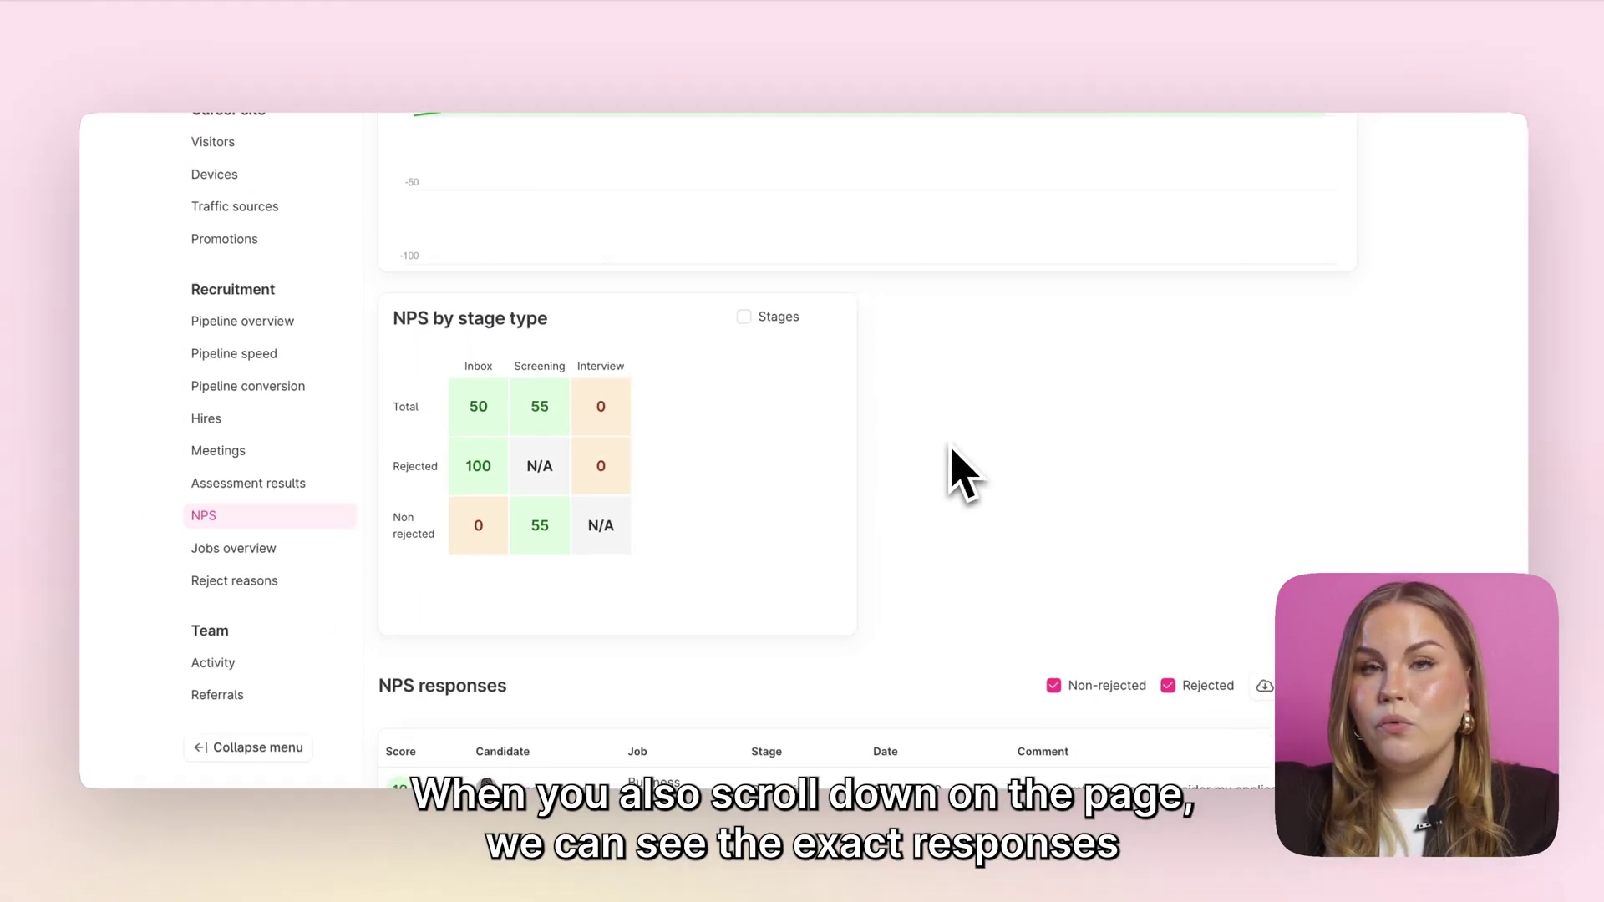
pyautogui.scroll(-3, 1174, 464)
pyautogui.scroll(-2, 959, 469)
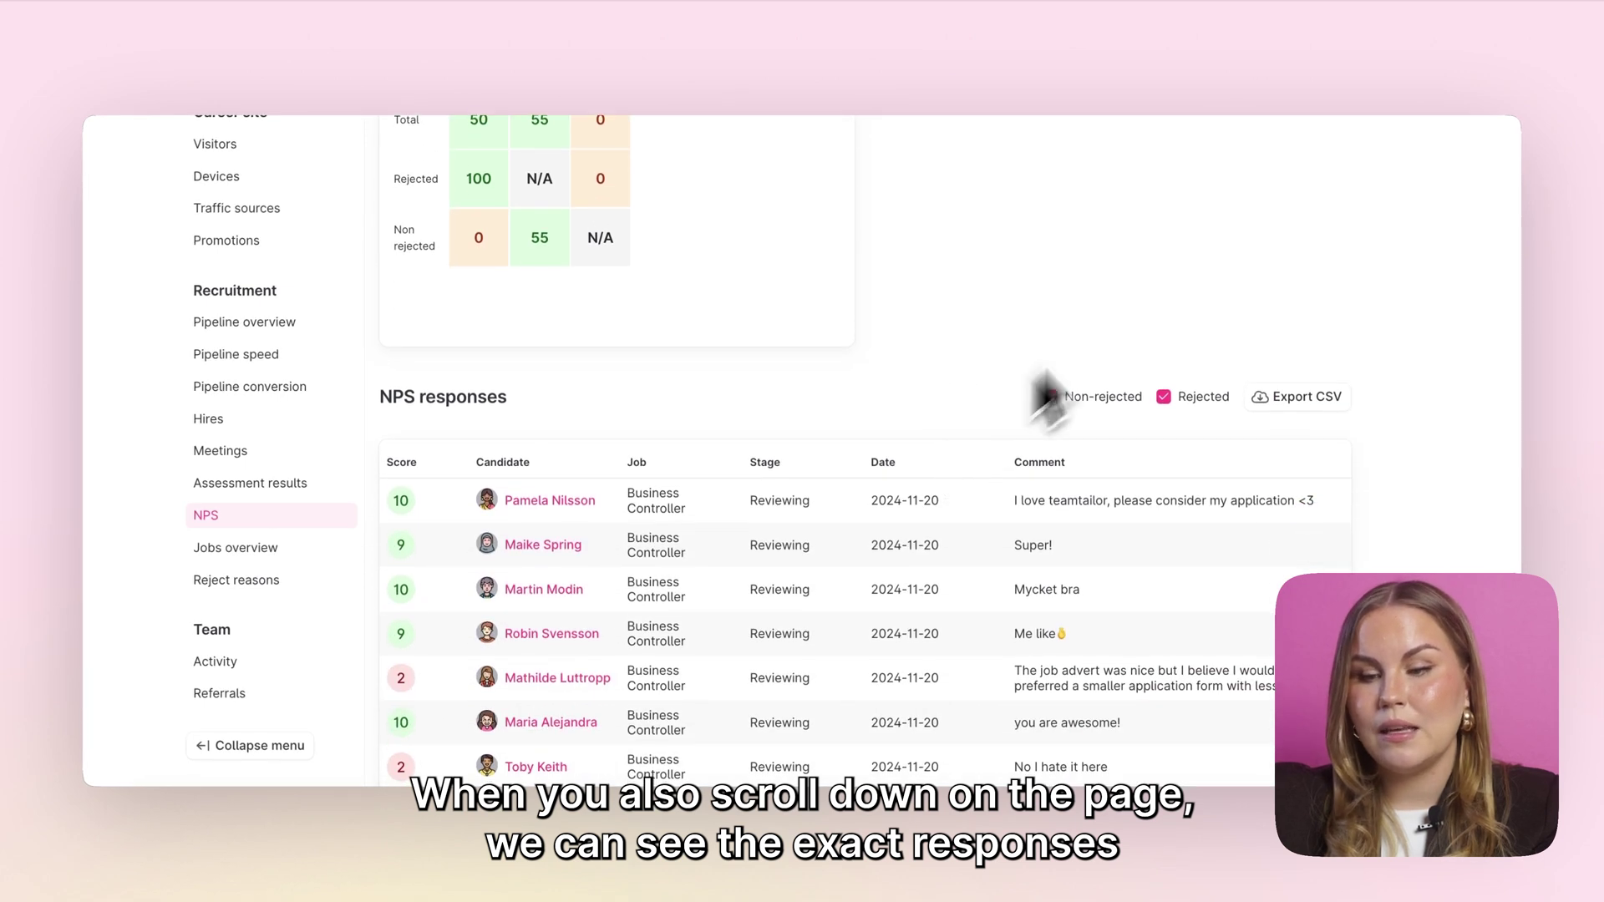
pyautogui.scroll(-2, 1353, 376)
pyautogui.scroll(-2, 1364, 376)
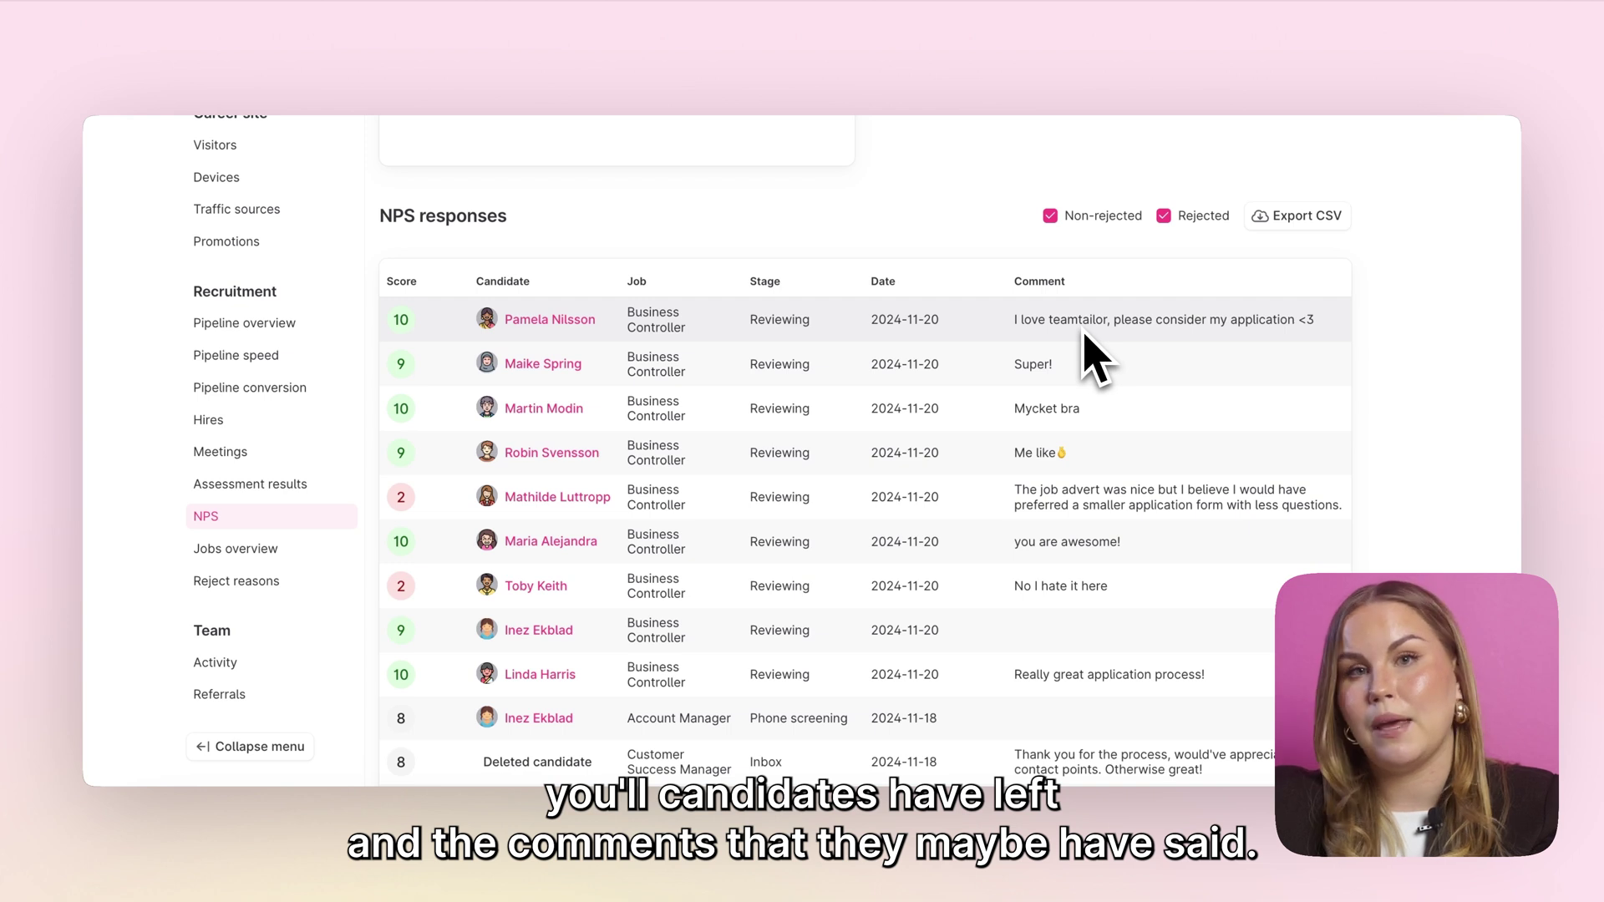
pyautogui.scroll(5, 297, 550)
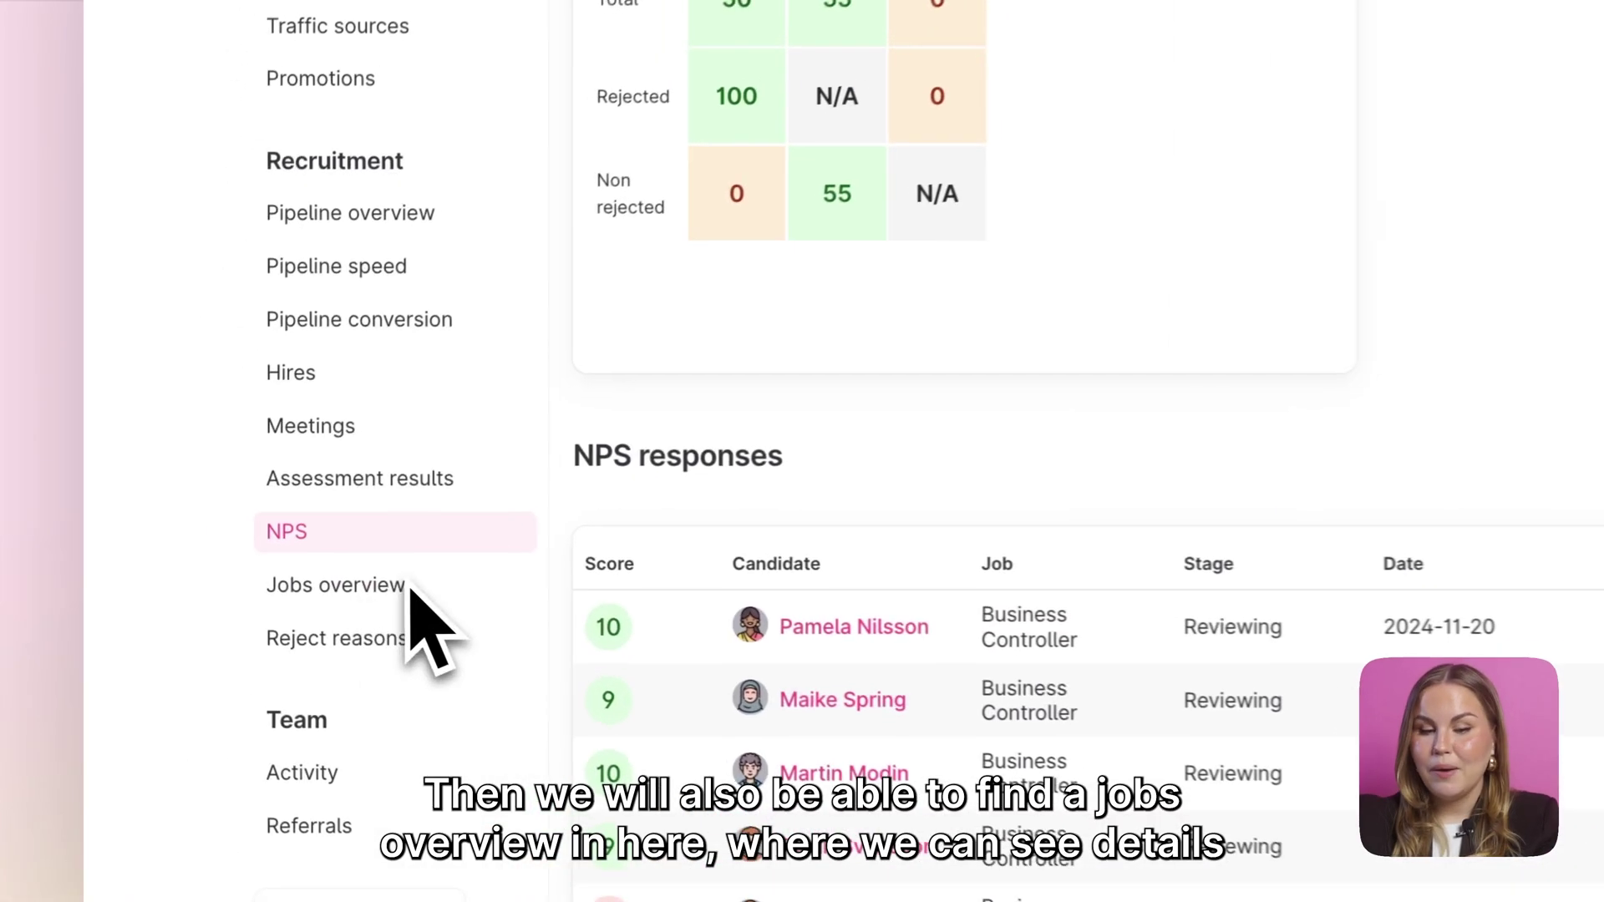
# Review the Jobs overview report's per-job figures, and examine the company and candidate rejection charts in the Reject reasons report
pyautogui.click(402, 585)
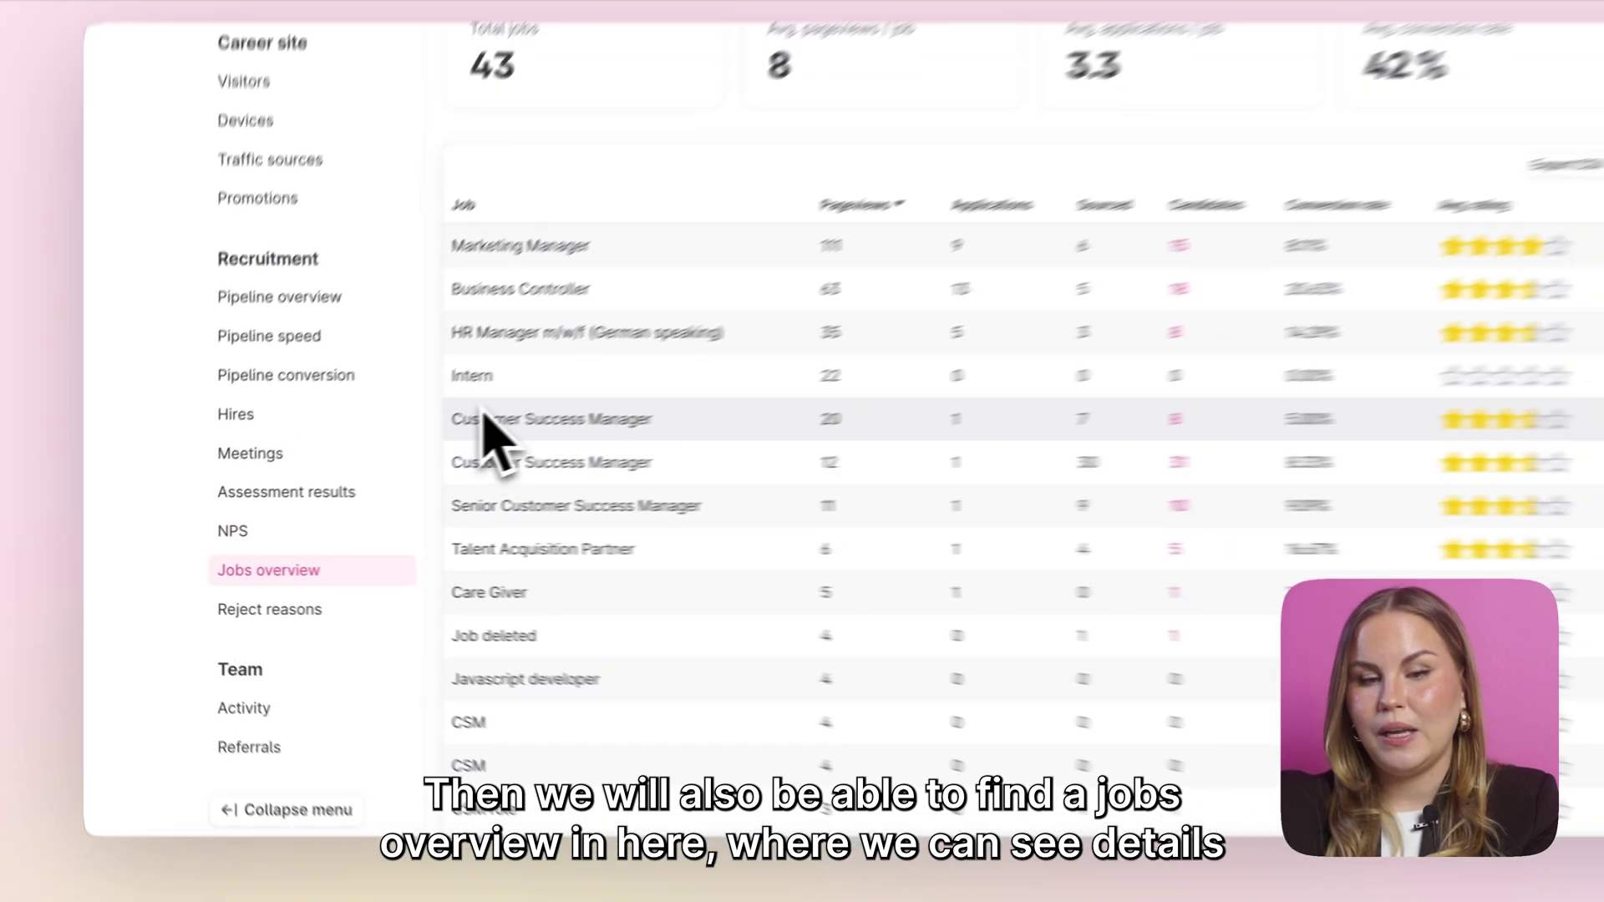
pyautogui.scroll(3, 493, 426)
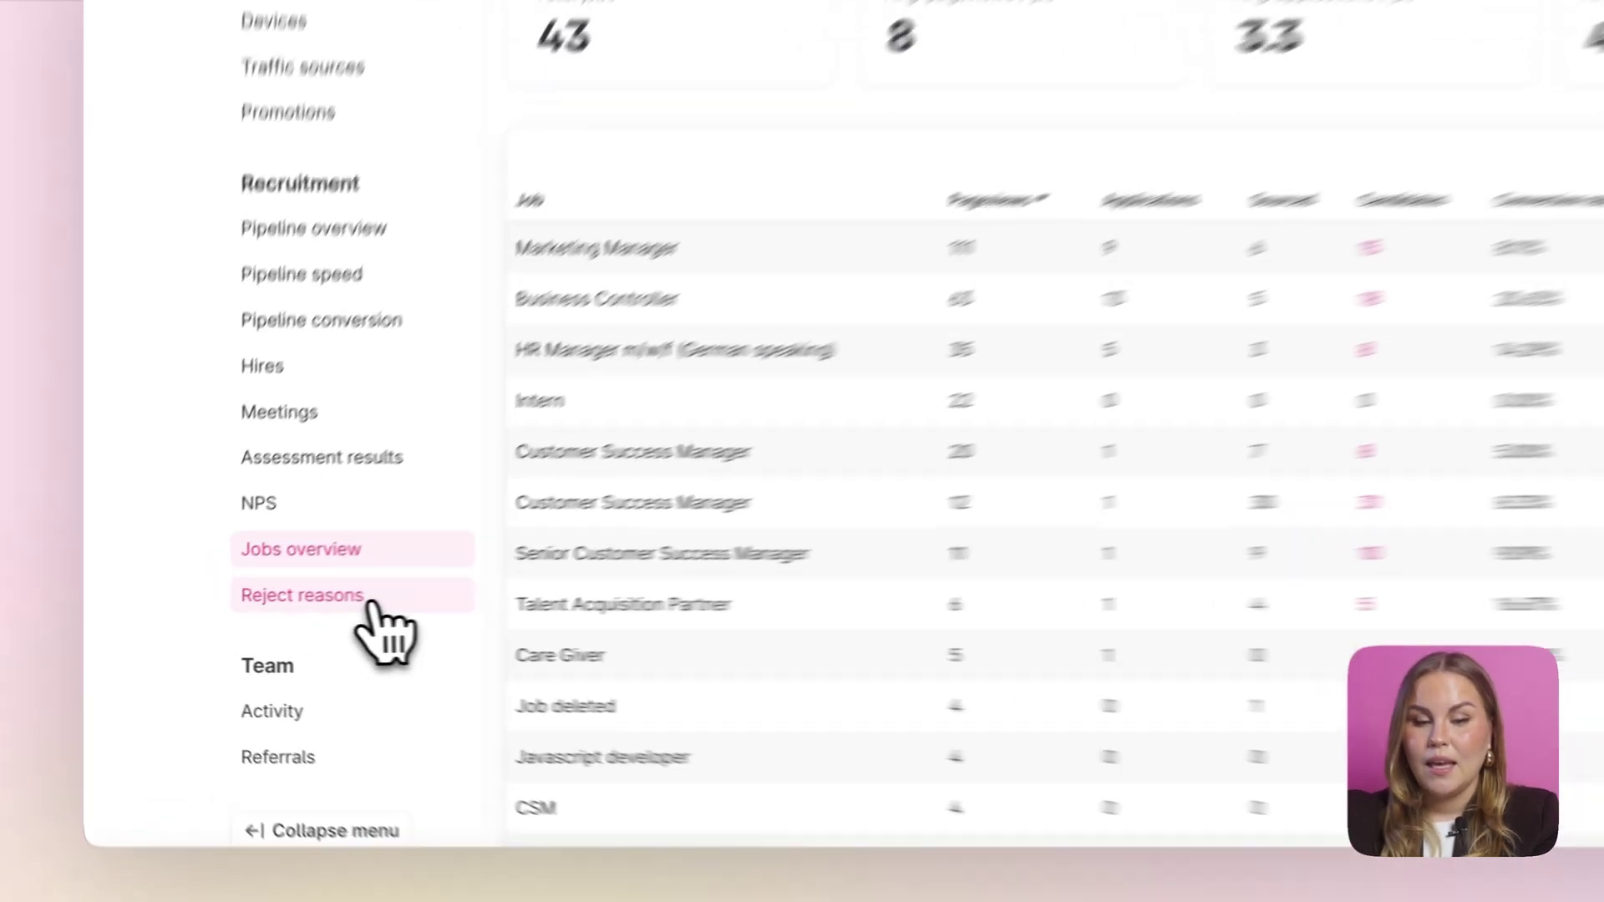
pyautogui.click(281, 614)
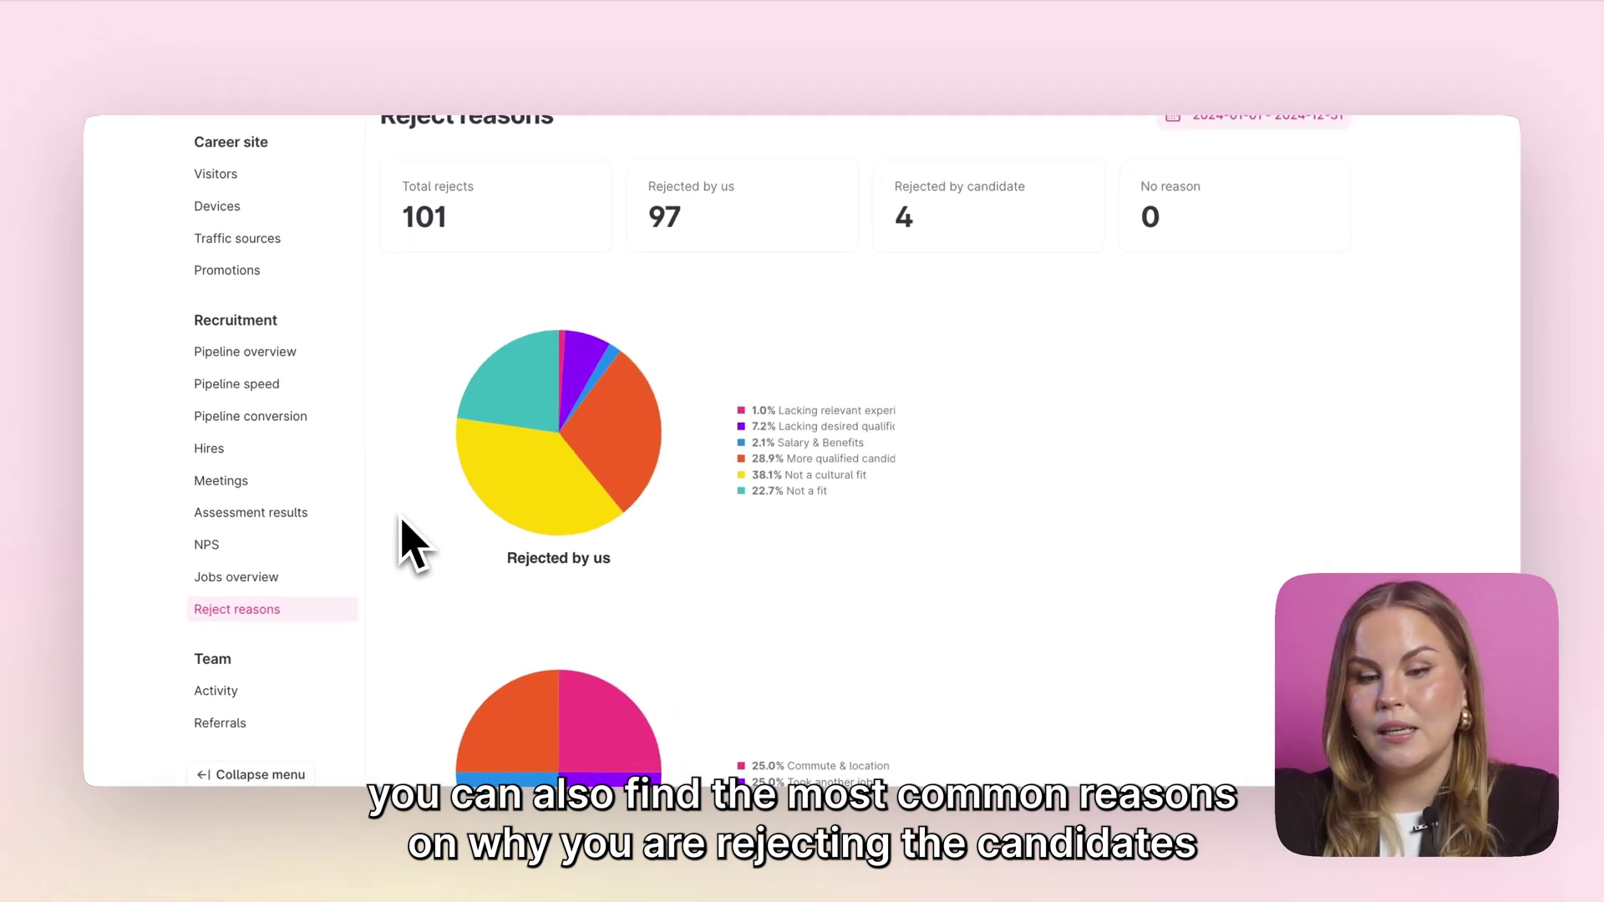
pyautogui.scroll(-3, 404, 543)
pyautogui.moveTo(598, 510)
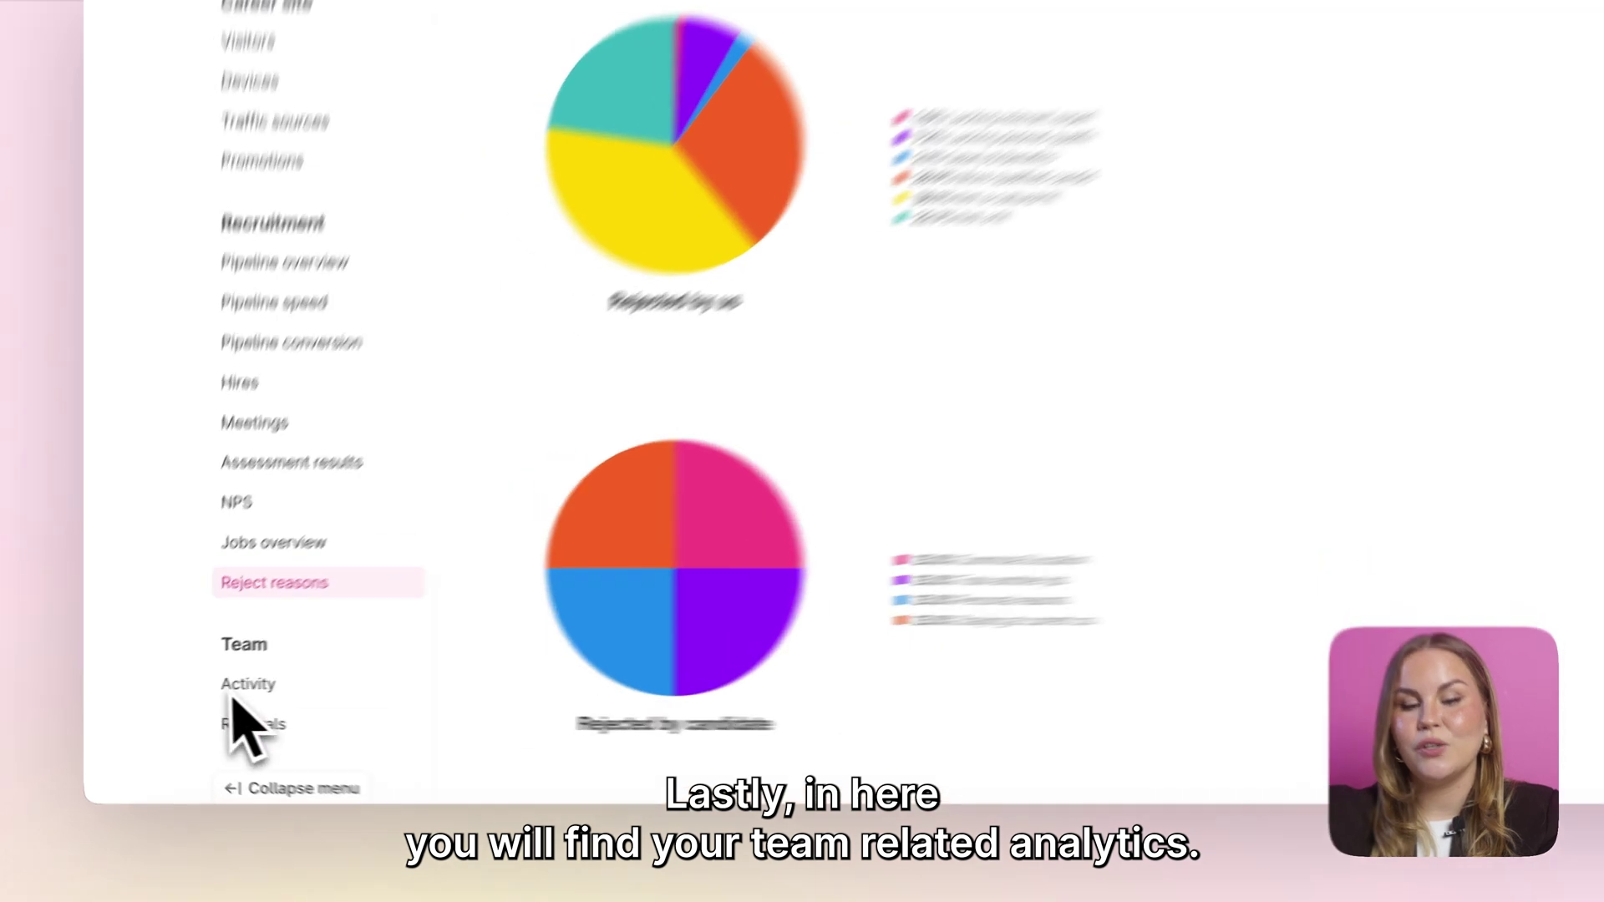
# Open the team Activity report and examine each user's interviews, sourced candidates and rejections in the chart and the activity table
pyautogui.click(216, 689)
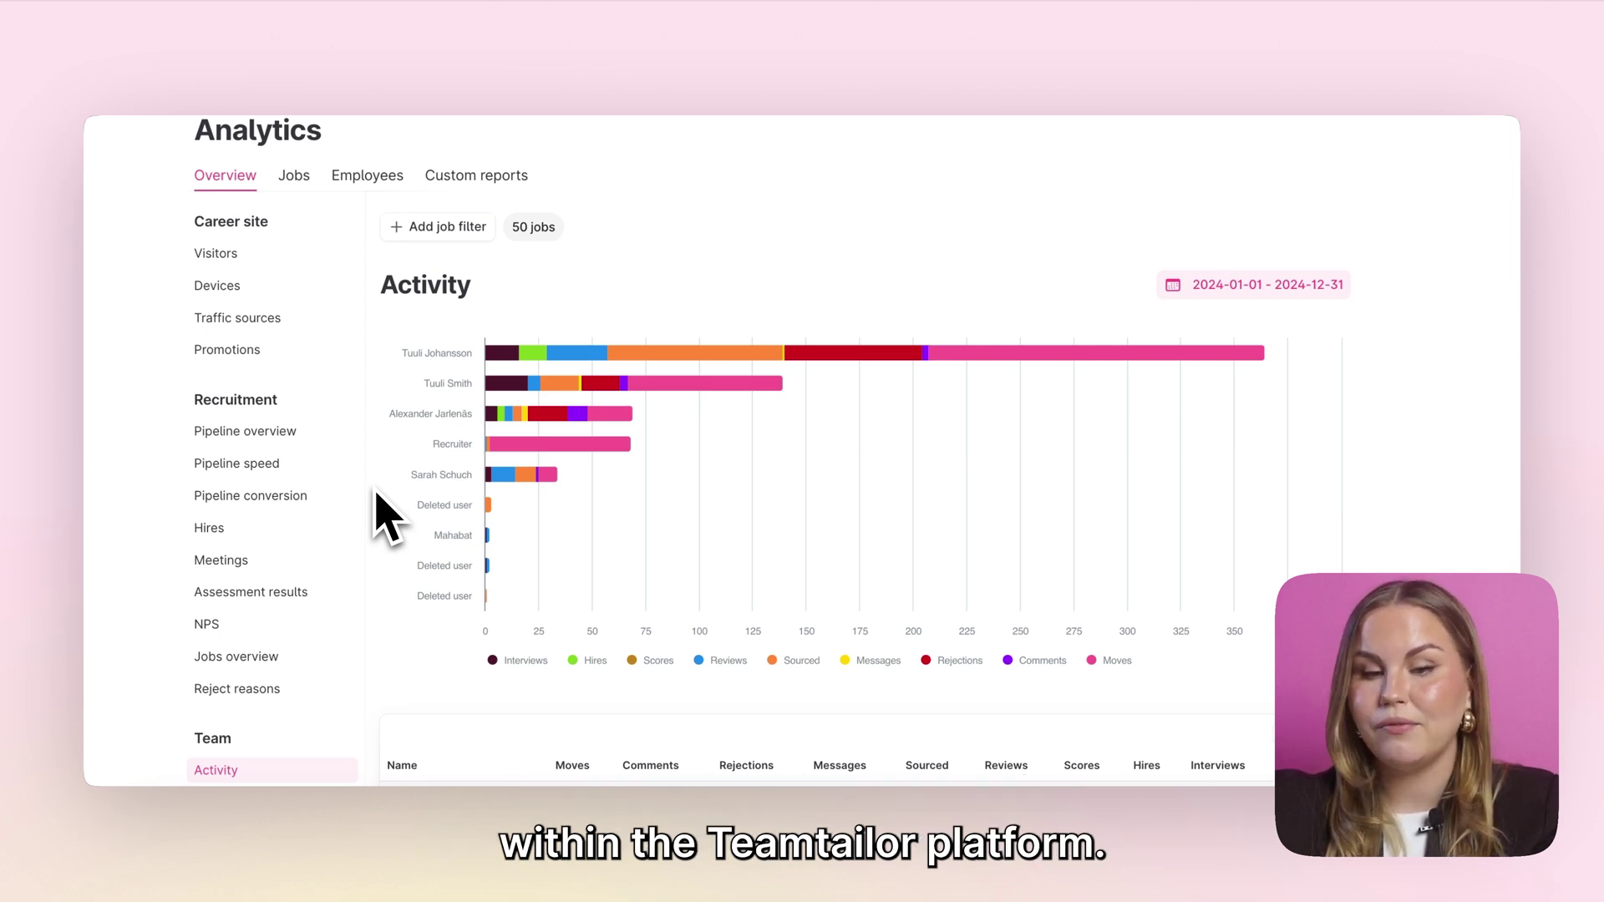
pyautogui.moveTo(495, 359)
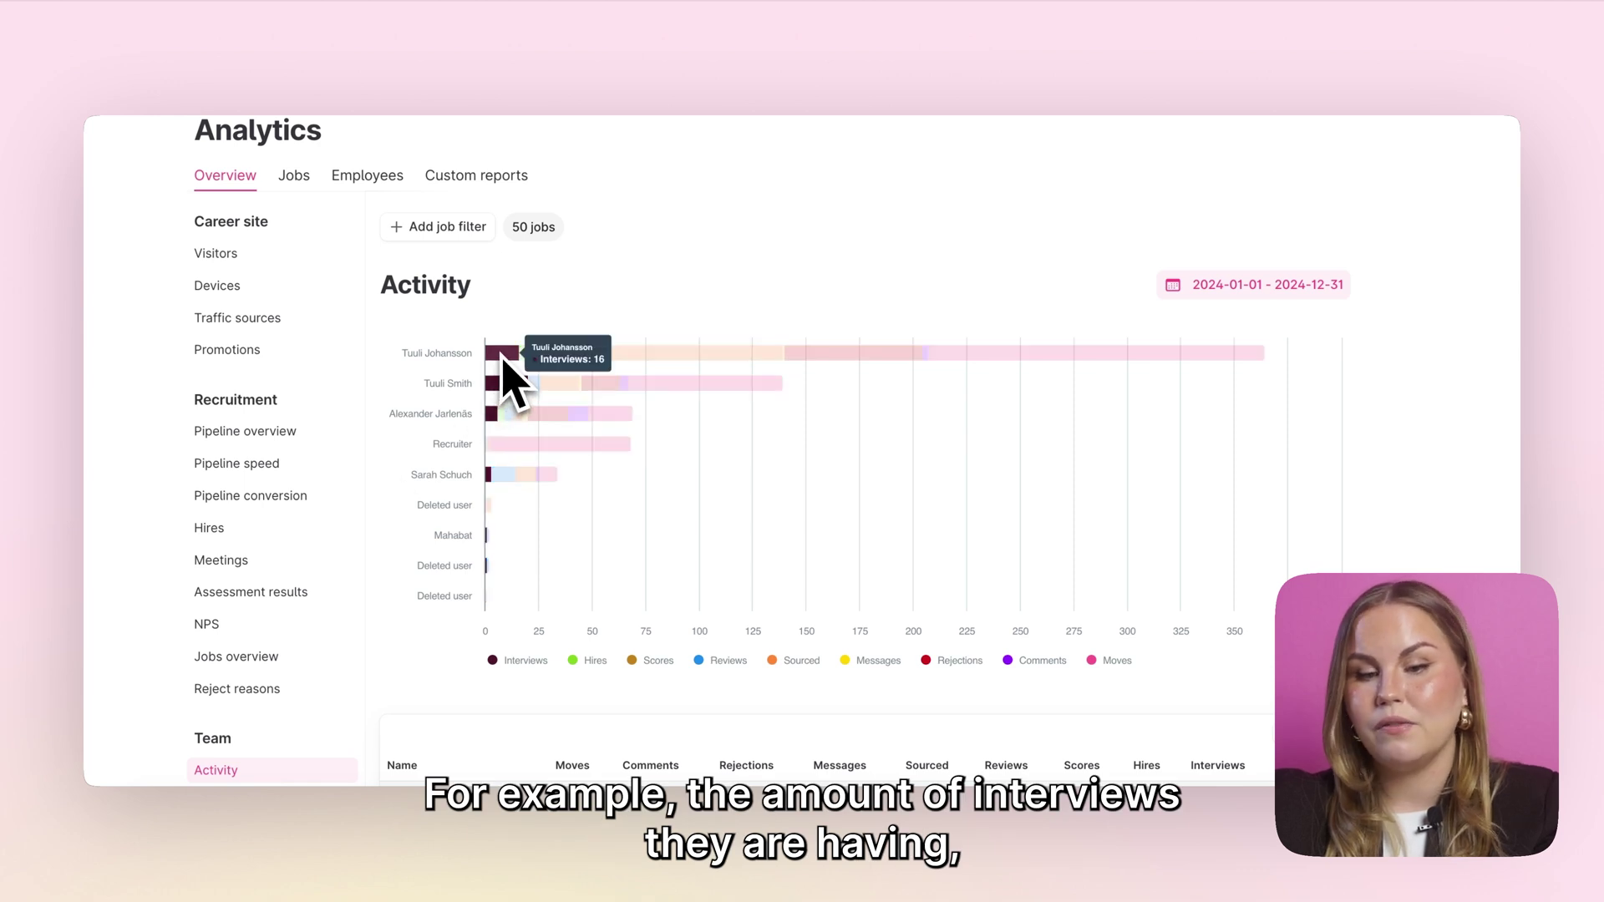
pyautogui.moveTo(646, 366)
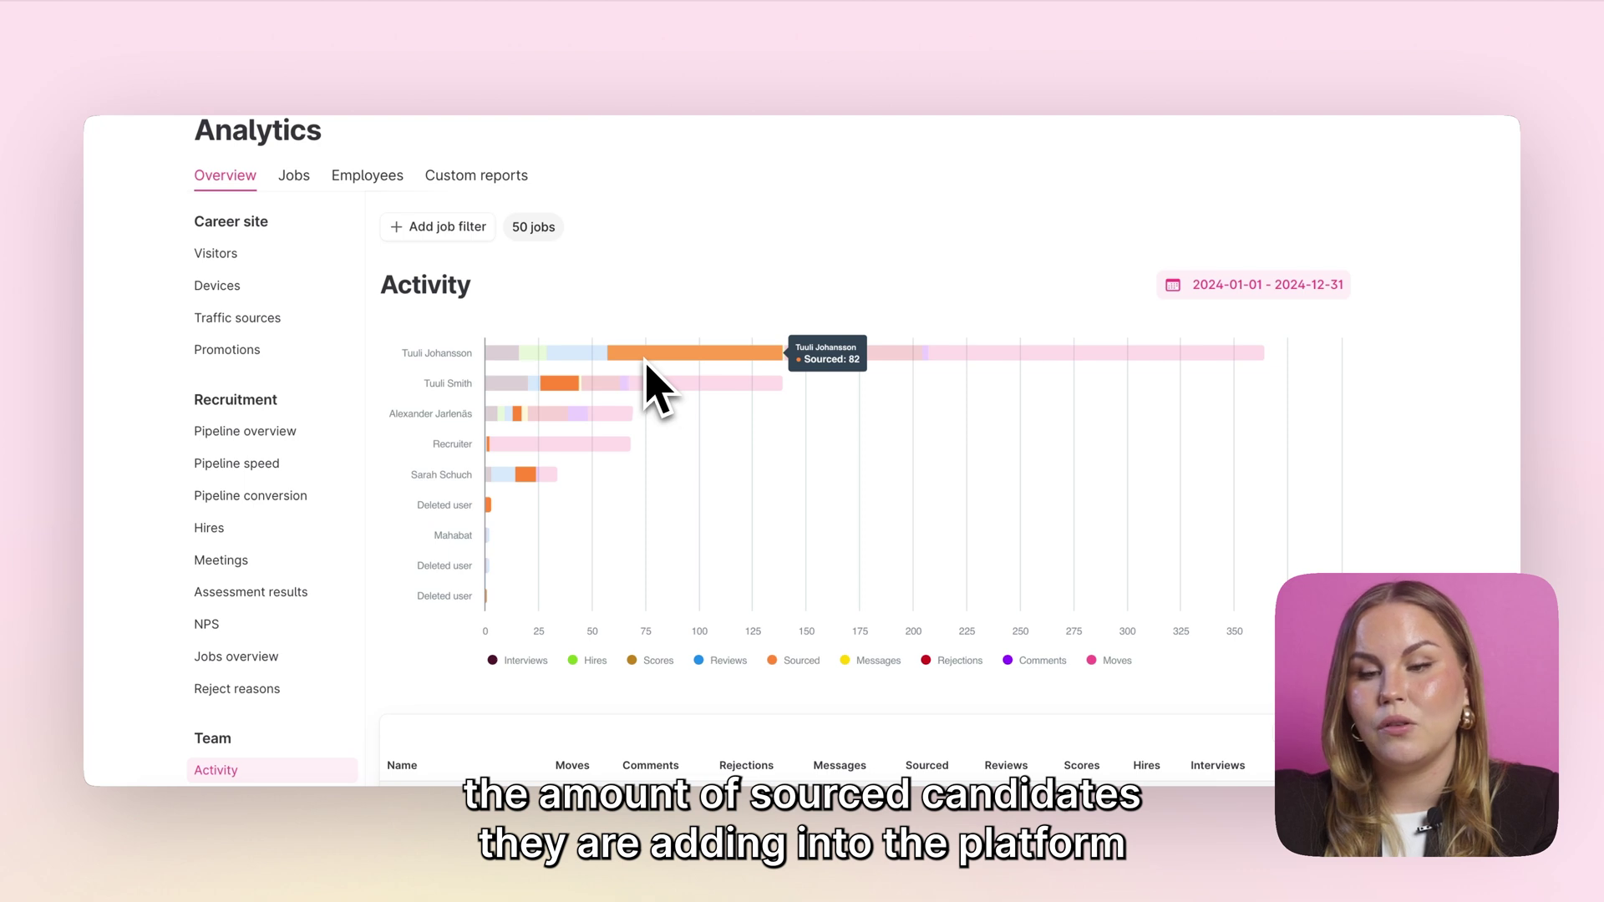
pyautogui.moveTo(810, 368)
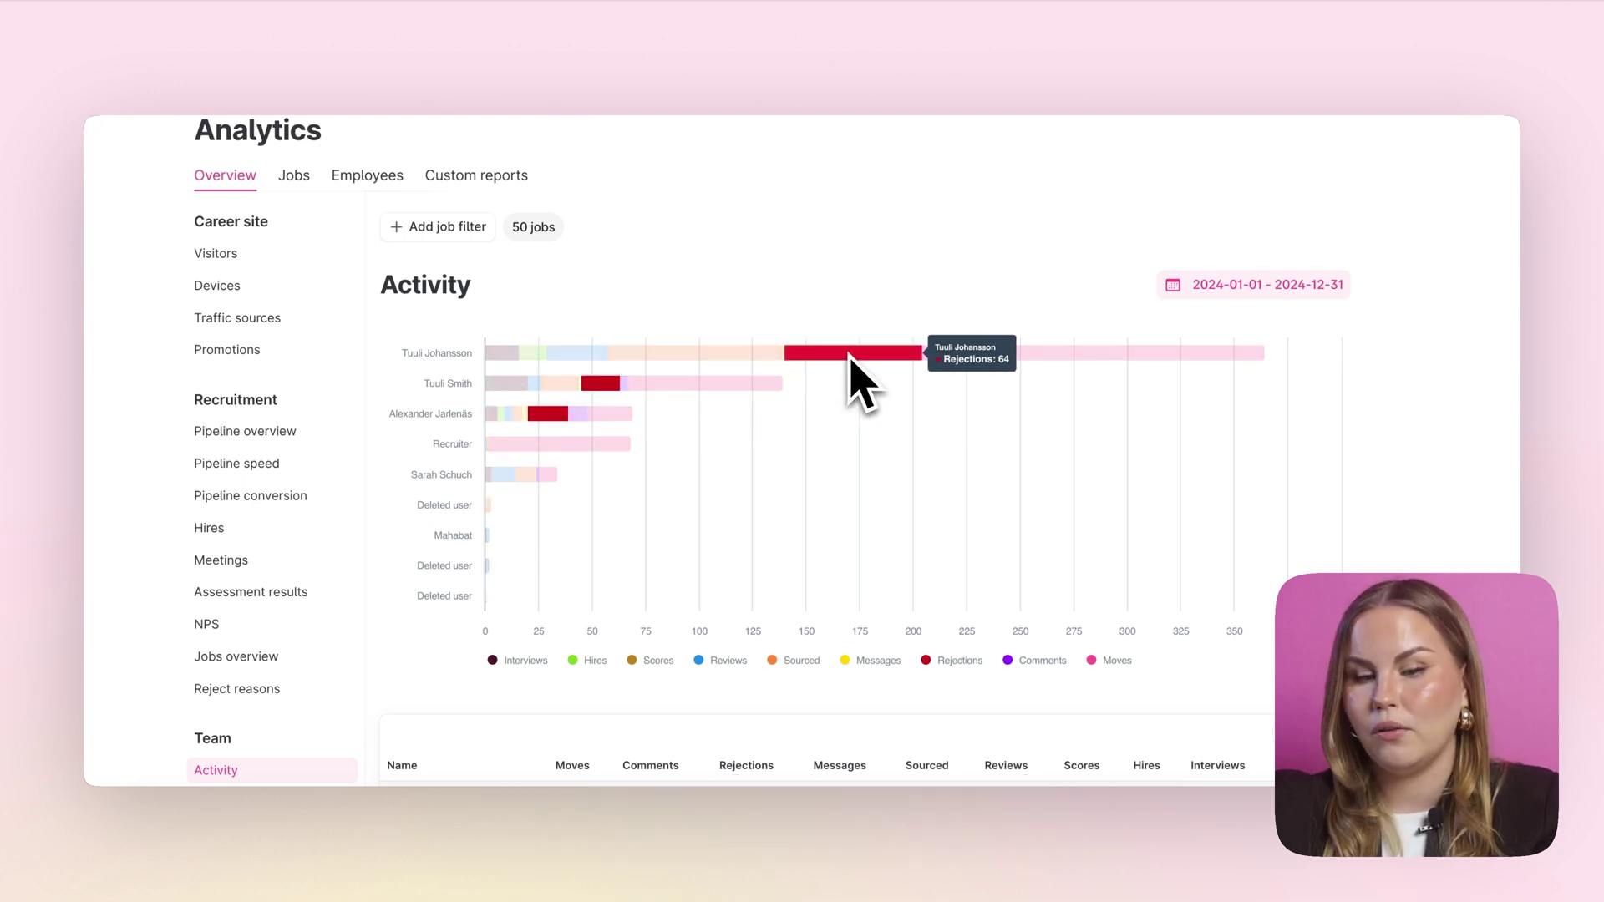
pyautogui.scroll(-3, 803, 681)
pyautogui.scroll(-3, 804, 681)
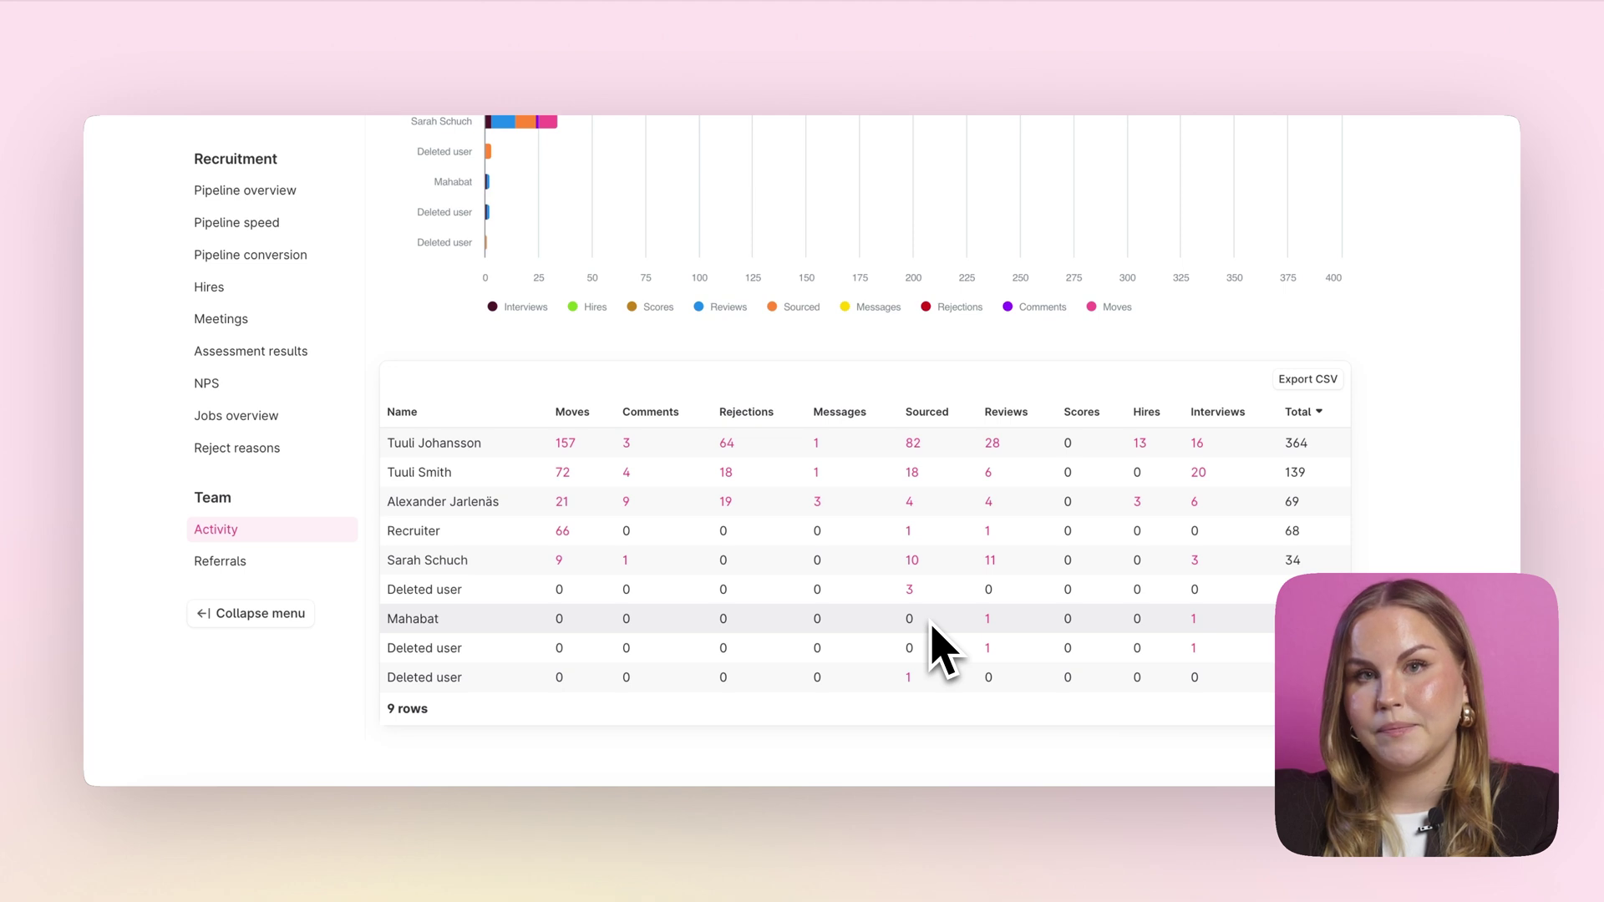
pyautogui.scroll(5, 944, 651)
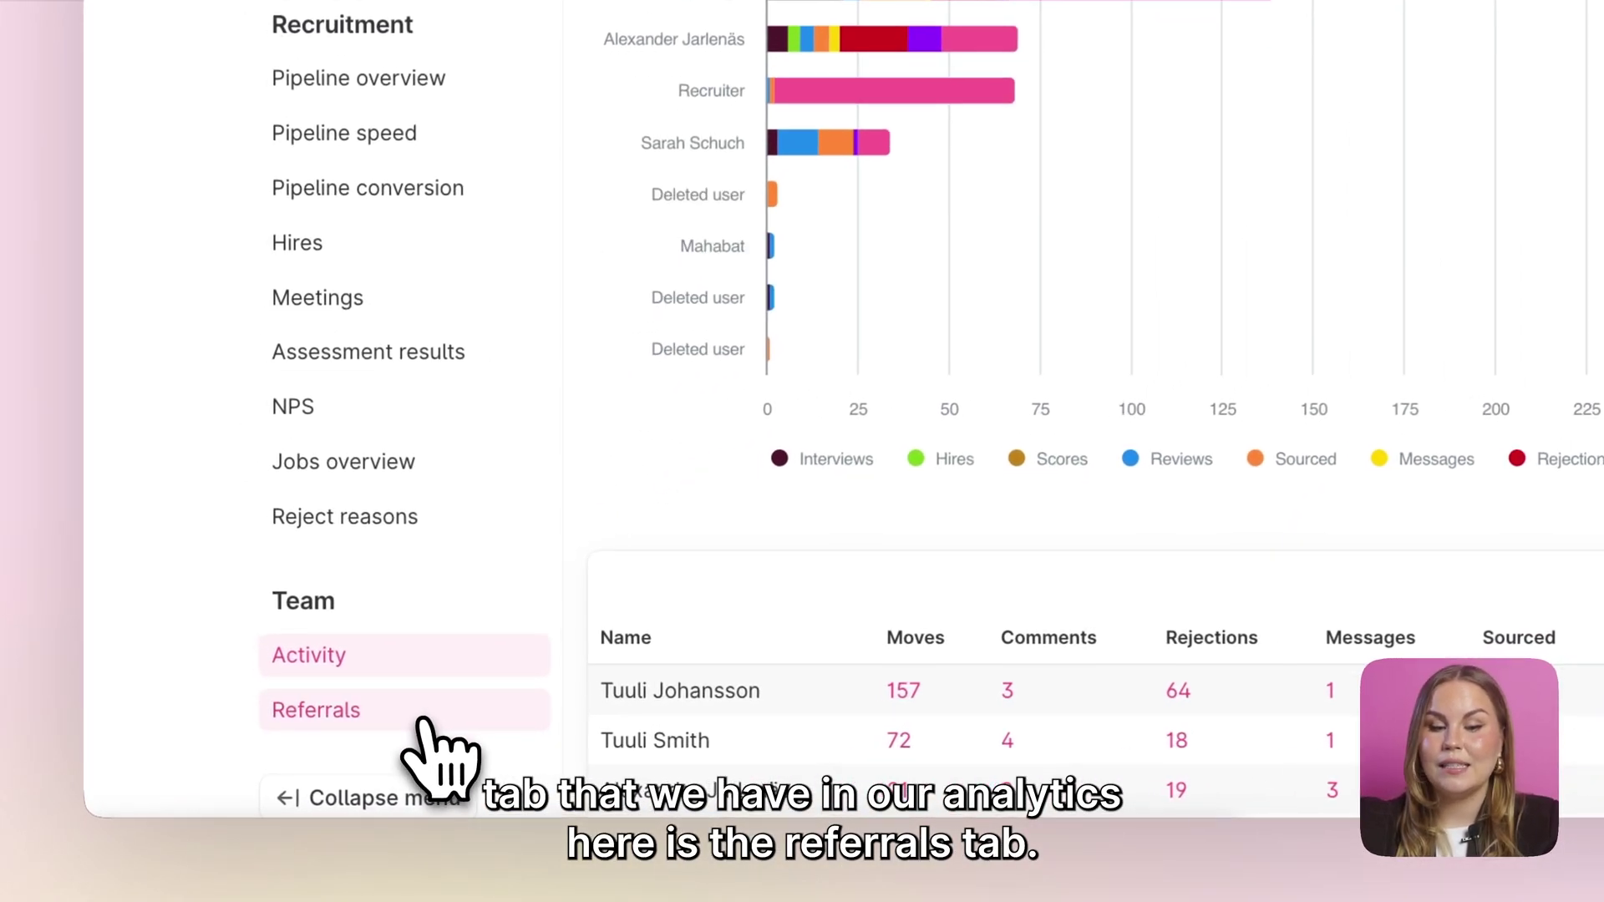
# Open the team Referrals report and expand the first employee's referrals to review the referred candidates and their status
pyautogui.click(420, 720)
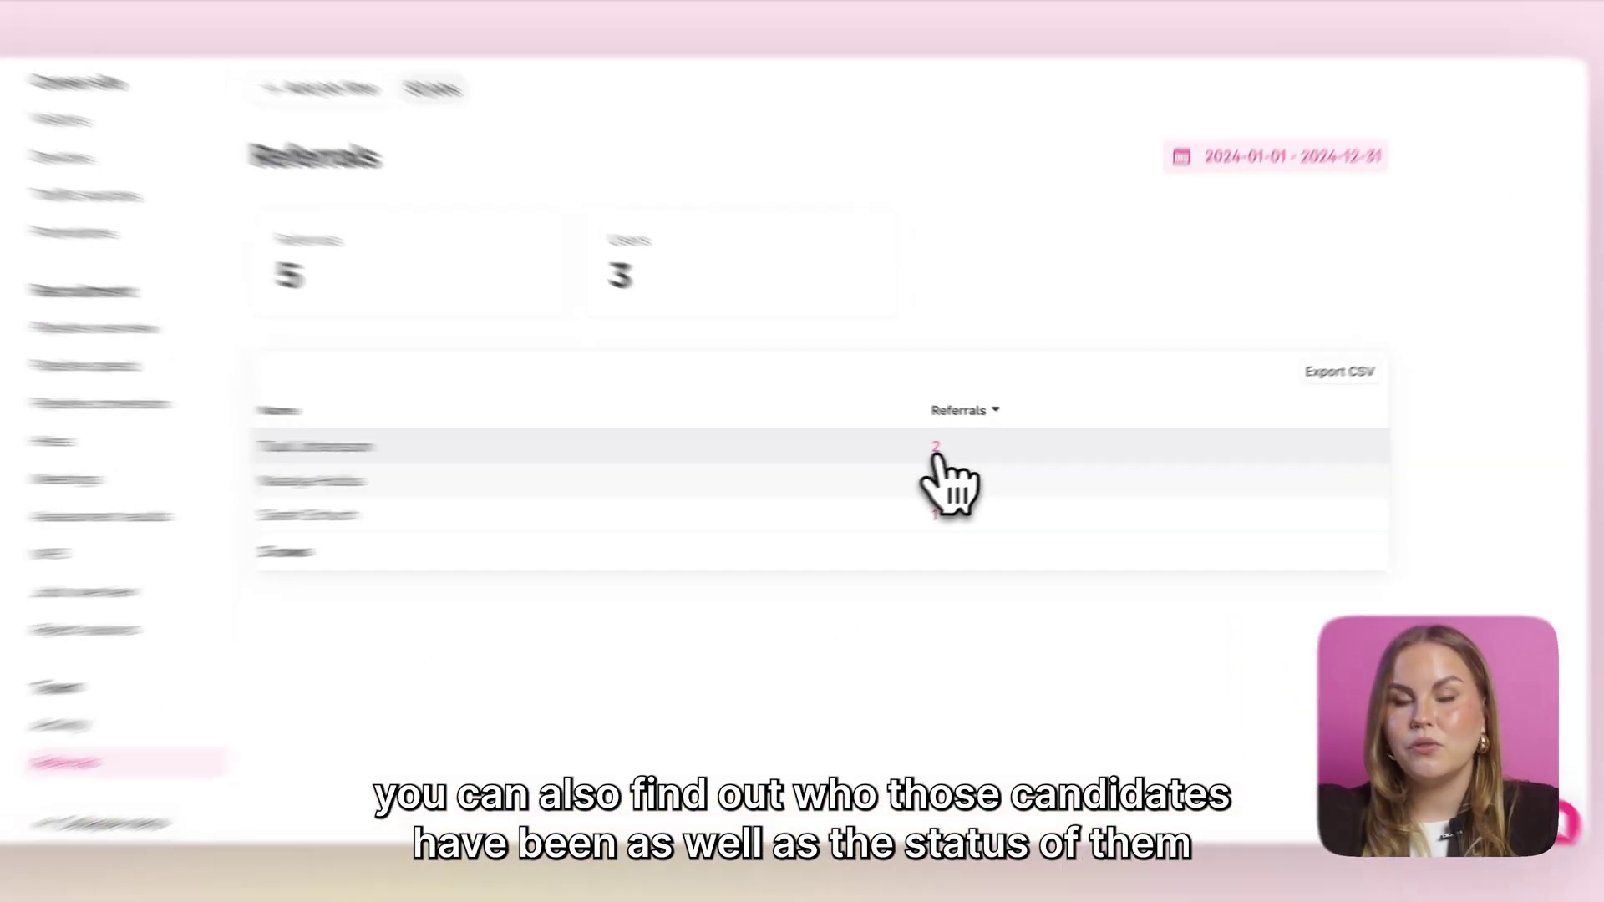
pyautogui.click(964, 449)
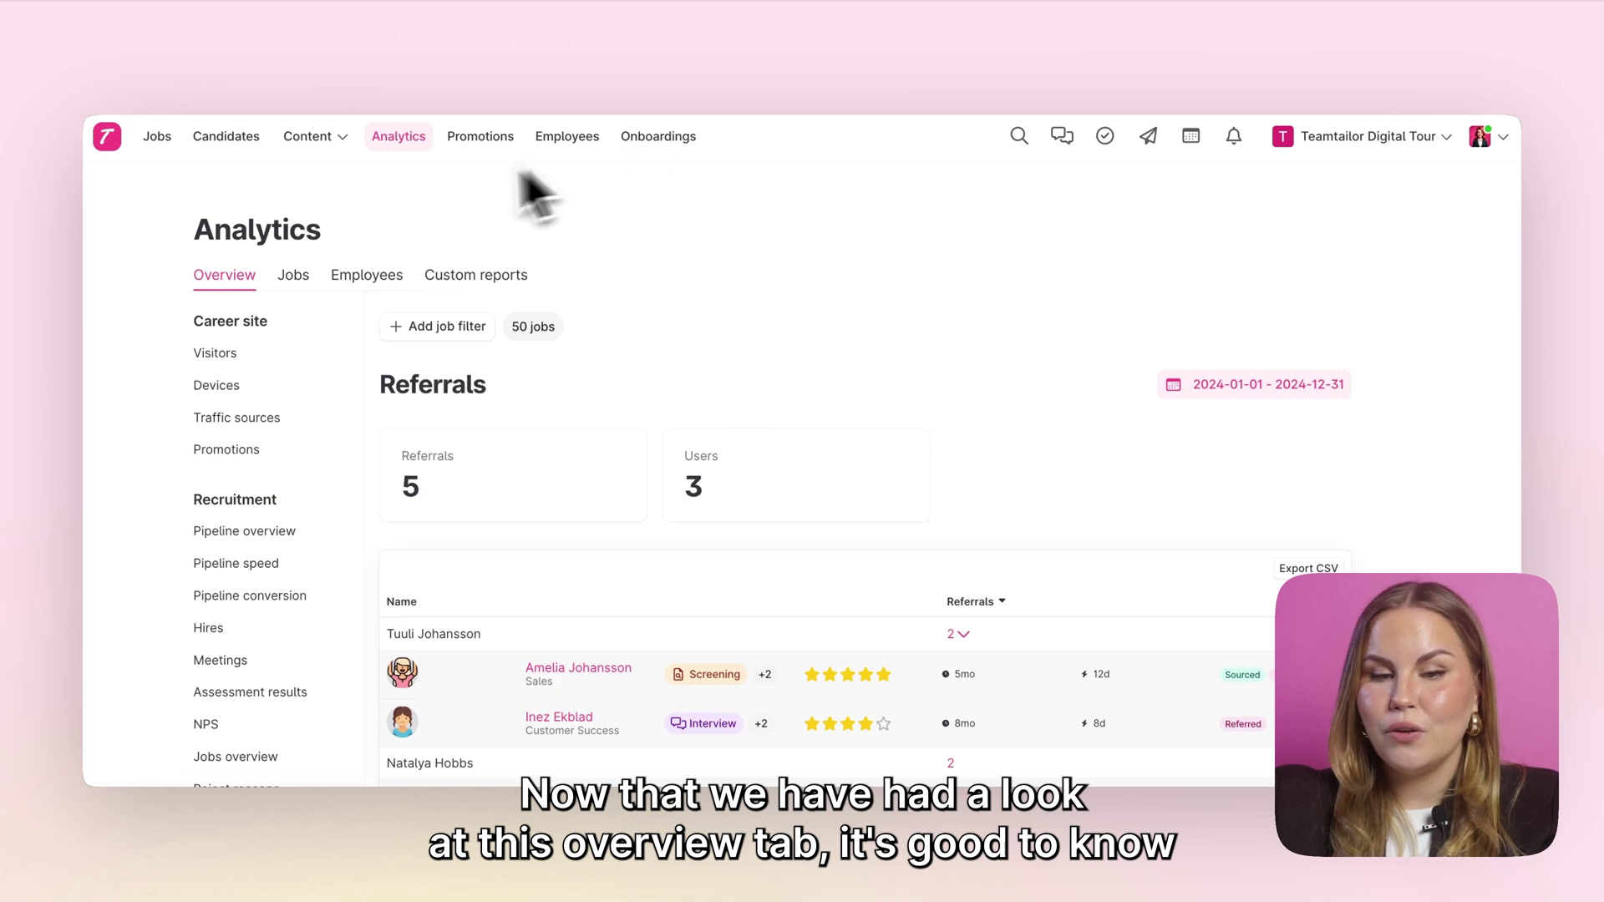
# Look through the job-specific analytics and the employee analytics with the most active employees, and return to the jobs analytics
pyautogui.click(435, 359)
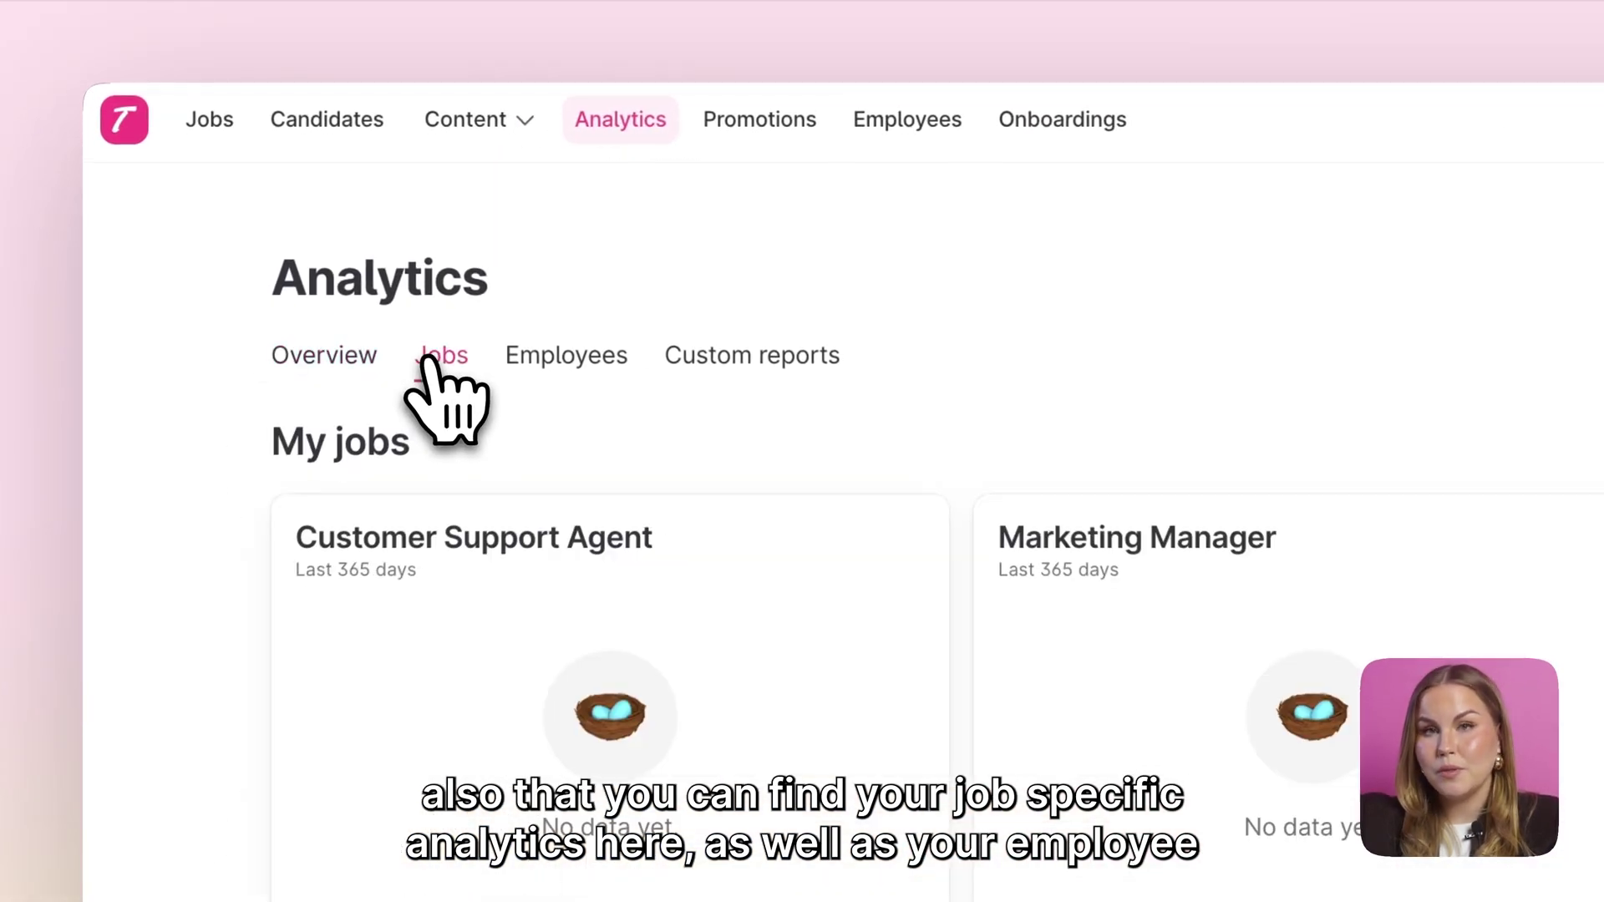
pyautogui.click(539, 358)
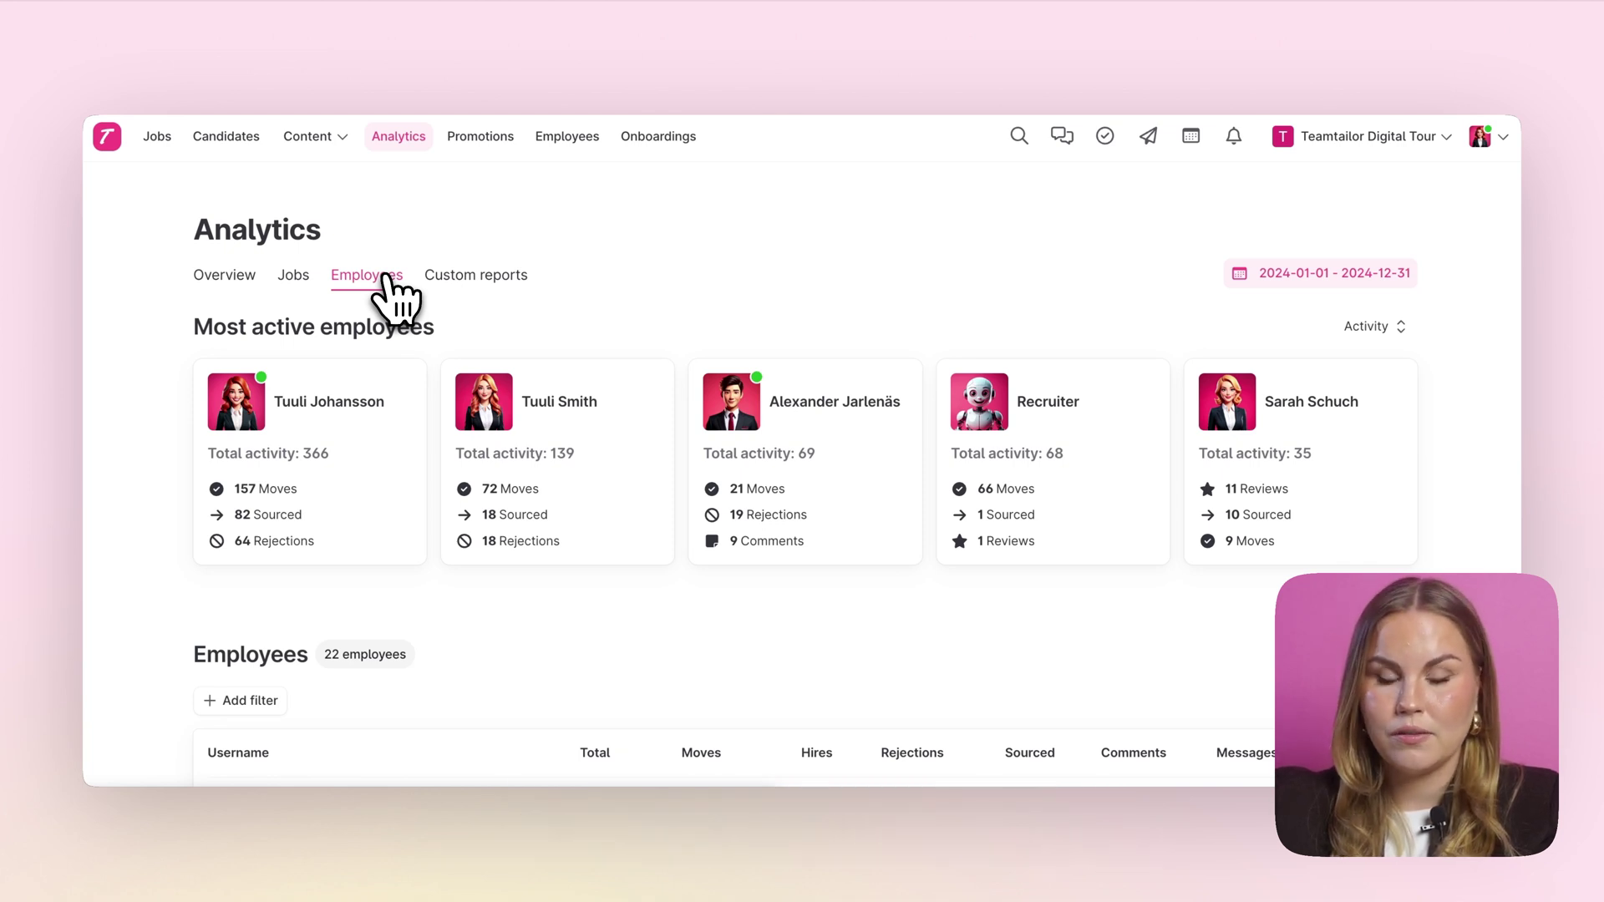
pyautogui.click(294, 276)
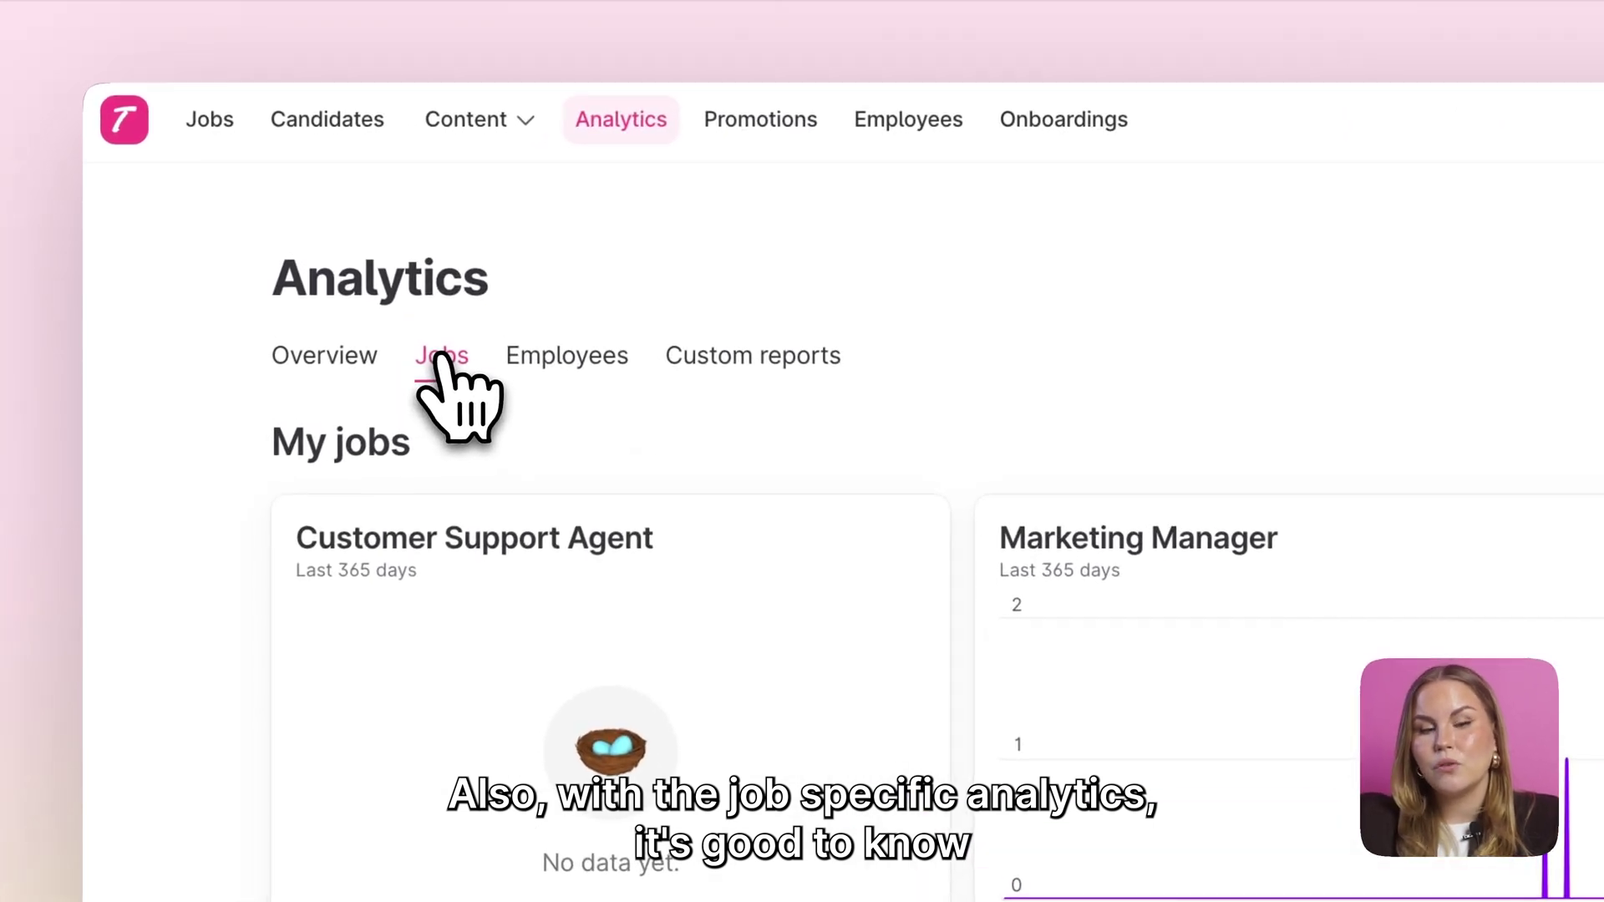
# Go to the job list and open the analytics of the Success Manager job in London
pyautogui.click(209, 118)
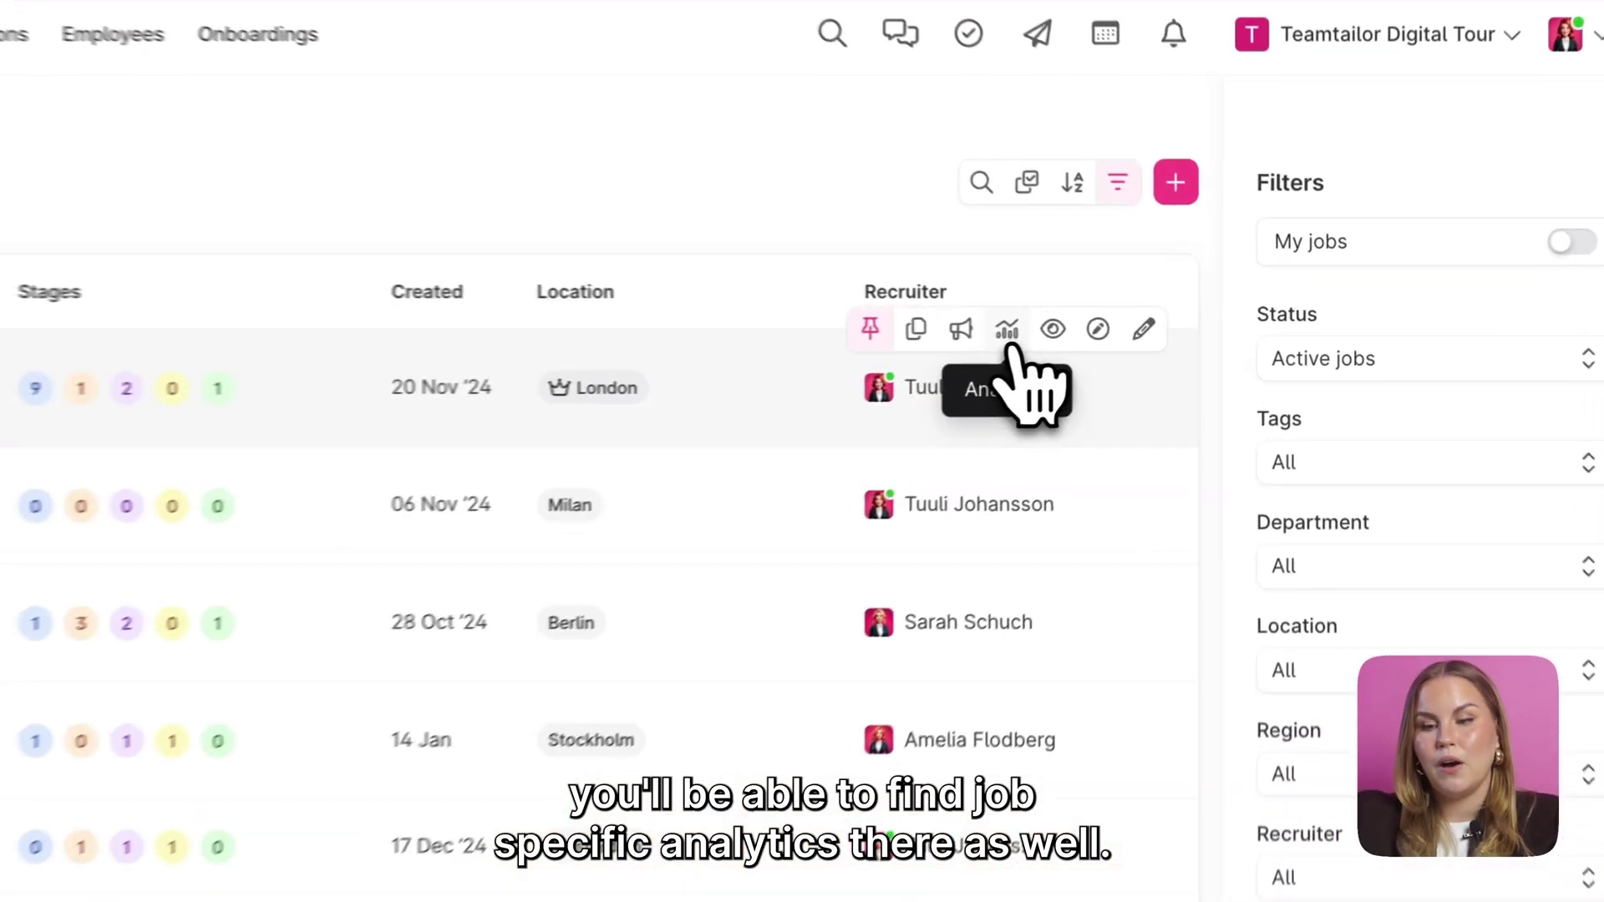
pyautogui.click(987, 334)
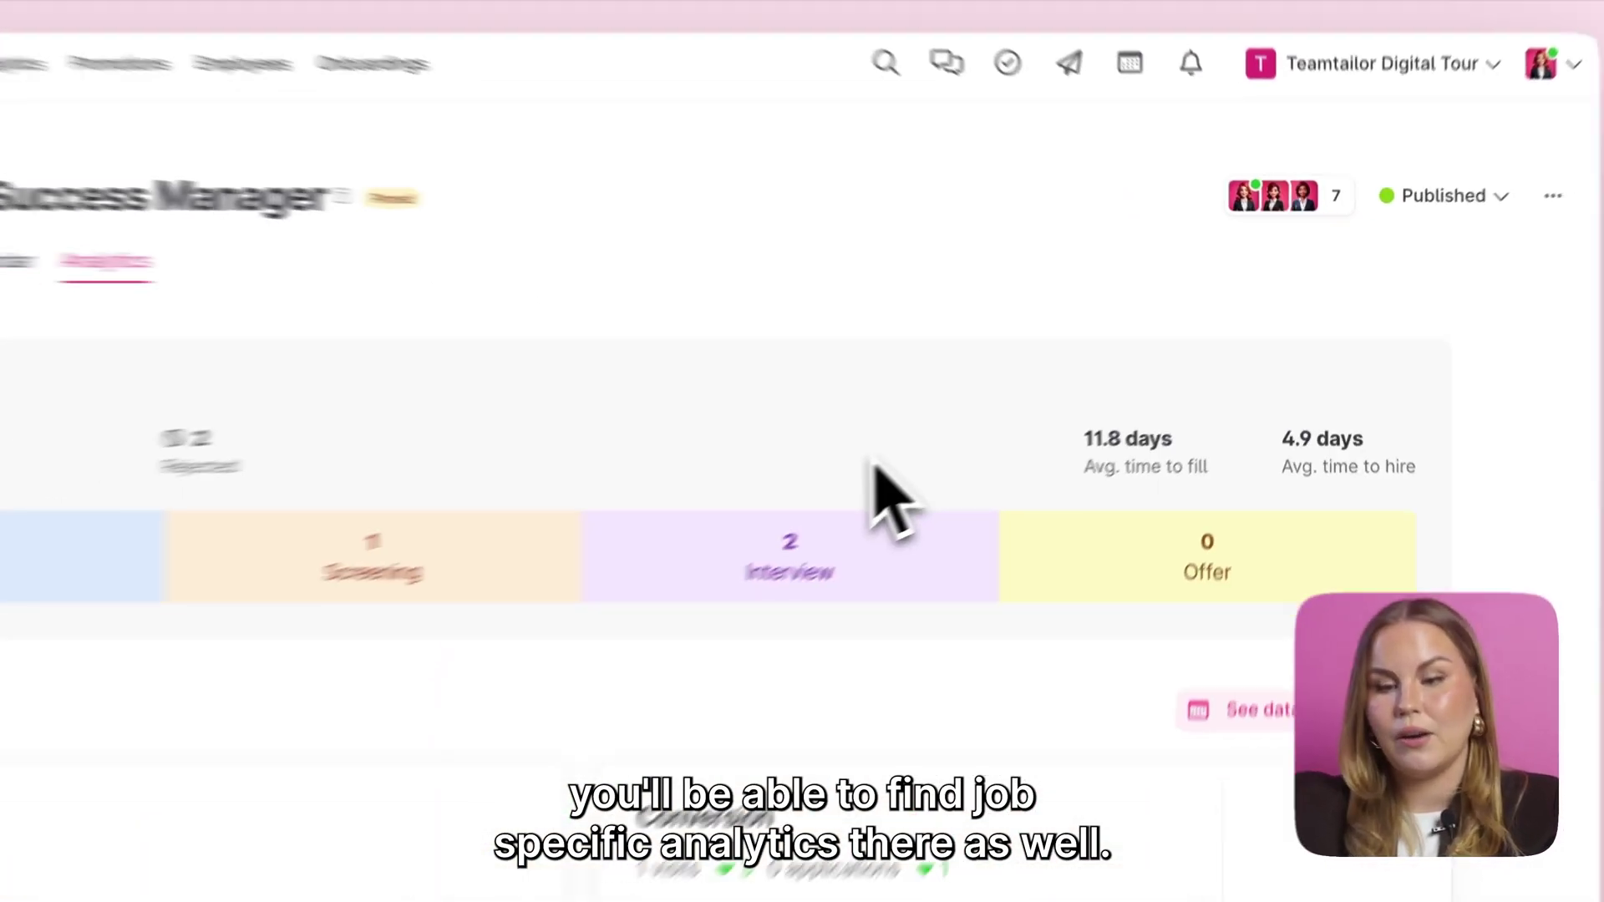